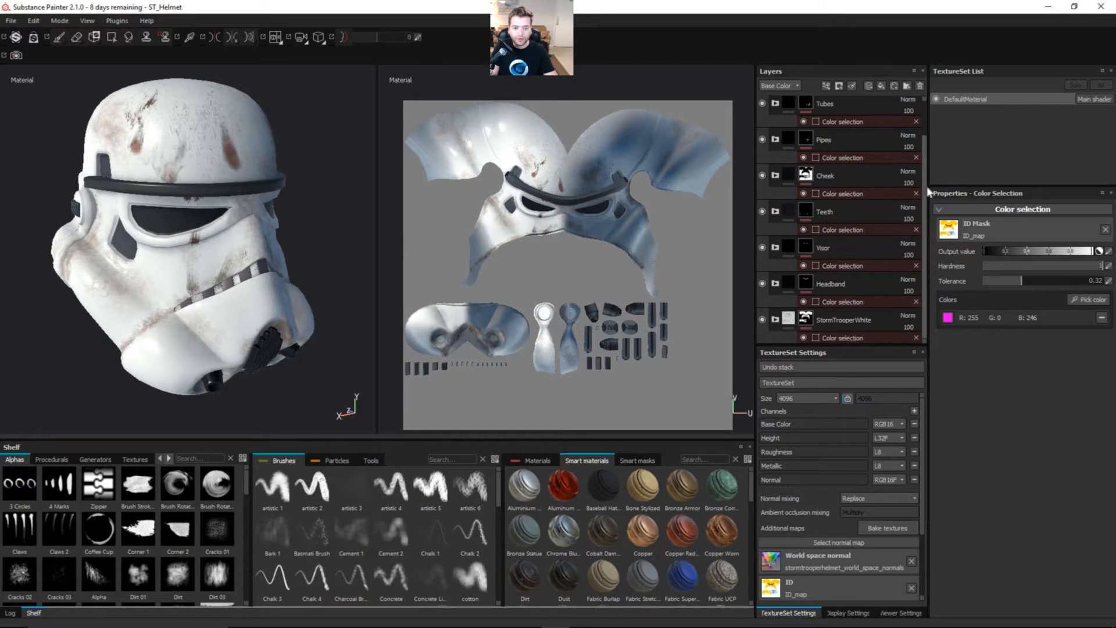
Step: Expand the Headband folder and rename its BaseColor fill layer to Base
click(853, 284)
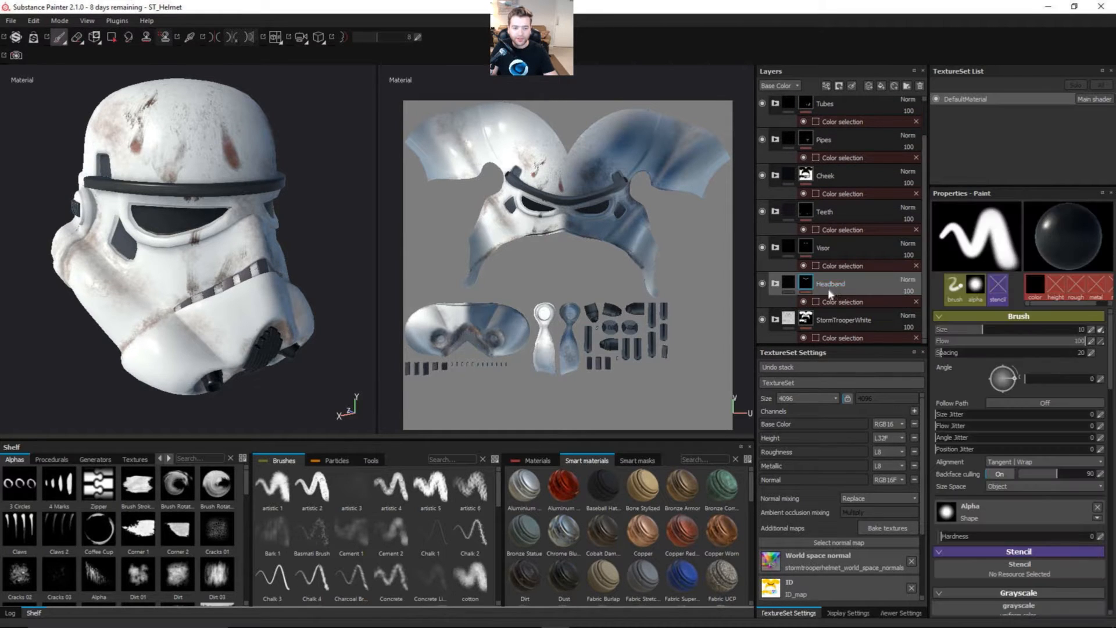
click(776, 285)
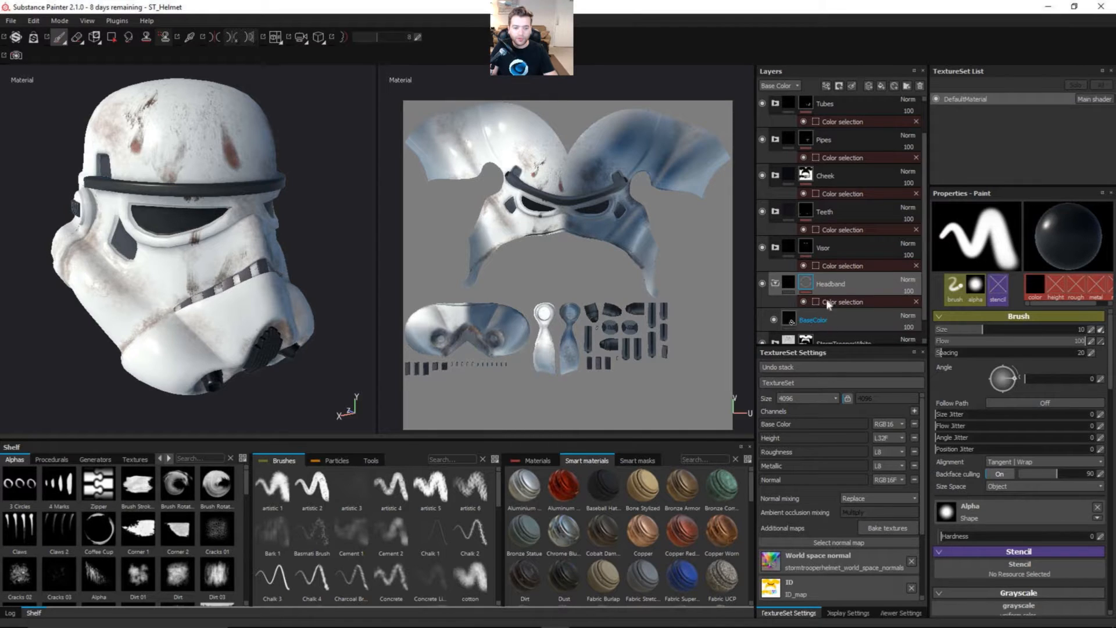
click(810, 321)
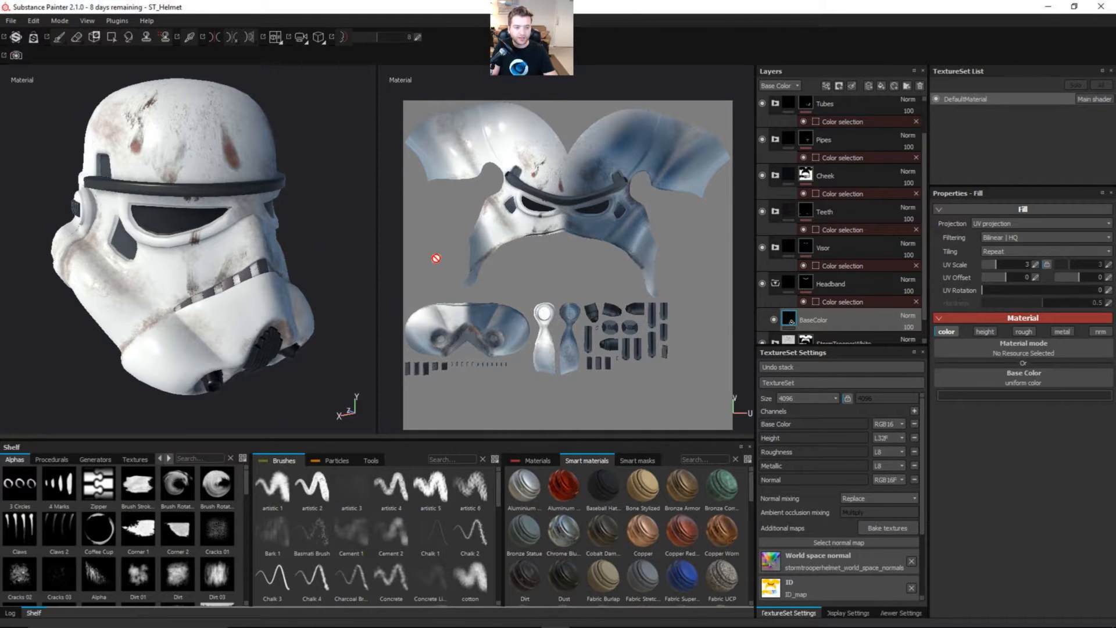
double_click(820, 321)
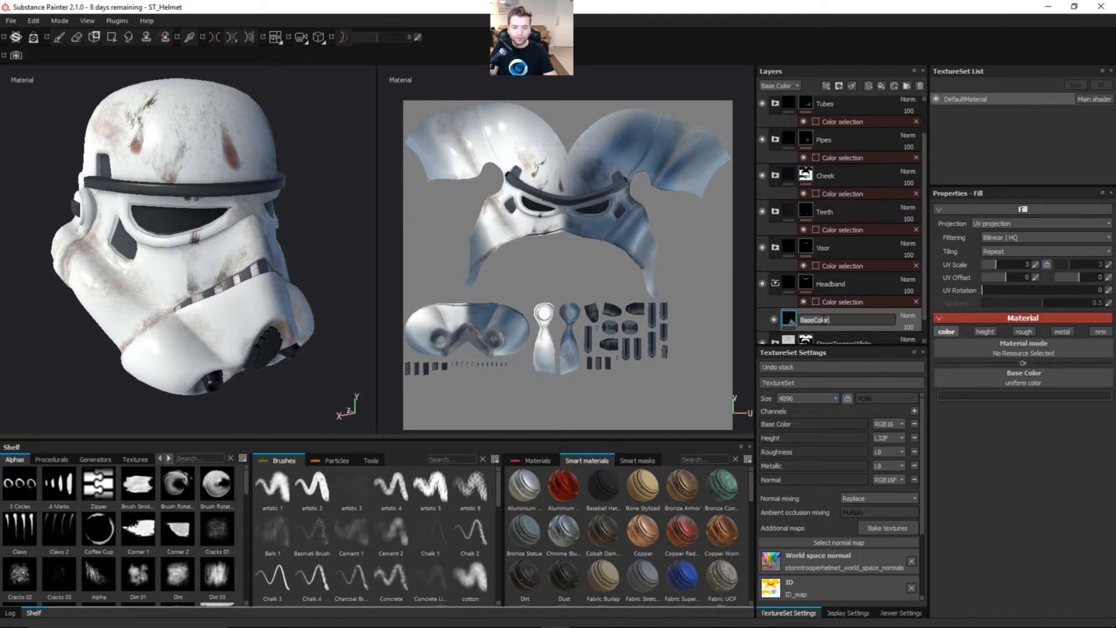
text(Base)
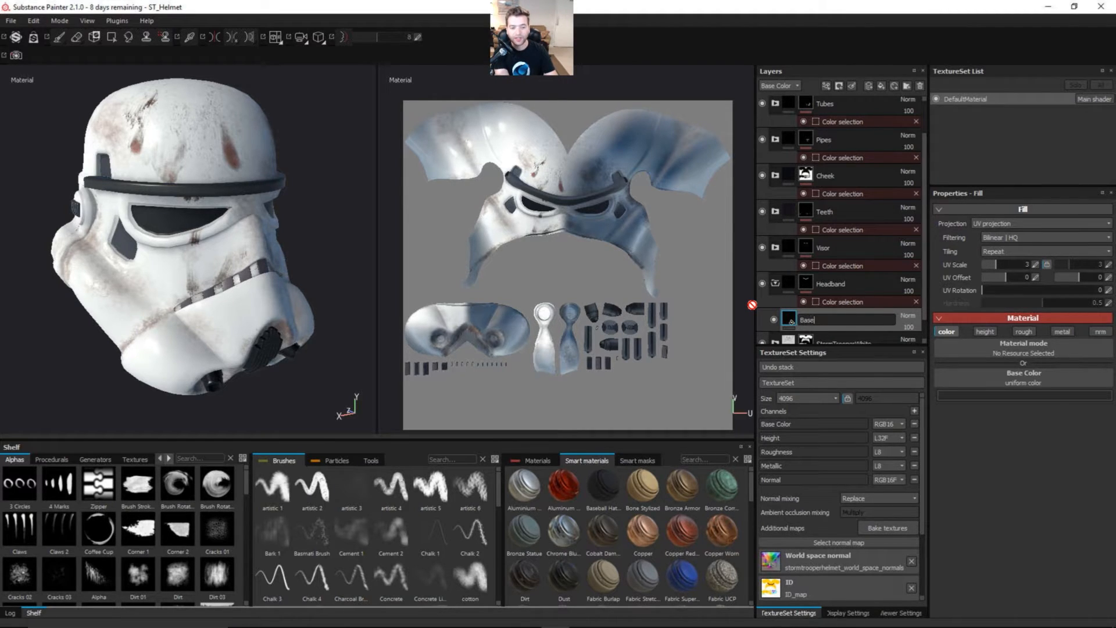
key(Return)
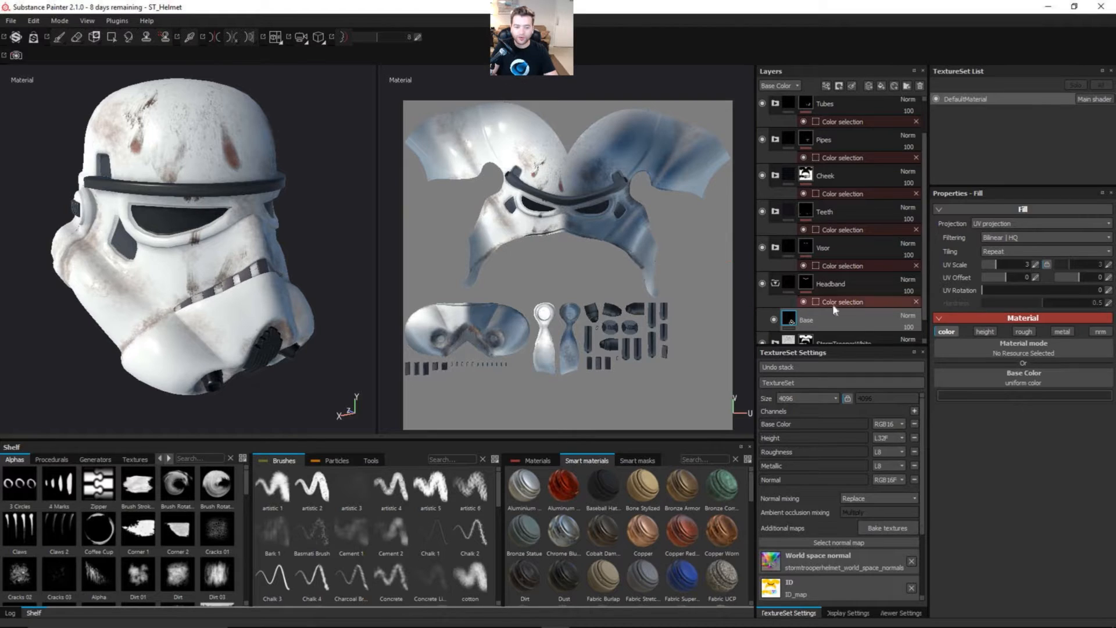
Step: Enable the roughness and metallic channels on the Base fill layer alongside color, leaving height and normal disabled
click(985, 332)
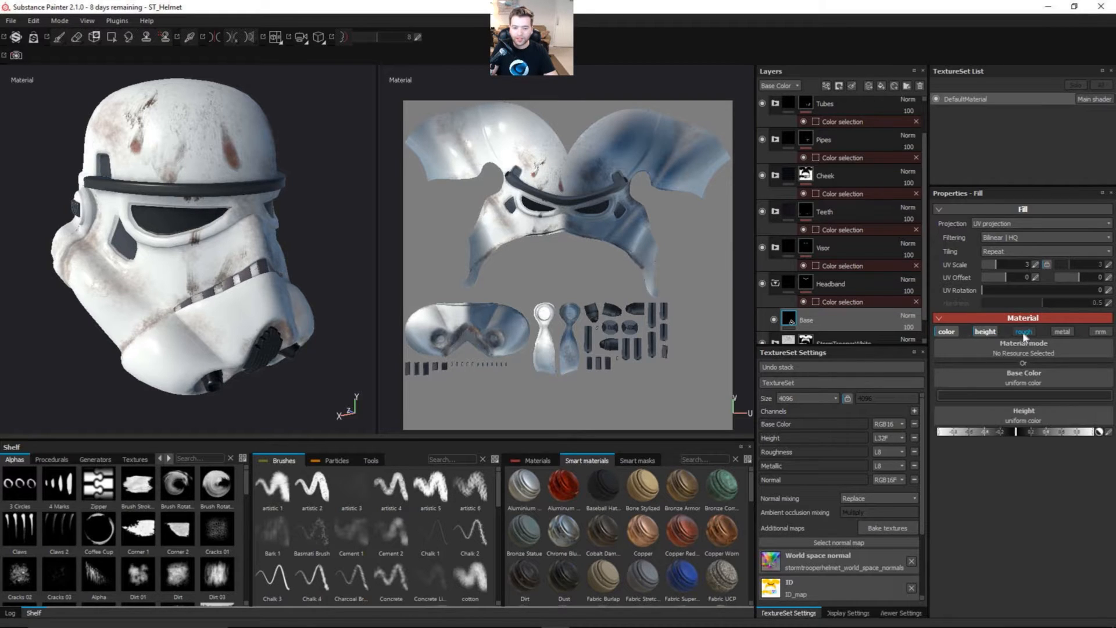
click(990, 332)
click(1013, 334)
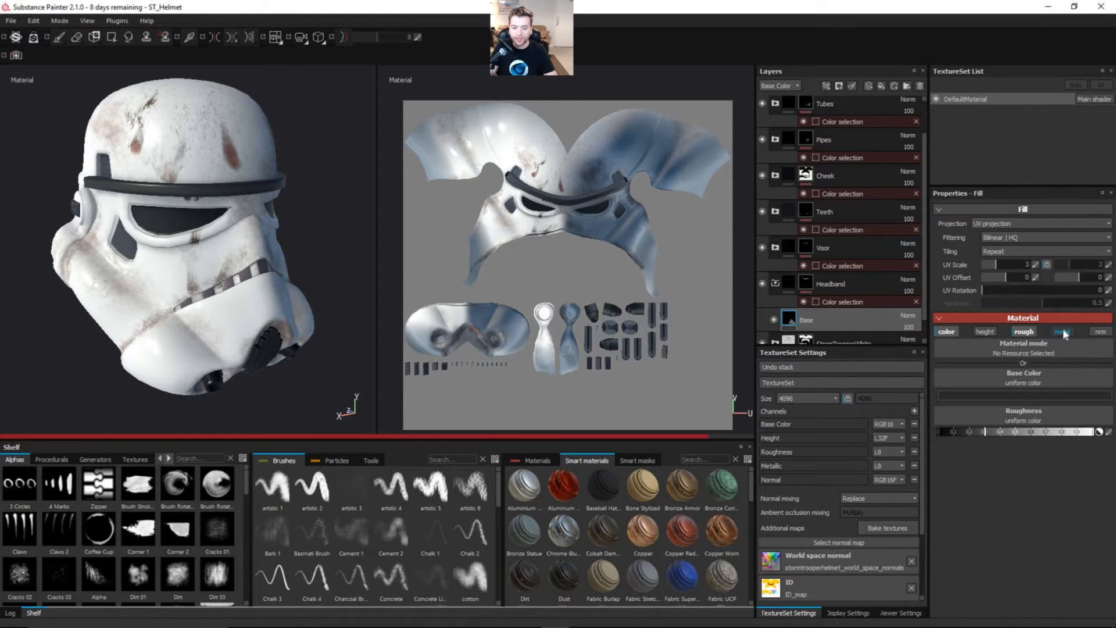
click(1062, 331)
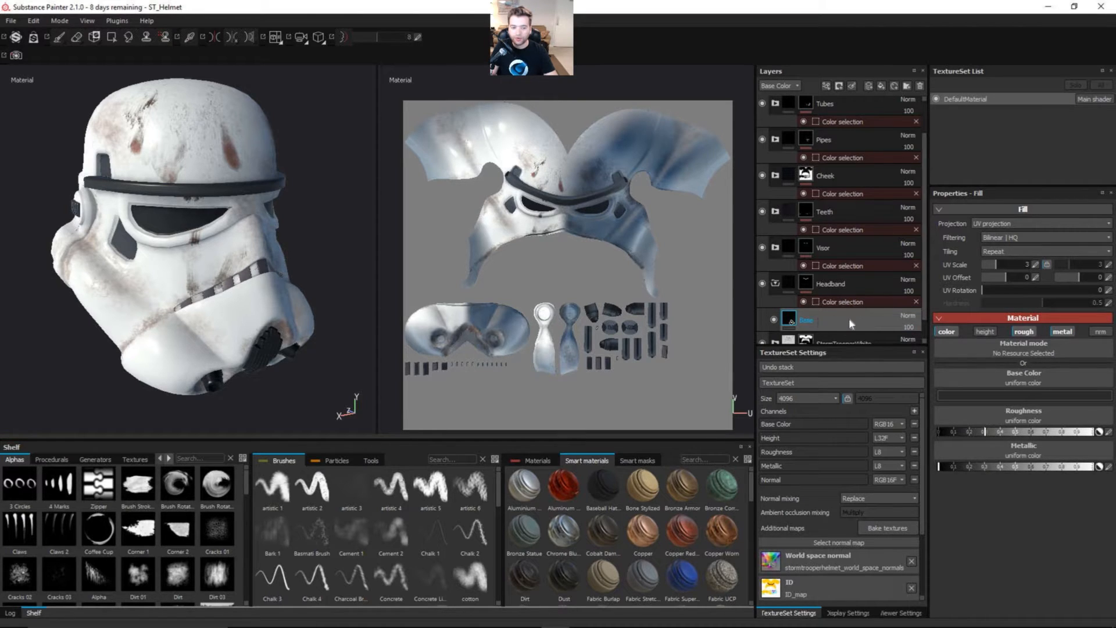
double_click(812, 320)
click(943, 331)
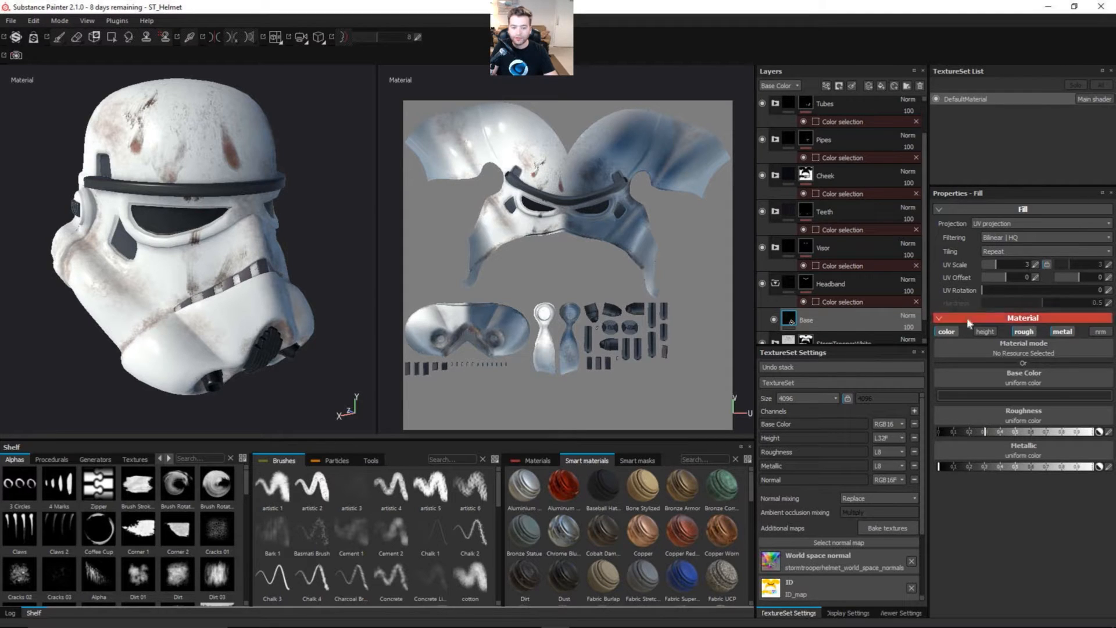
Step: Add an MG Dirt generator to the Headband's Base layer, affecting only the color and roughness channels
alt+right_drag(353, 184, 303, 263)
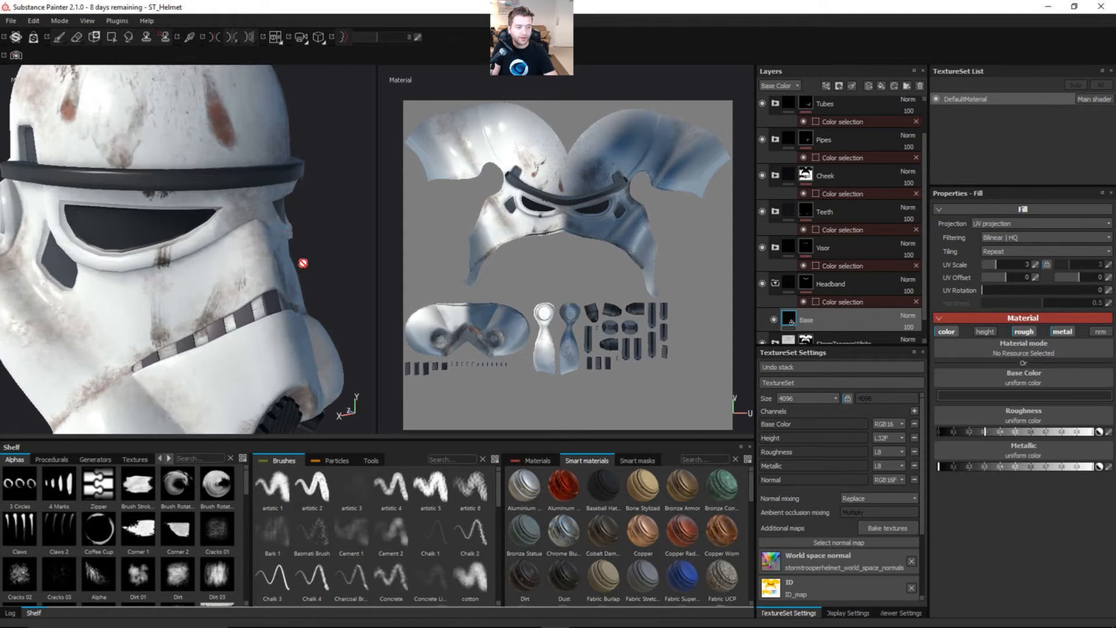
alt+drag(272, 256, 233, 284)
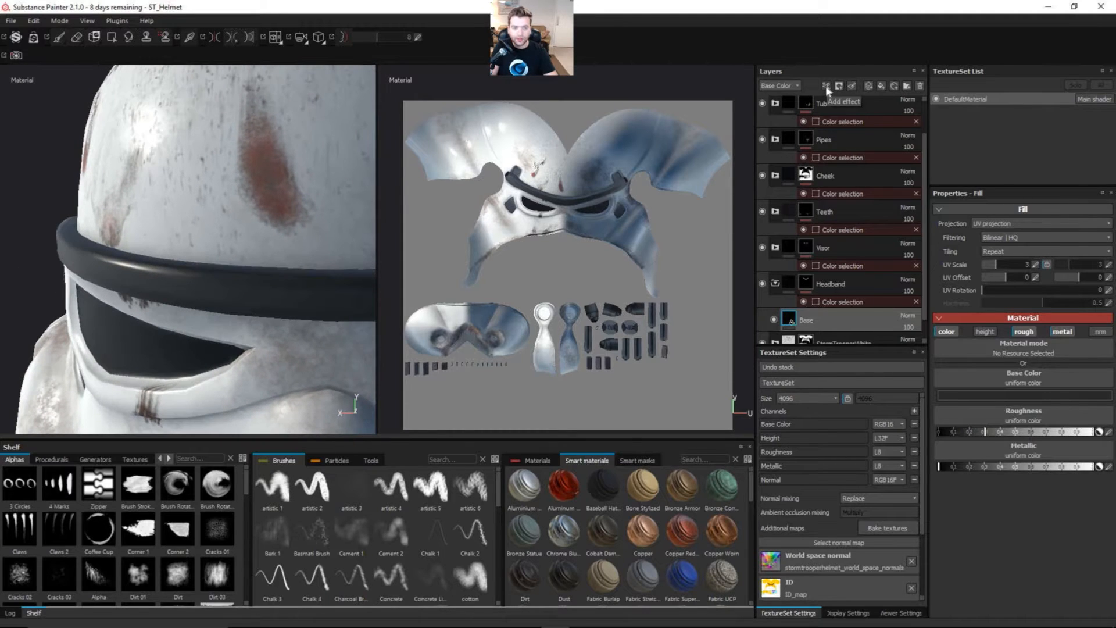
click(838, 85)
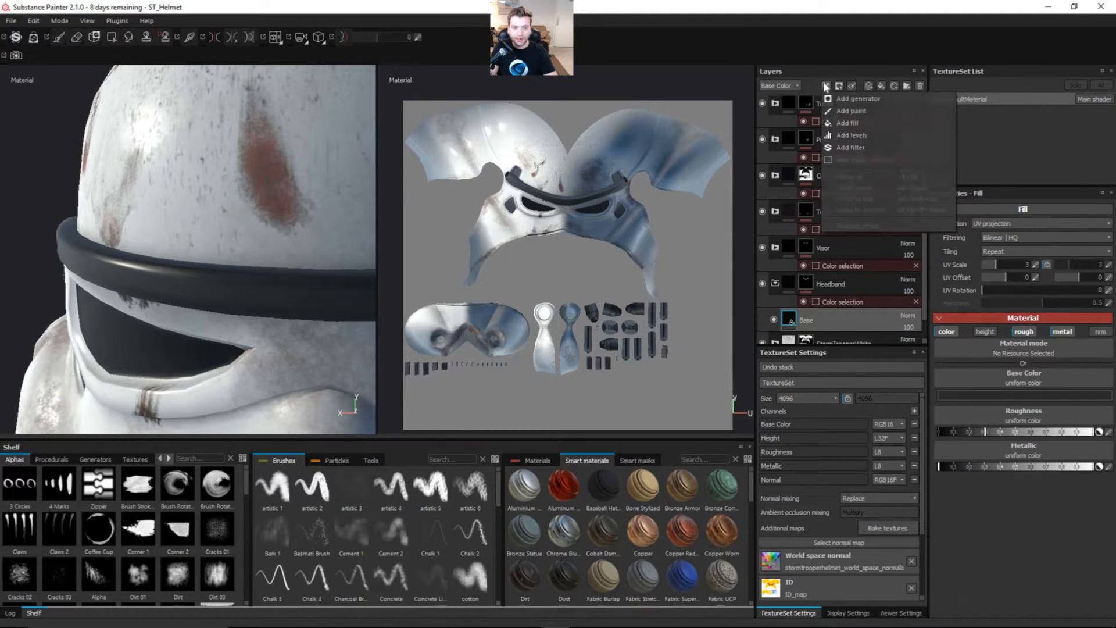
click(846, 99)
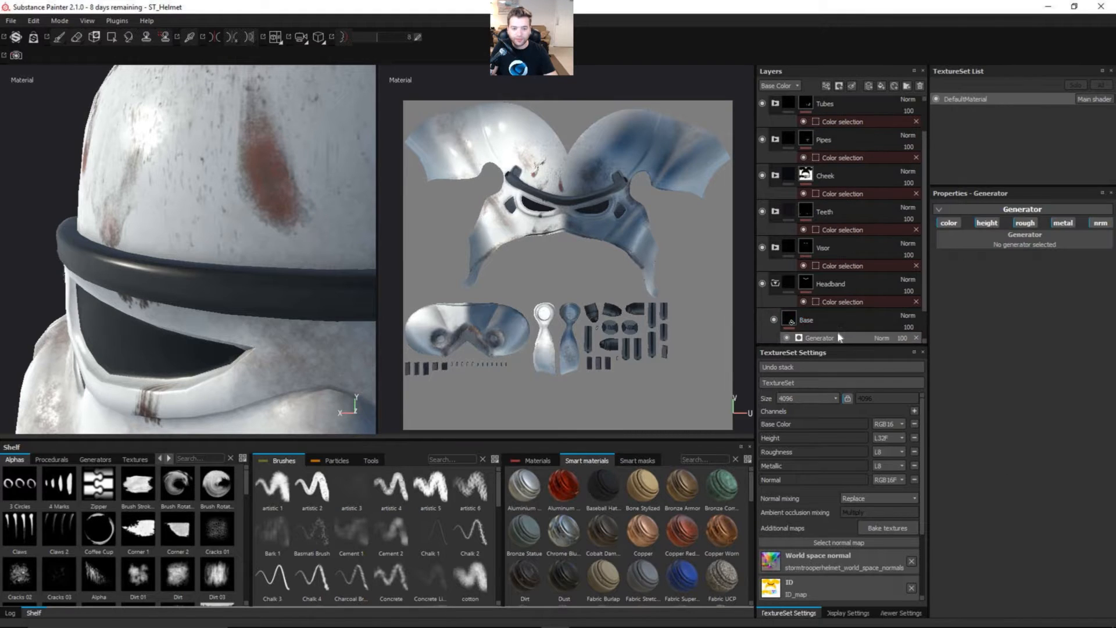
click(982, 221)
click(1093, 223)
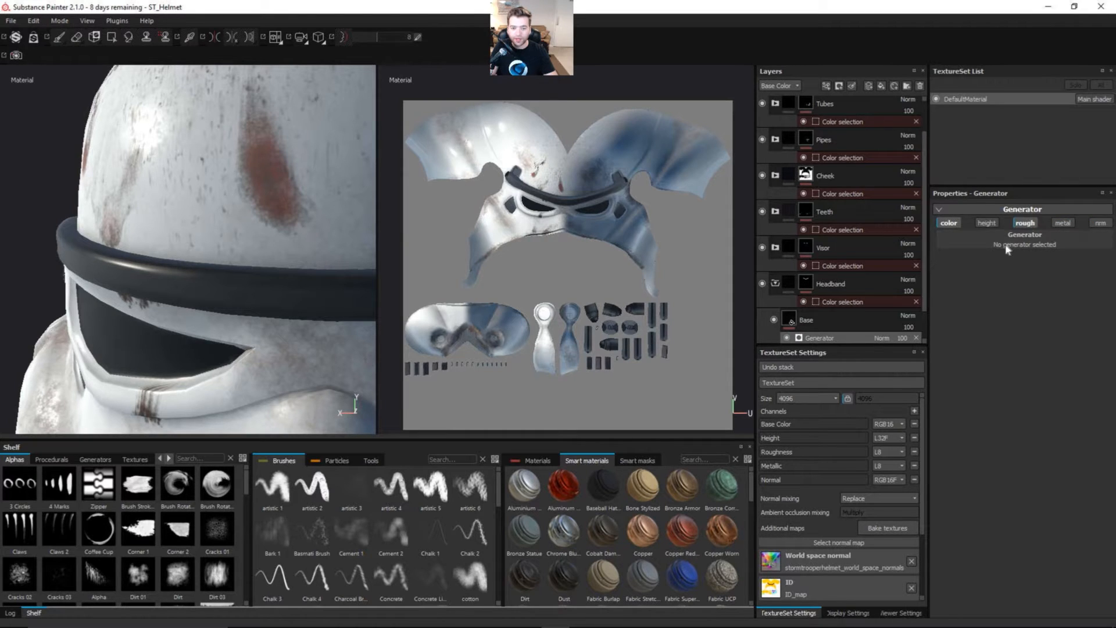
click(986, 238)
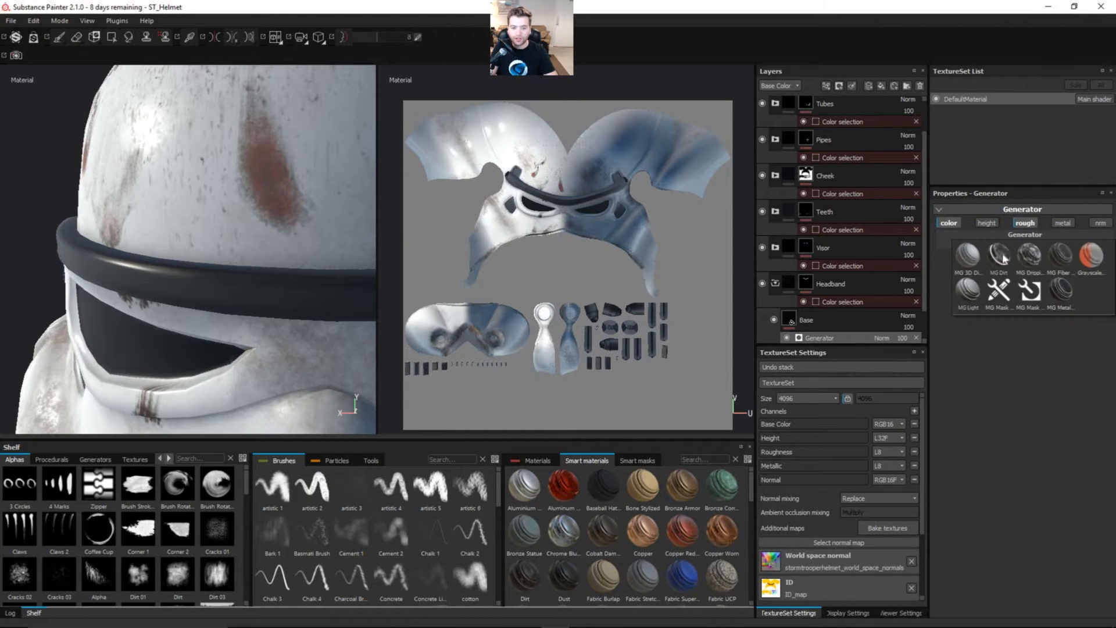
click(1001, 256)
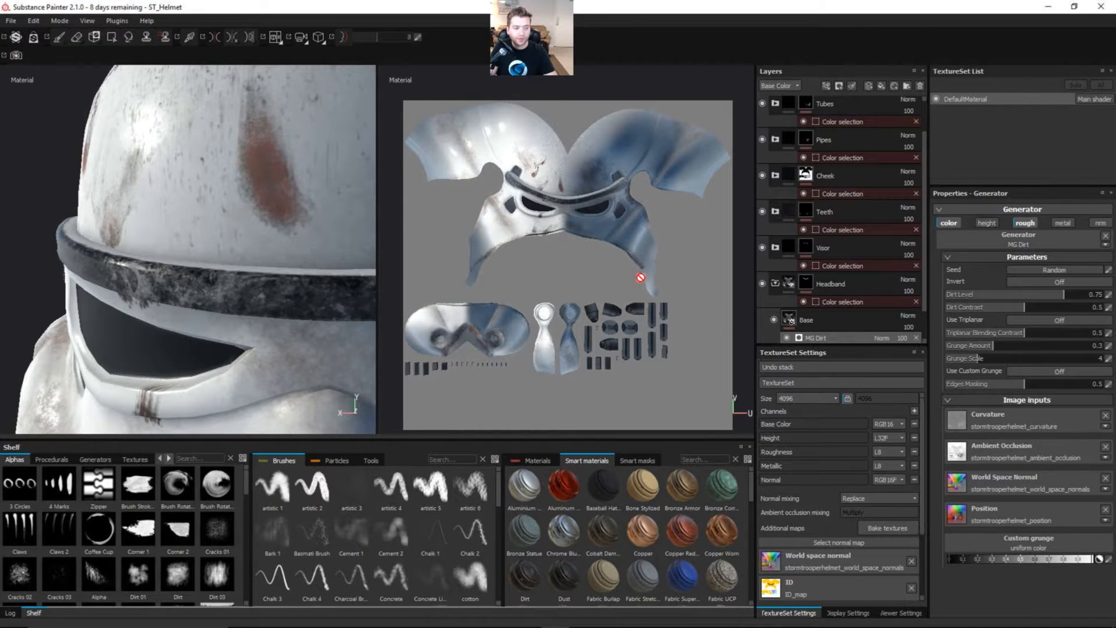
Step: Set the MG Dirt generator's Dirt Level to 0.65 and inspect the headband
alt+drag(366, 294, 237, 294)
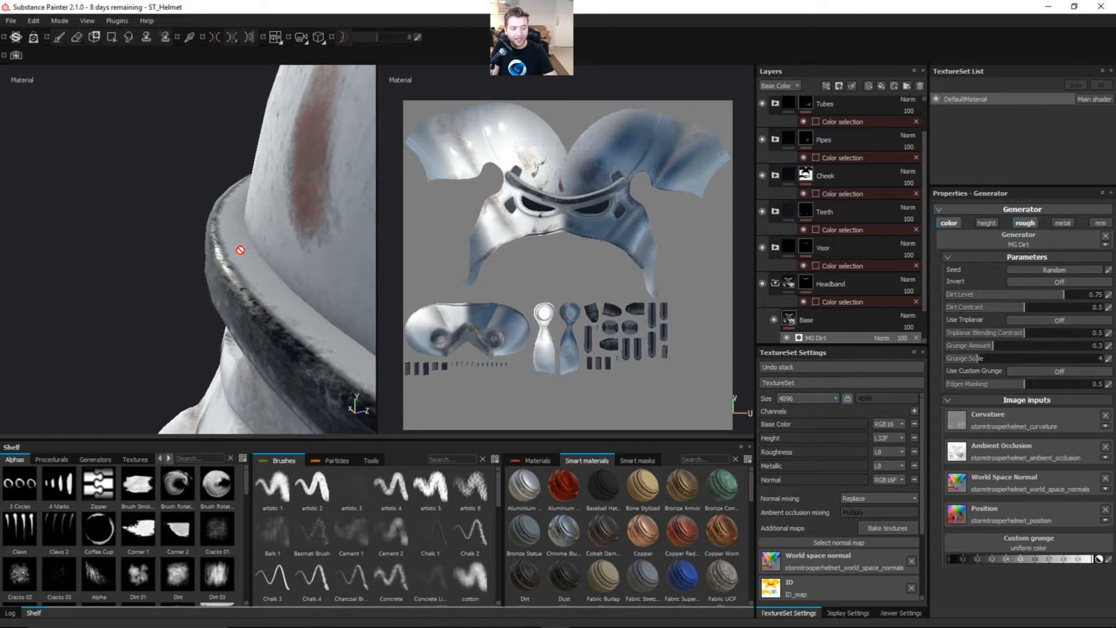
alt+drag(267, 323, 293, 321)
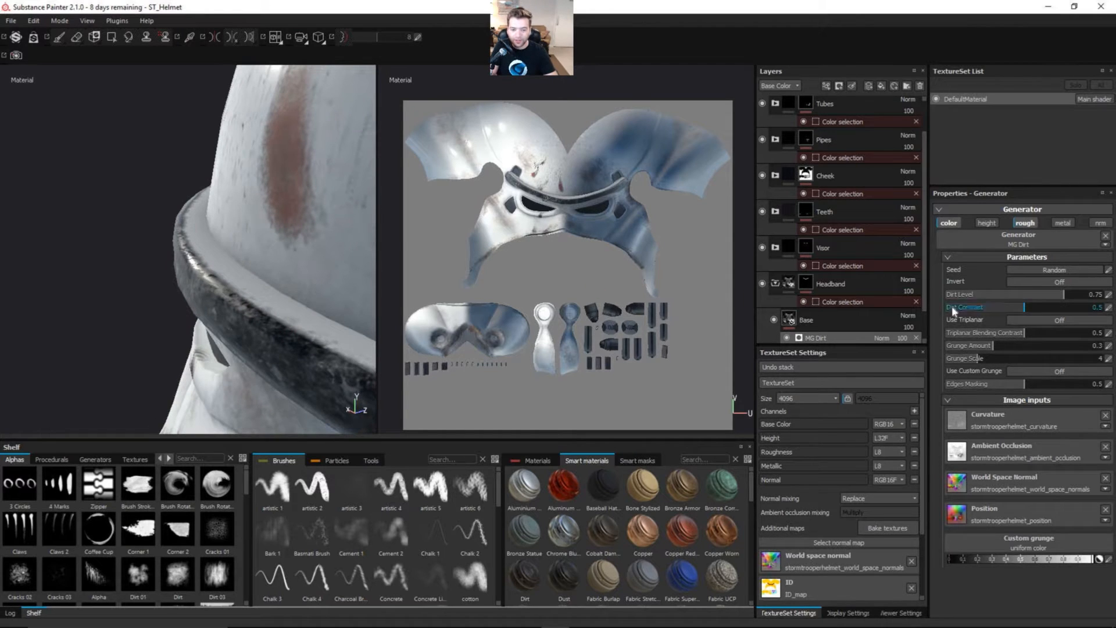
drag(1062, 295, 1049, 298)
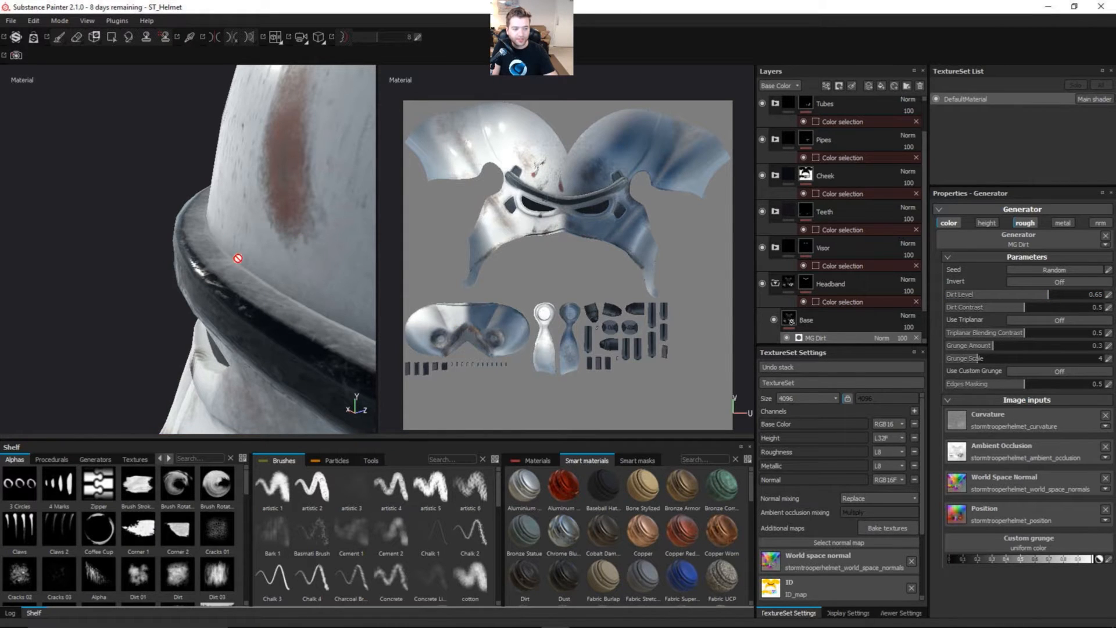
alt+drag(244, 338, 230, 319)
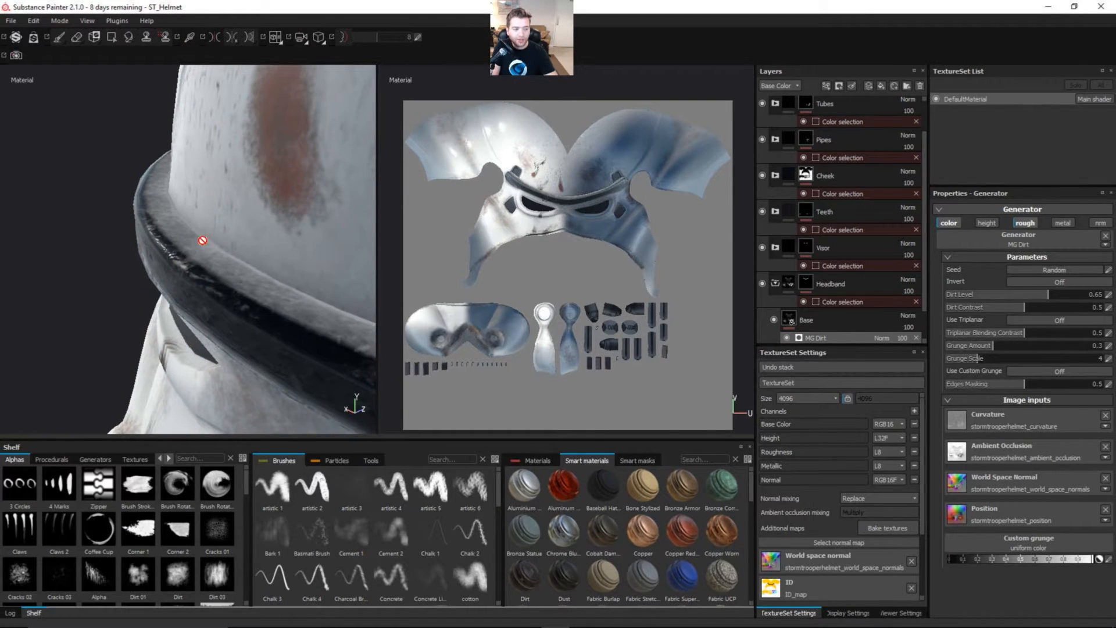
mouse_move(213, 267)
alt+mouse_down()
mouse_move(249, 289)
mouse_move(219, 272)
mouse_move(216, 308)
mouse_move(242, 249)
mouse_move(211, 276)
alt+mouse_up()
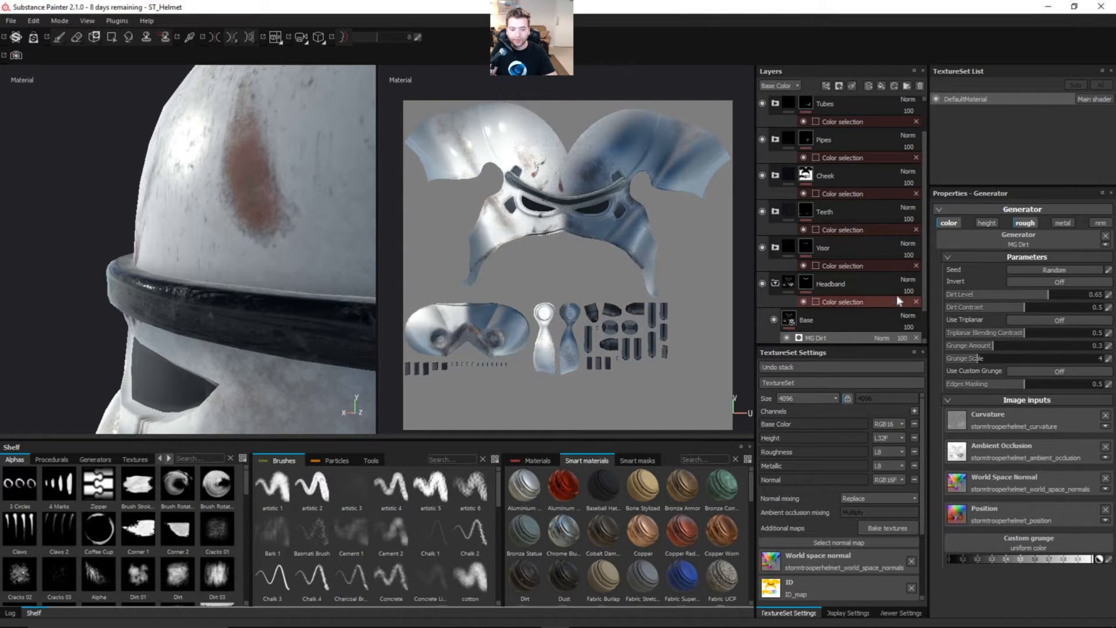
Step: Set the MG Dirt generator's blending mode to Multiply for the Base Color channel
scroll(907, 314, down, 1)
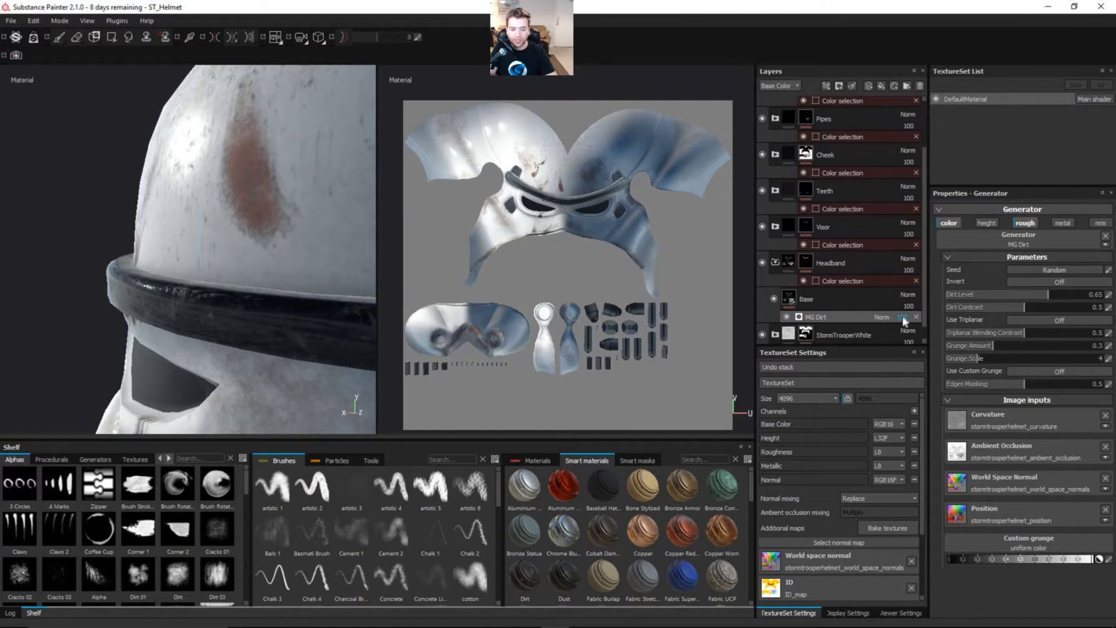
click(882, 317)
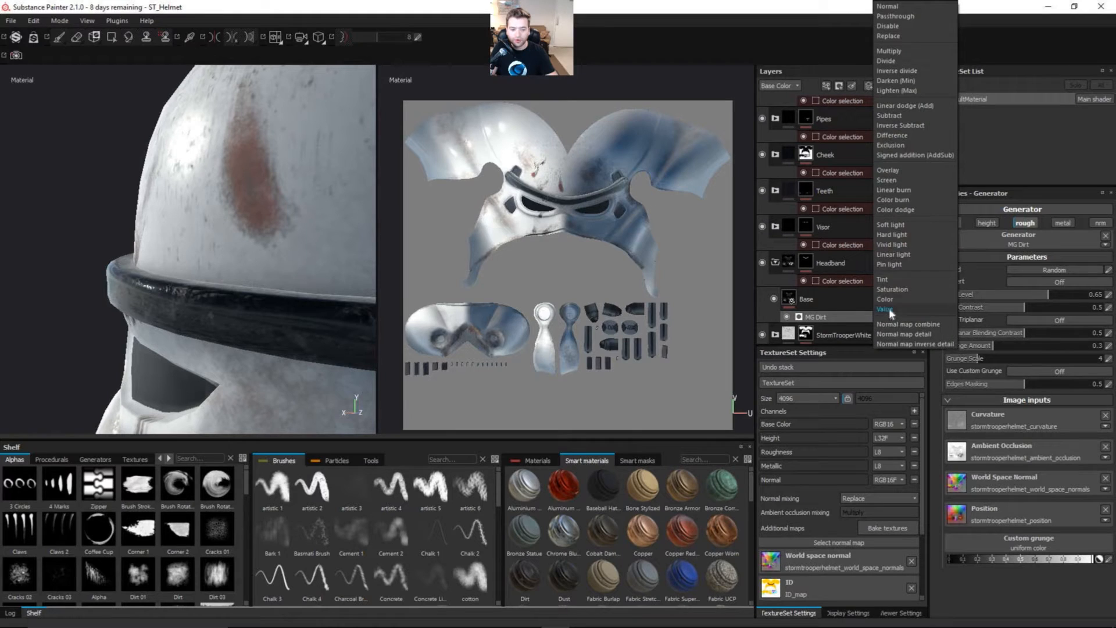
click(901, 50)
alt+drag(271, 270, 248, 289)
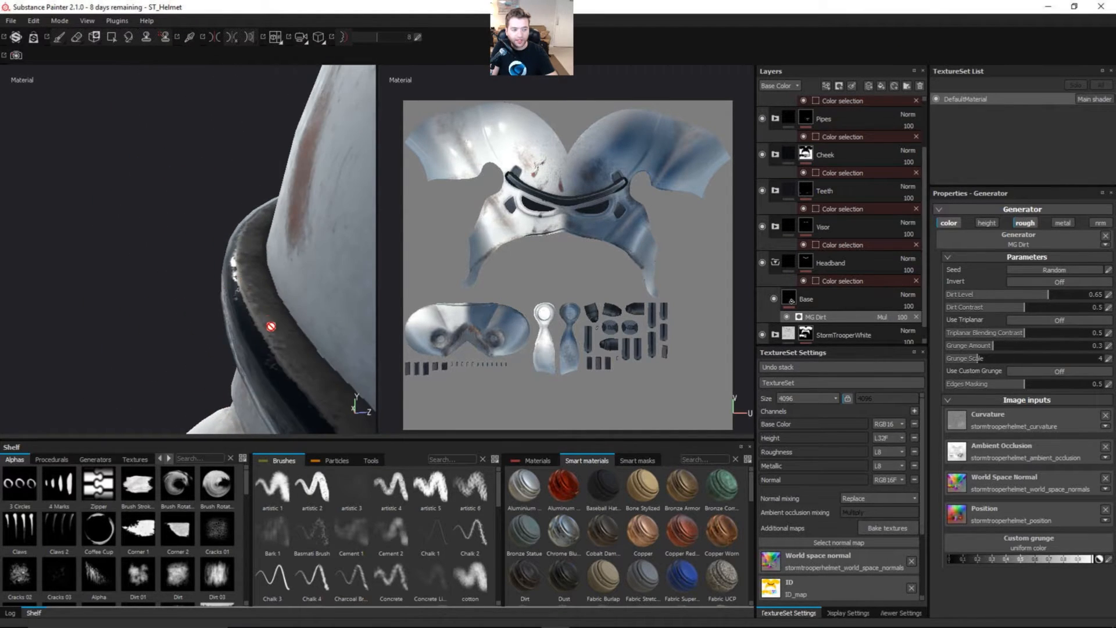
mouse_move(271, 326)
alt+mouse_down()
mouse_move(250, 290)
mouse_move(277, 288)
mouse_move(250, 297)
mouse_move(273, 309)
alt+mouse_up()
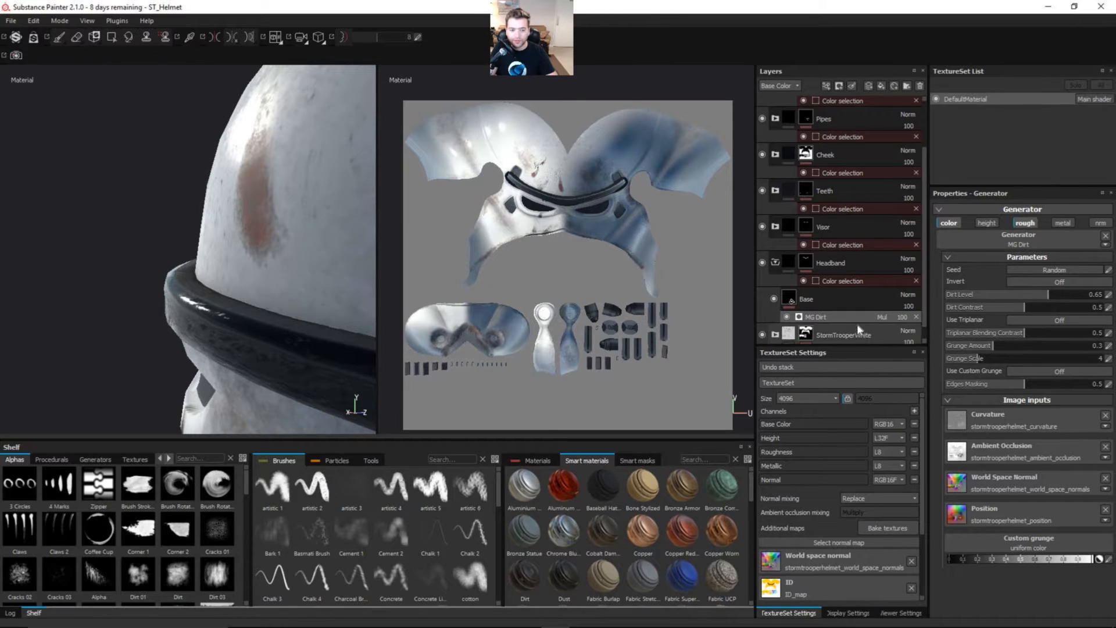
Step: Switch the layer stack to the Roughness channel and raise the Base fill's roughness close to its maximum
click(779, 86)
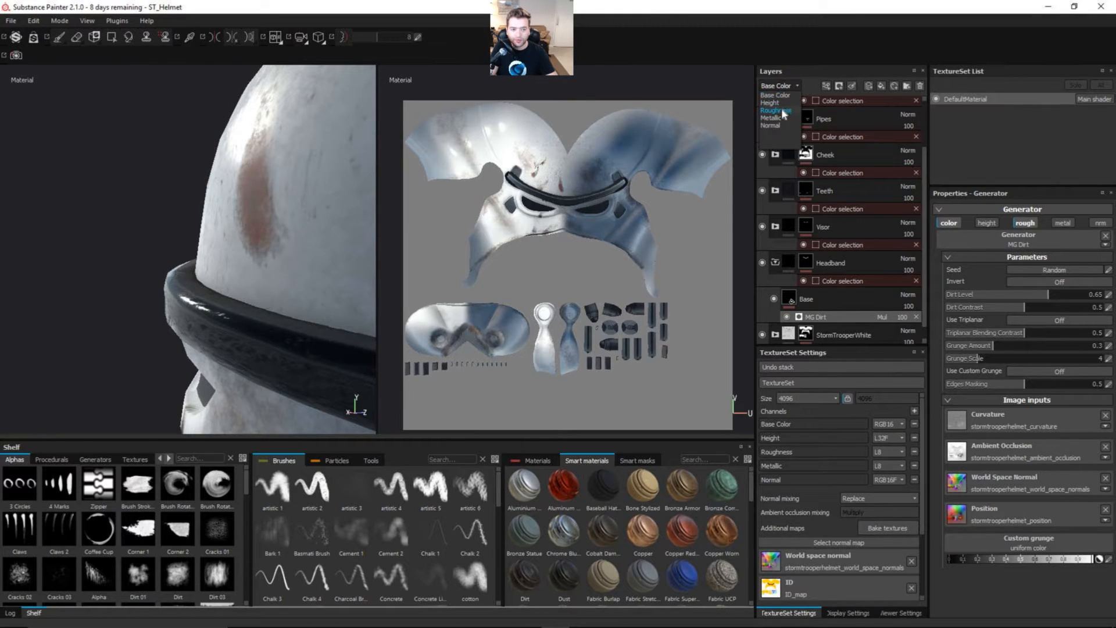
click(783, 109)
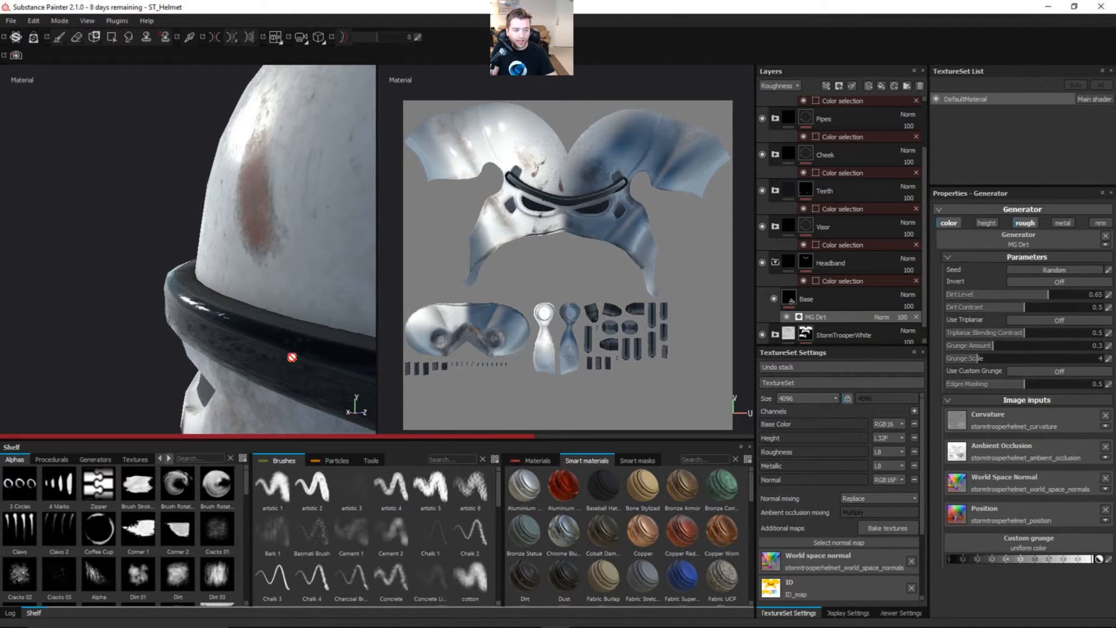
alt+drag(292, 357, 309, 373)
alt+drag(246, 359, 300, 340)
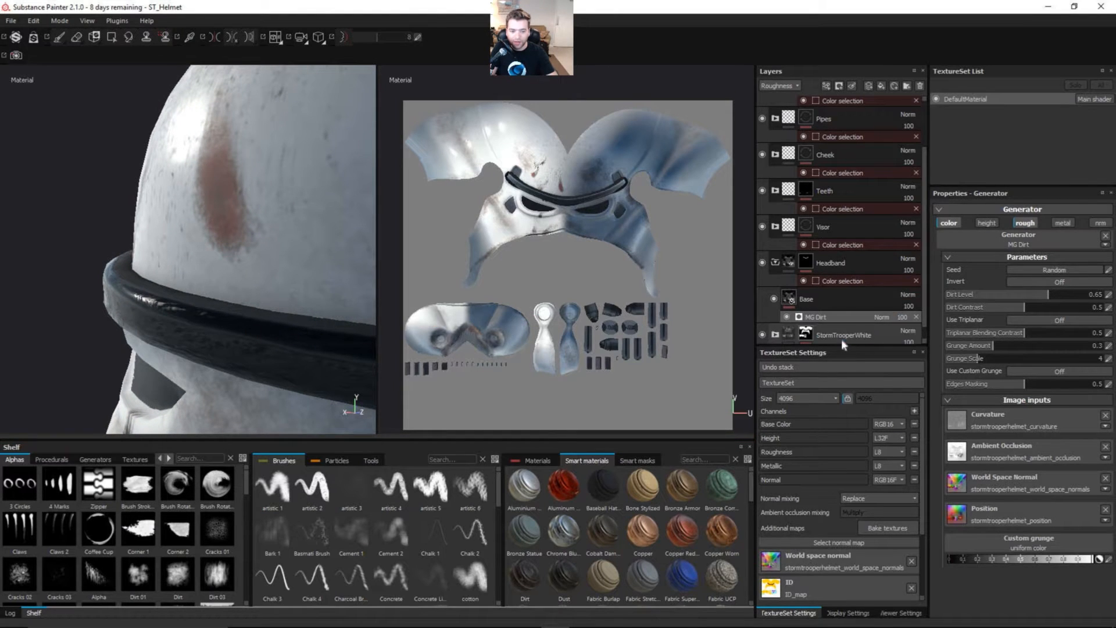
click(835, 303)
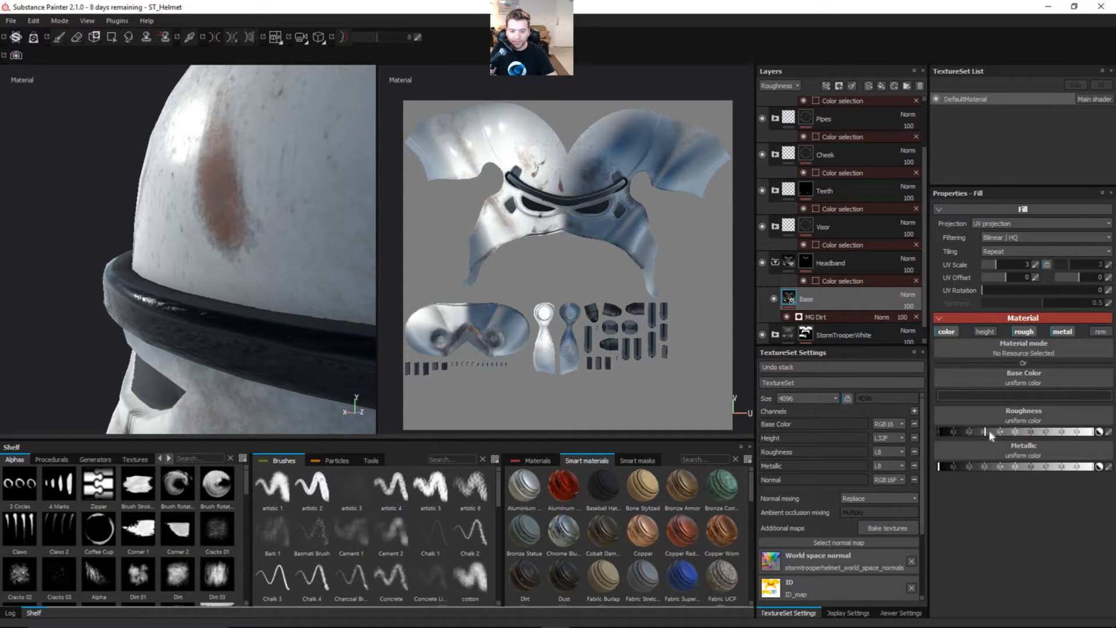
drag(989, 431, 1087, 431)
alt+drag(279, 304, 274, 305)
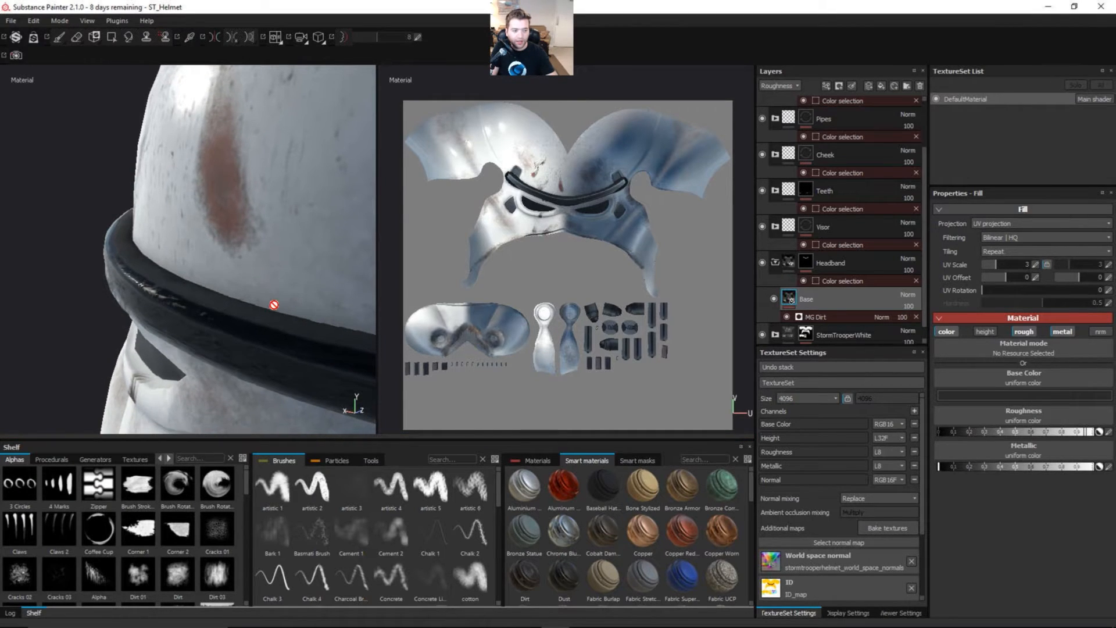
Step: Set the MG Dirt generator's blending mode to Multiply for the Roughness channel
click(882, 317)
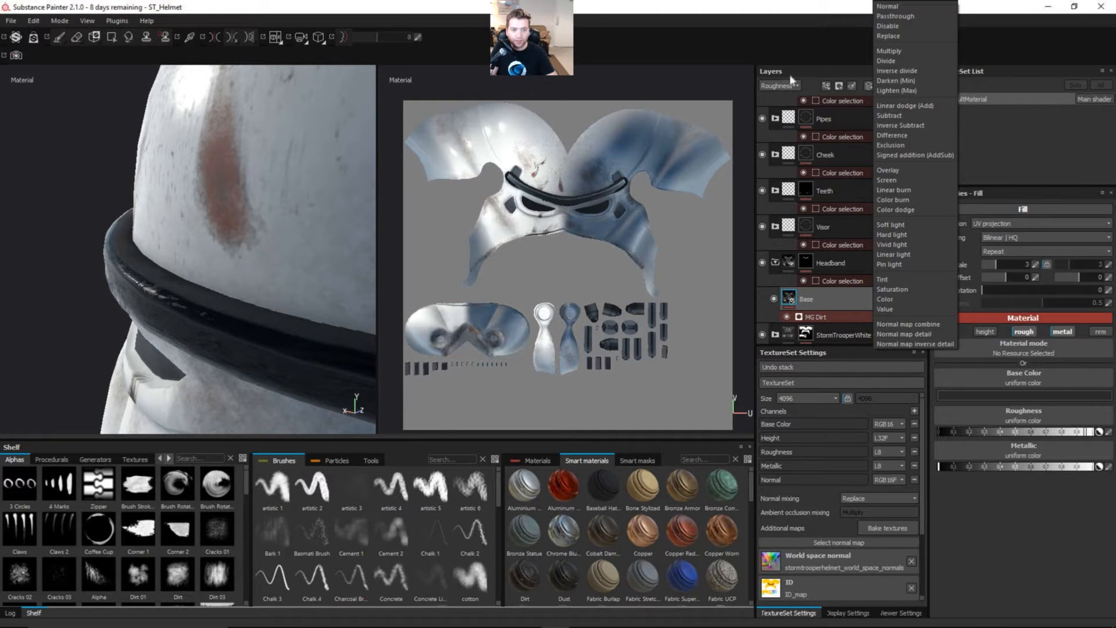
click(905, 51)
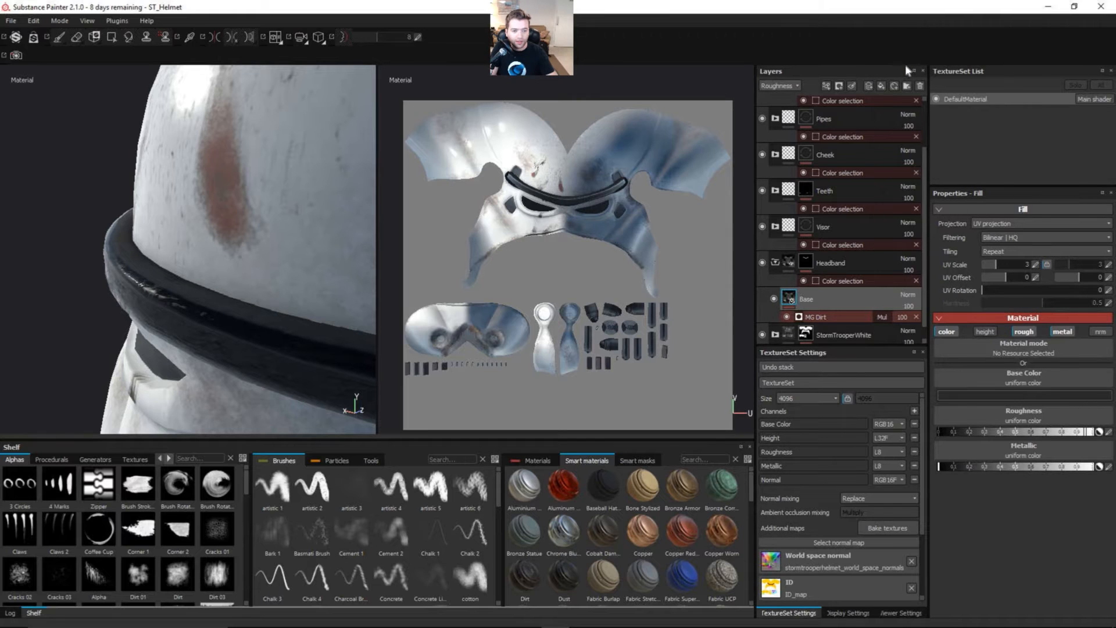
alt+drag(265, 339, 258, 313)
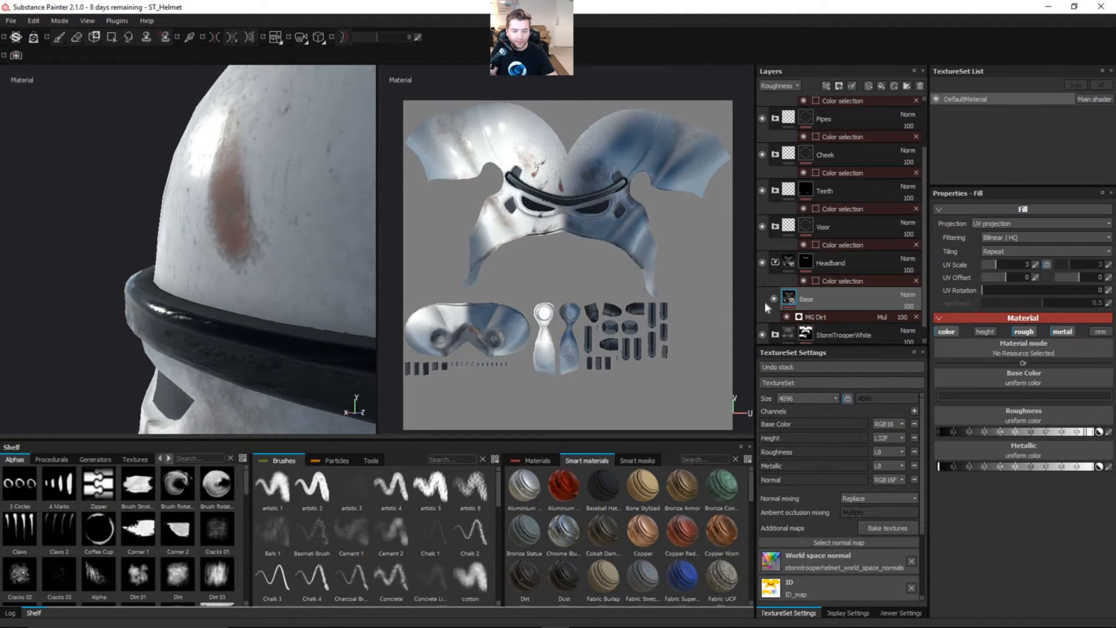
Step: Change the MG Dirt generator's blending mode to Linear dodge (Add) for the Roughness channel and inspect the headband
click(881, 317)
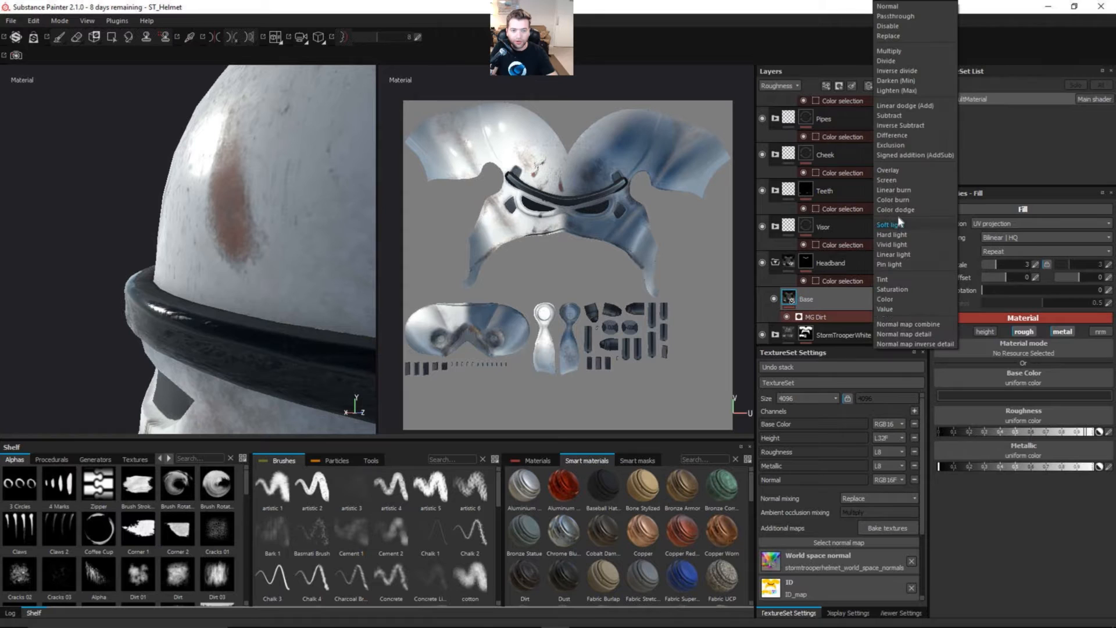
click(915, 105)
alt+right_drag(296, 306, 230, 343)
alt+drag(230, 343, 180, 285)
alt+right_drag(225, 346, 298, 355)
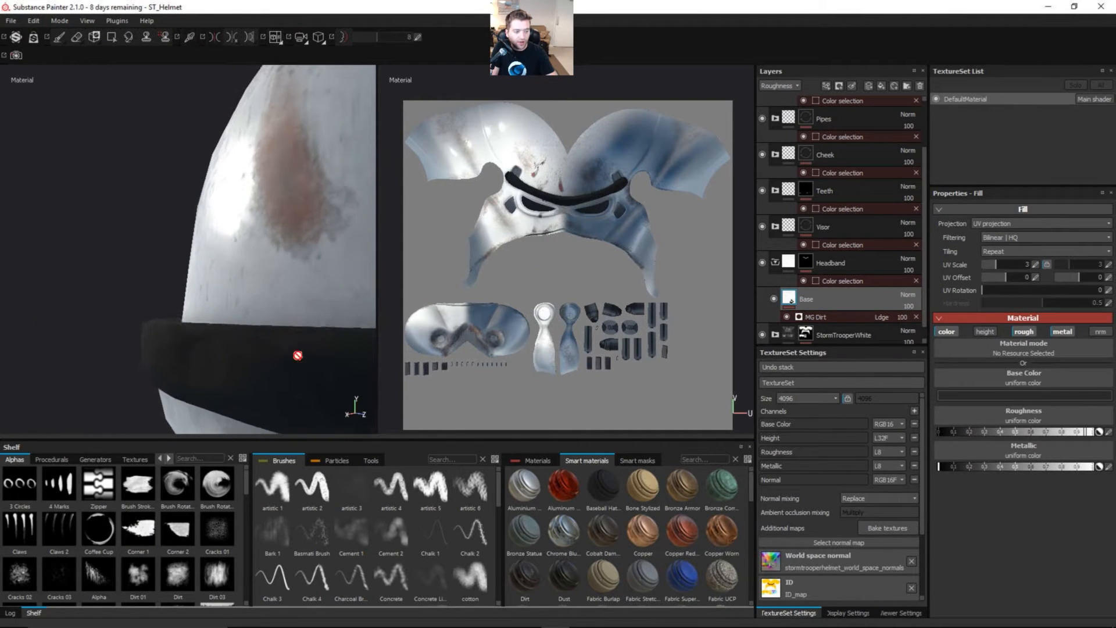
alt+drag(251, 351, 174, 314)
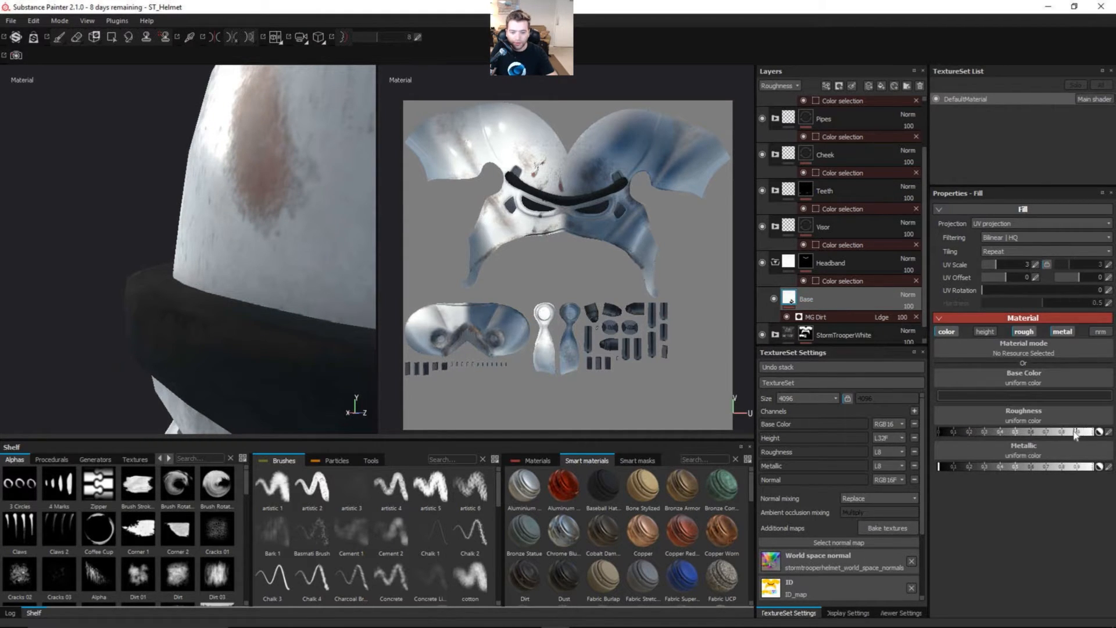
Step: Lower the Base fill's roughness to about 0.5, checking the headband's shine from several angles while adjusting
drag(1075, 435, 1061, 434)
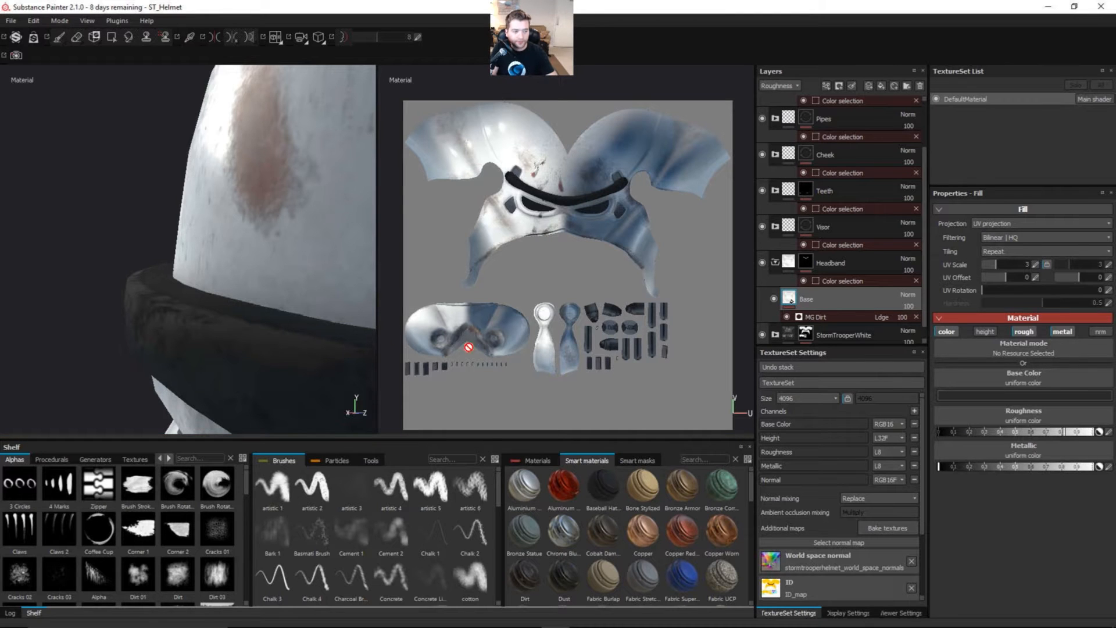
alt+drag(251, 332, 267, 326)
alt+right_drag(189, 372, 172, 401)
alt+drag(172, 401, 146, 346)
alt+right_drag(145, 346, 149, 358)
alt+middle_drag(149, 359, 178, 343)
alt+drag(178, 343, 175, 305)
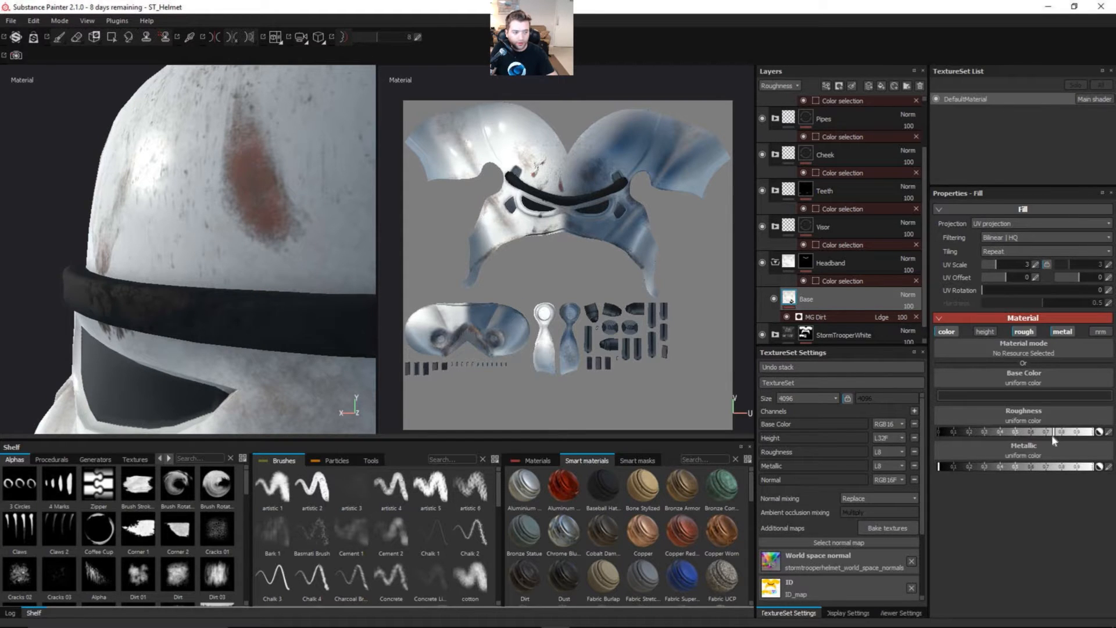
alt+right_drag(247, 343, 155, 332)
alt+drag(154, 331, 180, 334)
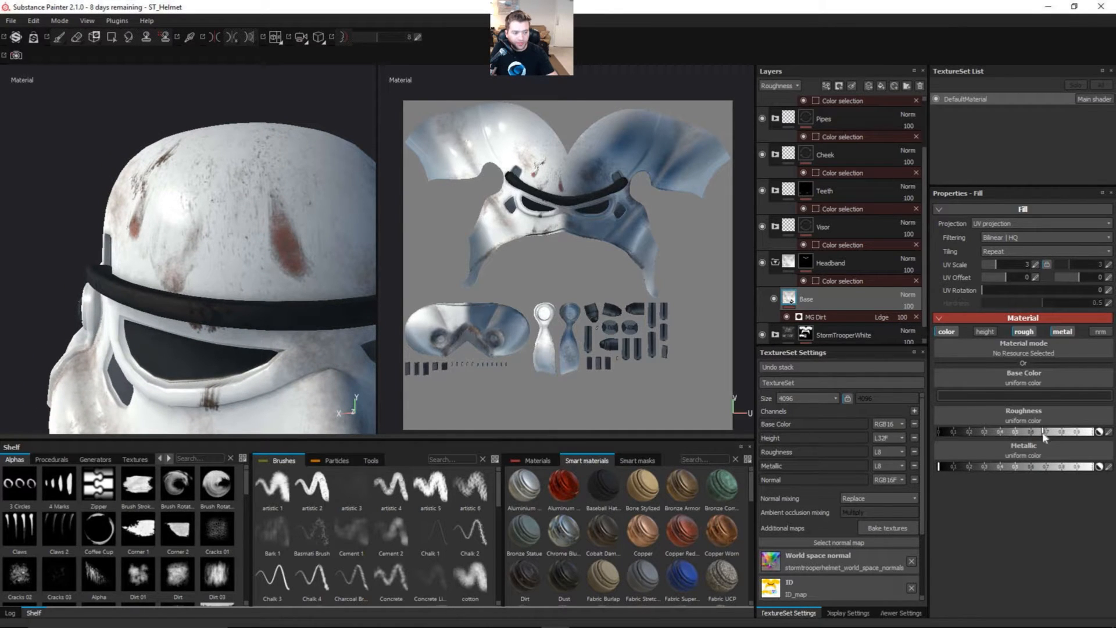
mouse_move(1004, 433)
mouse_down()
mouse_move(989, 435)
mouse_move(1012, 439)
mouse_up()
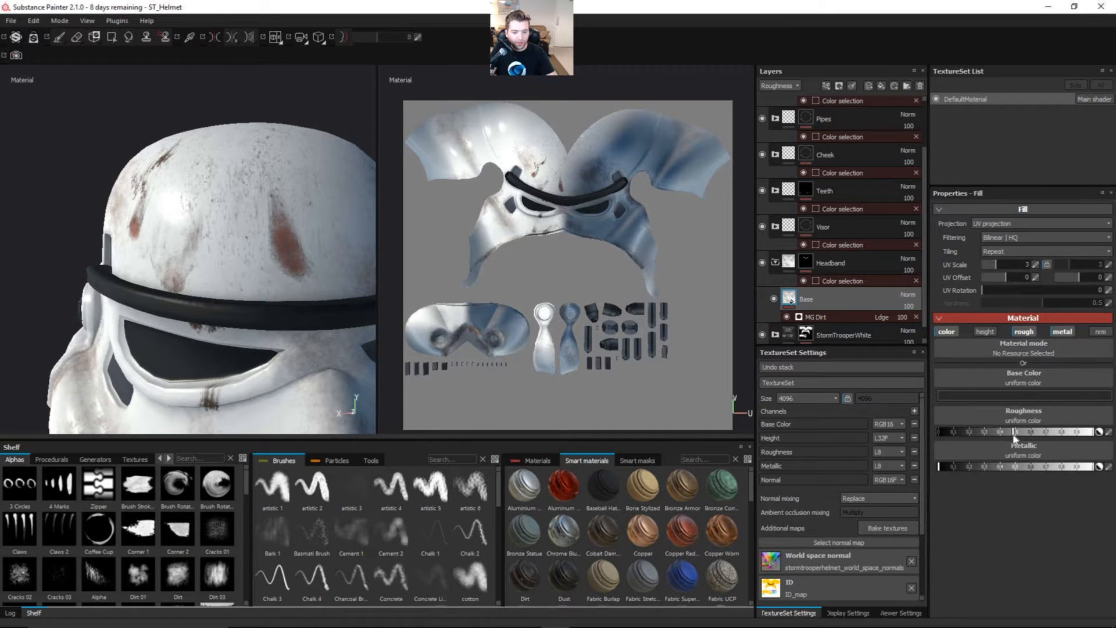
Step: Examine the headband's surface up close from the side for roughness variation and reflections
alt+drag(270, 330, 200, 319)
alt+right_drag(200, 319, 273, 342)
alt+drag(273, 341, 212, 339)
scroll(211, 339, up, 1)
alt+middle_drag(212, 340, 230, 343)
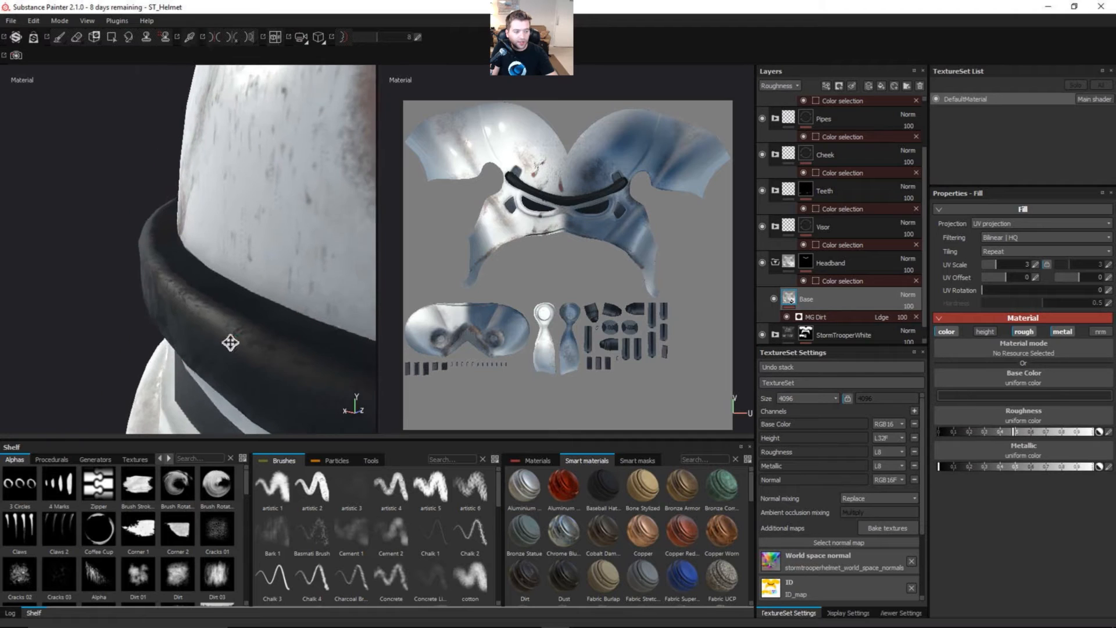
alt+drag(230, 342, 192, 343)
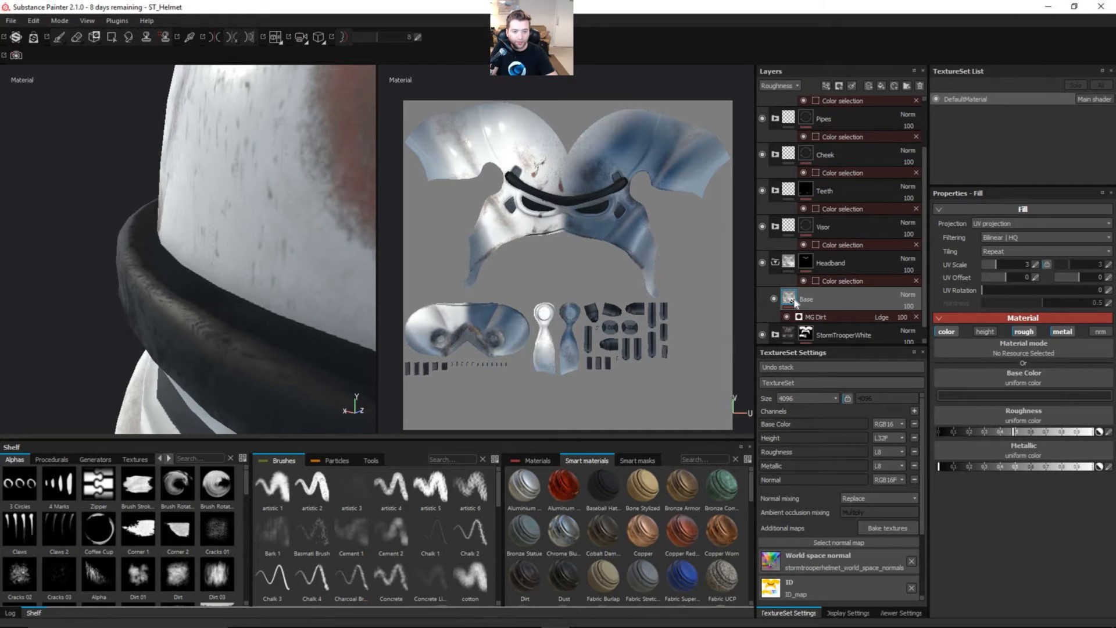
alt+drag(165, 331, 203, 326)
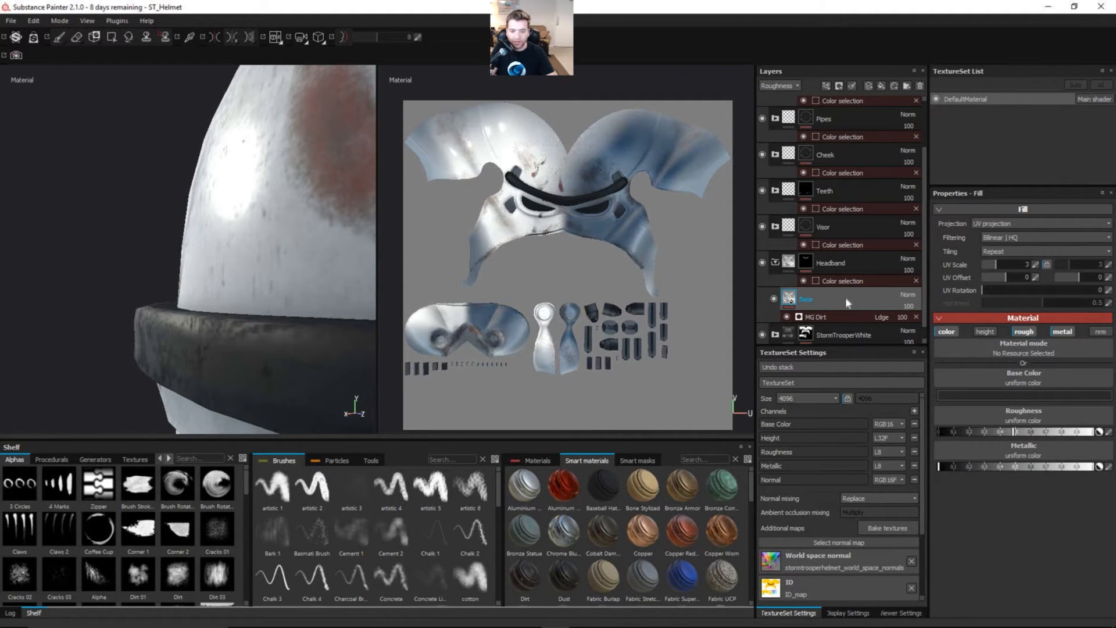
Step: Select the headband's MG Dirt generator and switch the layer stack to Base Color, leaving the generator's color and rough channels enabled
click(835, 316)
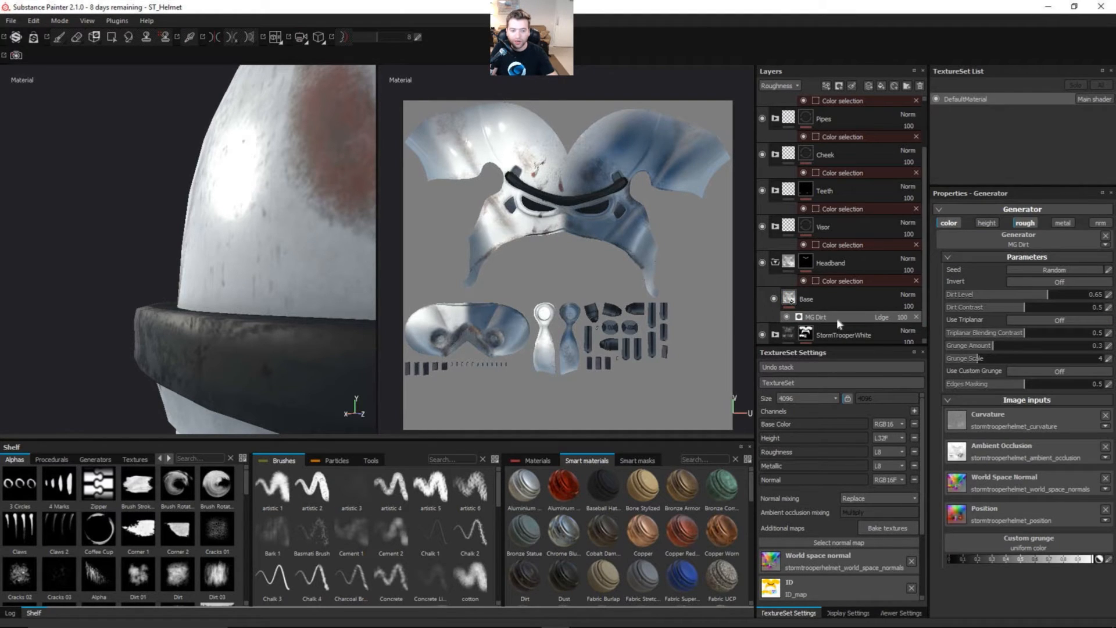
click(948, 224)
click(779, 85)
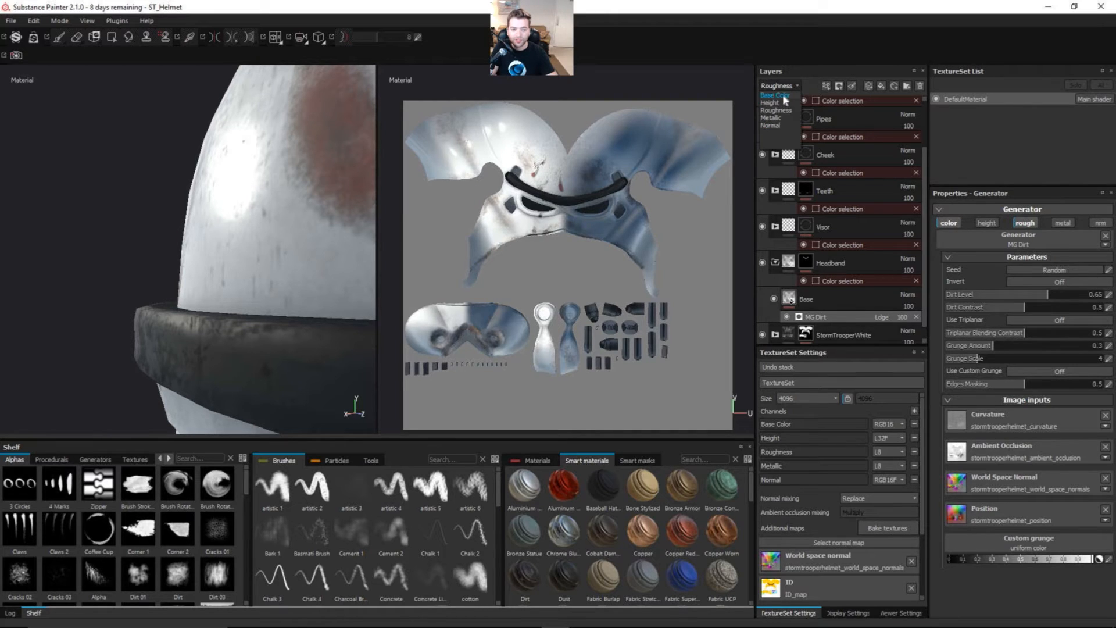
click(779, 95)
click(1026, 223)
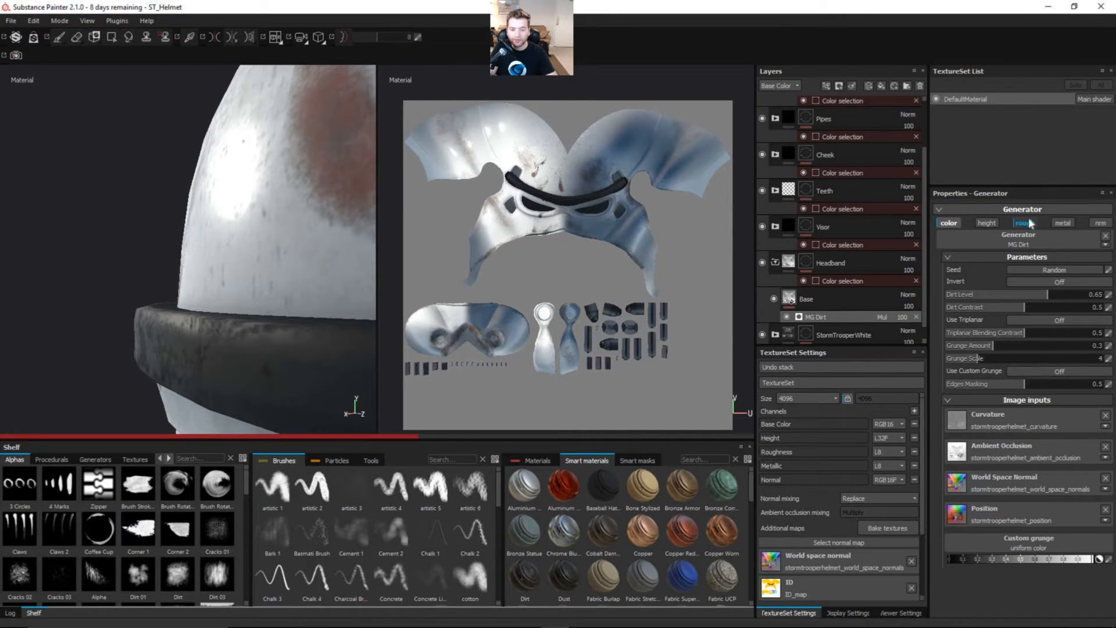
click(1023, 223)
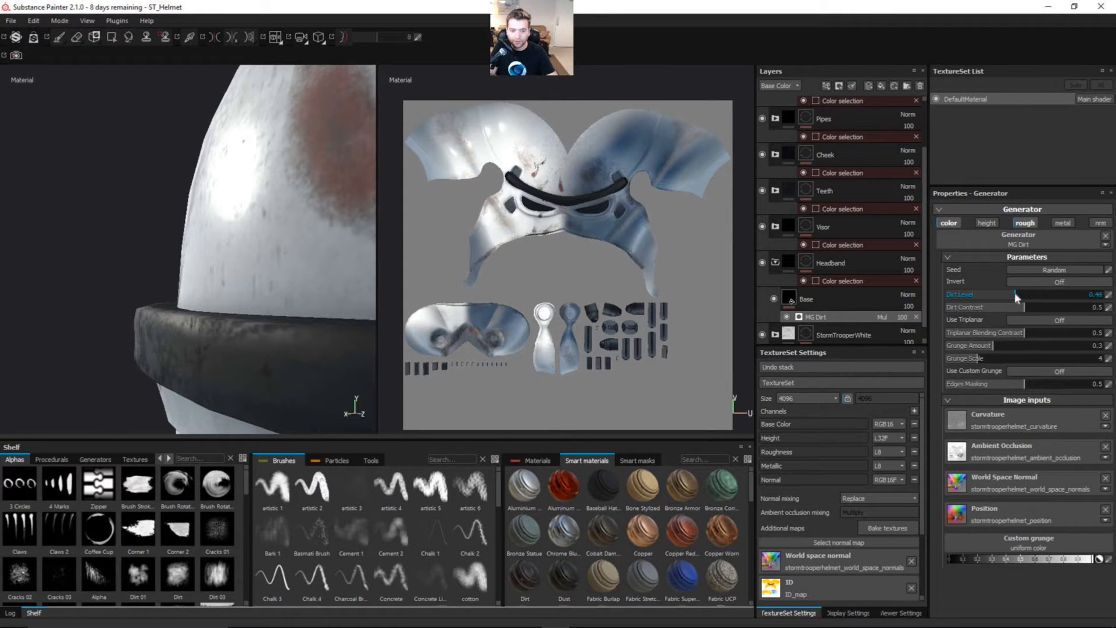
Step: Try lower and higher dirt coverage on the headband, ending with the MG Dirt generator's Dirt Level at 0.73
drag(1015, 293, 1015, 294)
mouse_move(272, 312)
alt+mouse_down()
mouse_move(270, 301)
mouse_move(274, 333)
mouse_move(245, 311)
mouse_move(301, 318)
mouse_move(285, 326)
alt+mouse_up()
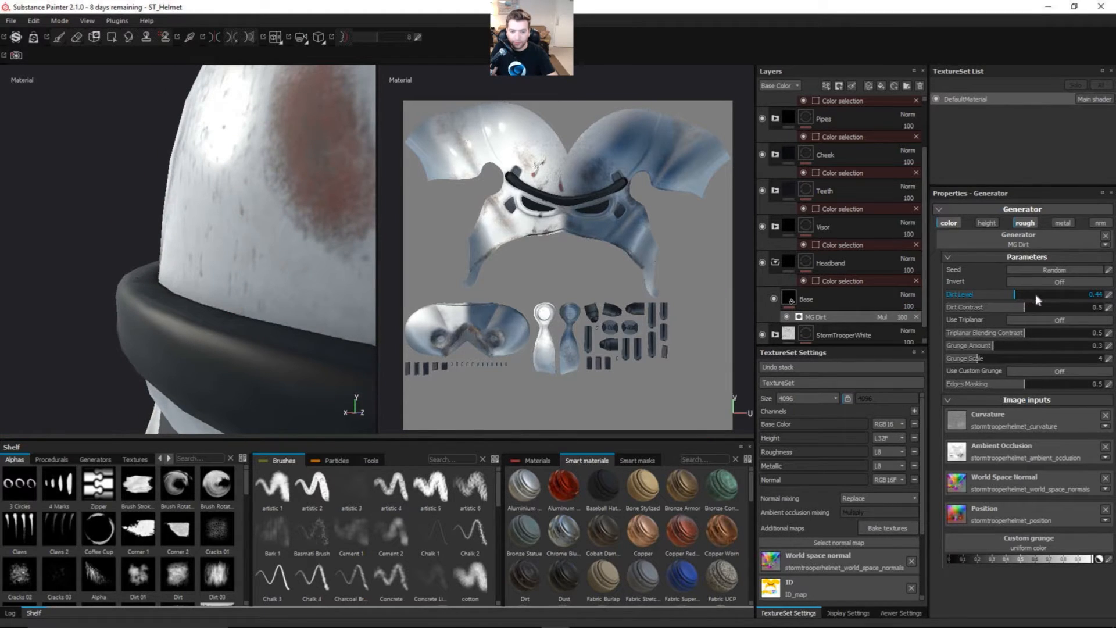
drag(1055, 295, 1061, 294)
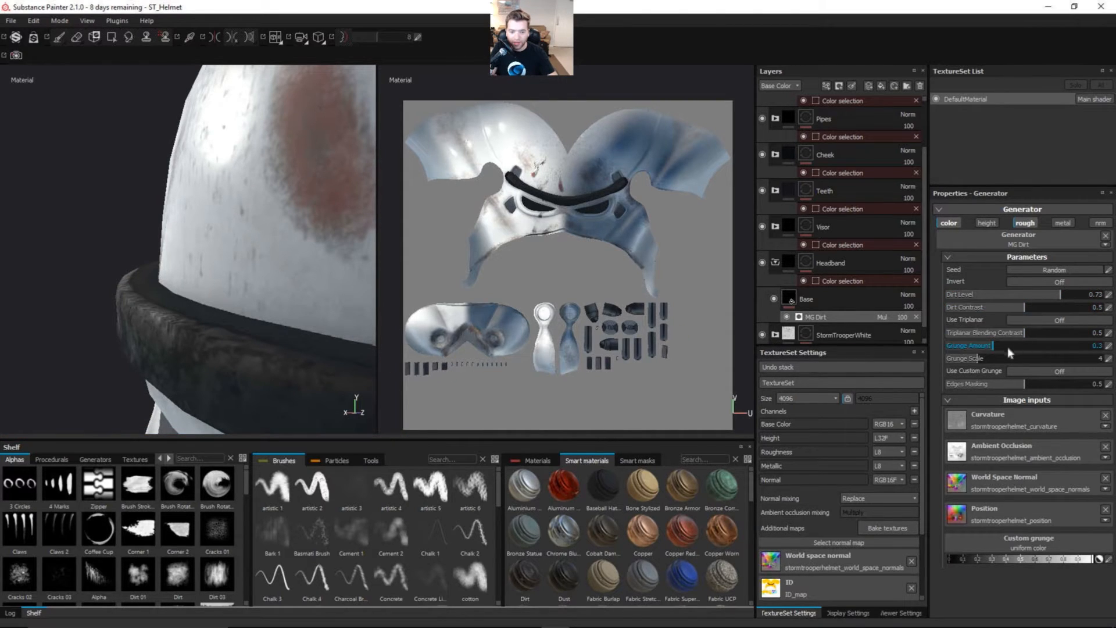
Step: Set the MG Dirt generator's Grunge Scale to 6 and its Grunge Amount to 0.38, checking the headband
drag(1003, 358, 1012, 361)
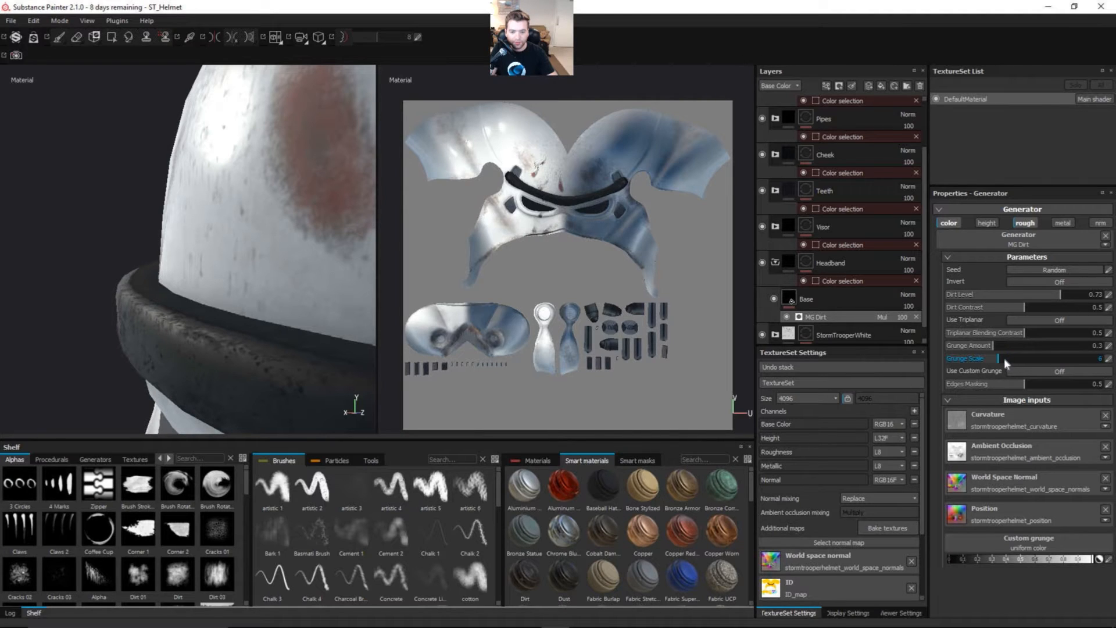
drag(1001, 345, 1023, 347)
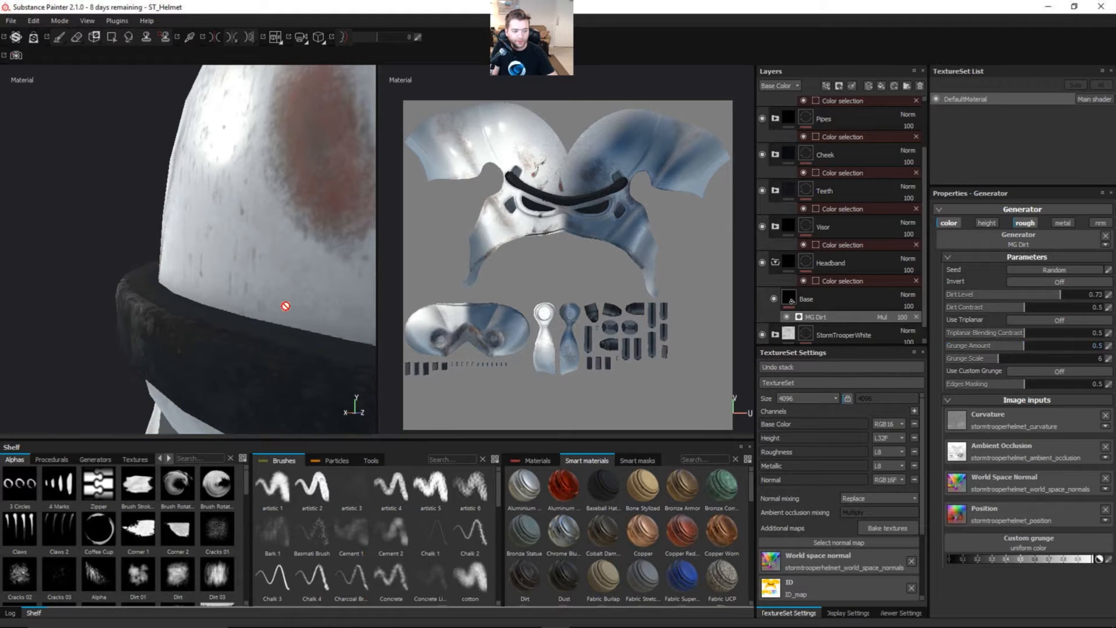
alt+drag(285, 306, 244, 323)
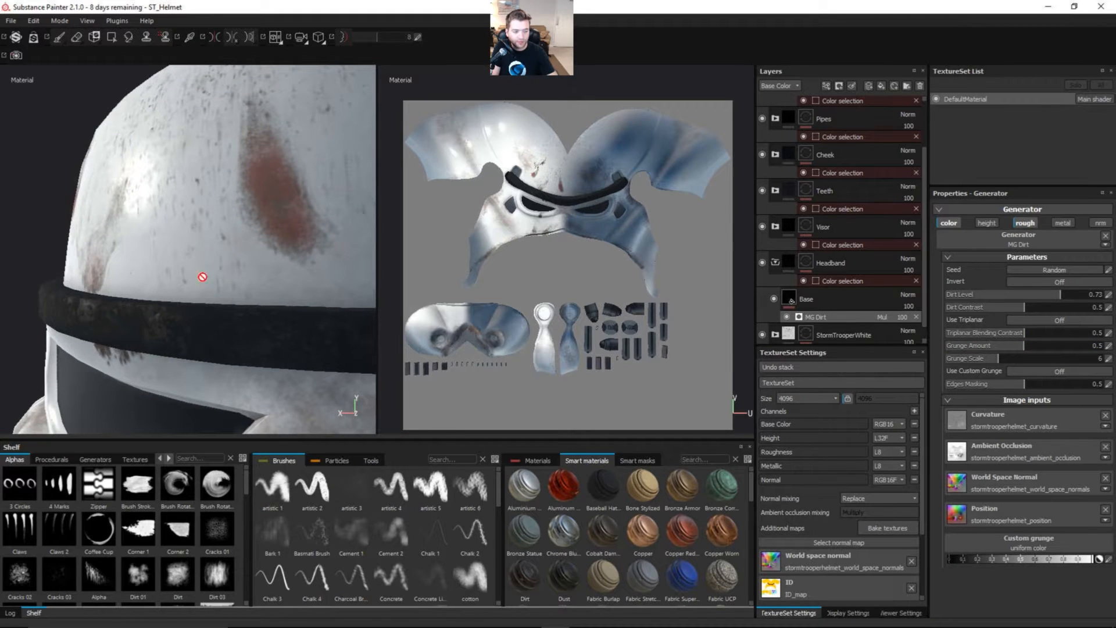
alt+drag(288, 352, 158, 312)
drag(1022, 344, 1005, 345)
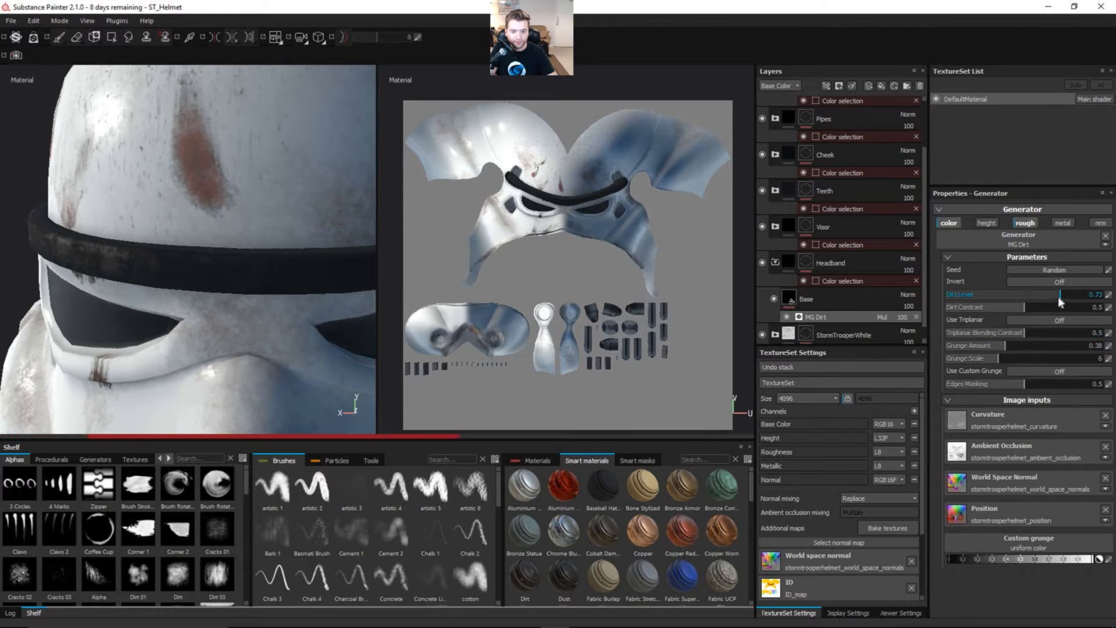
Step: Set the MG Dirt generator's Dirt Level to 0.68 and Dirt Contrast to 0.41, and inspect the helmet
drag(1059, 295, 1051, 297)
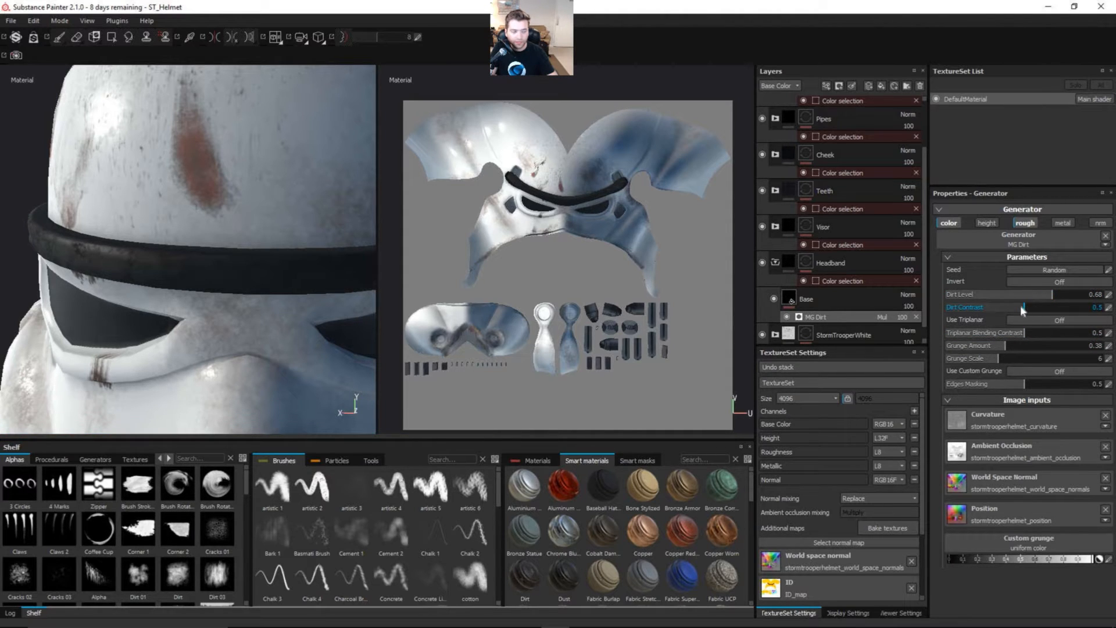
drag(1020, 305, 1010, 305)
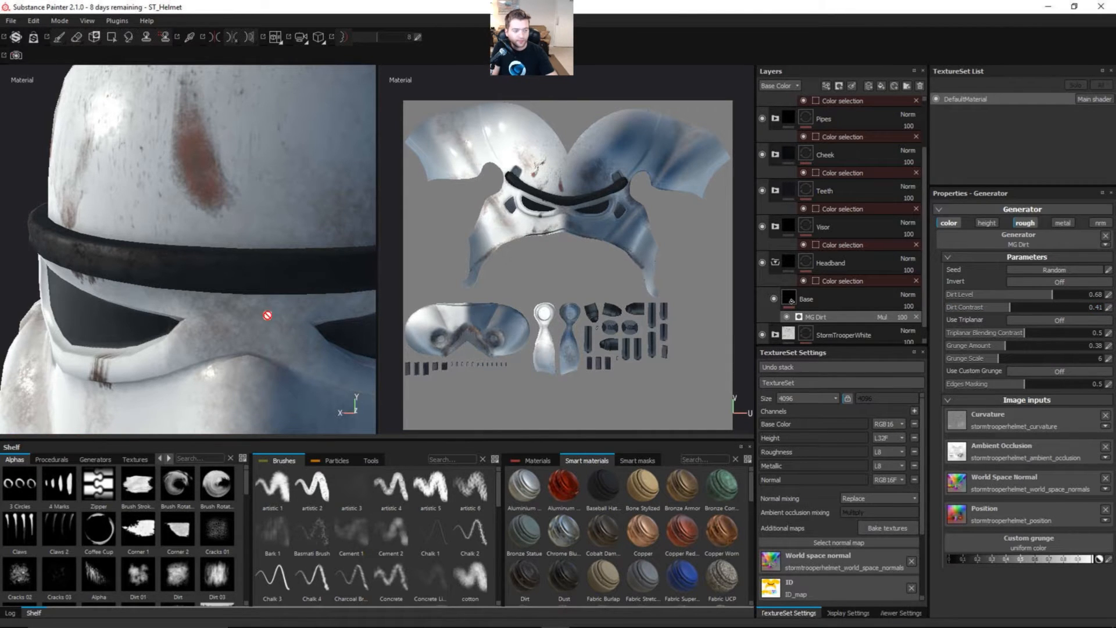
alt+drag(269, 311, 219, 259)
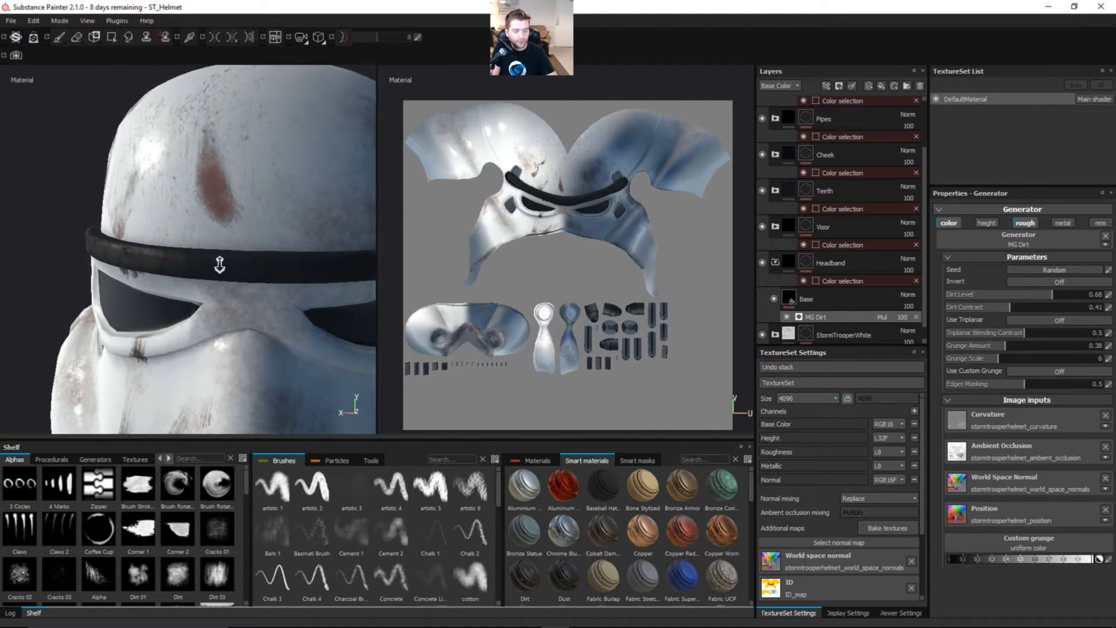
alt+right_drag(219, 260, 147, 303)
alt+drag(226, 321, 220, 292)
Step: Add a Levels effect to the headband's Base layer and set its affected channel to Roughness
click(850, 303)
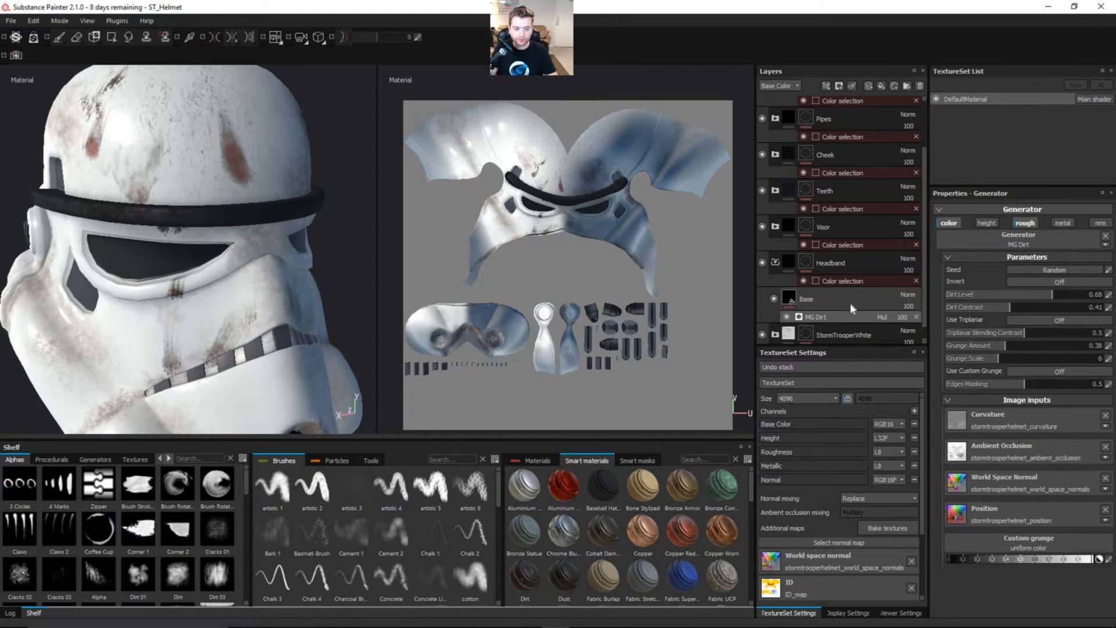
click(826, 86)
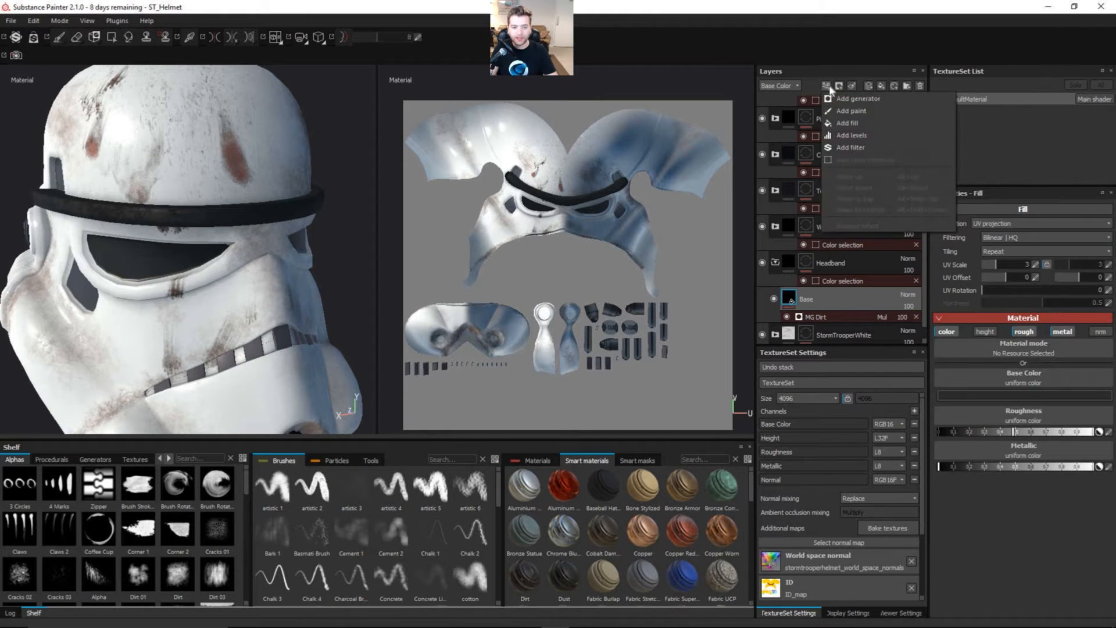
click(856, 135)
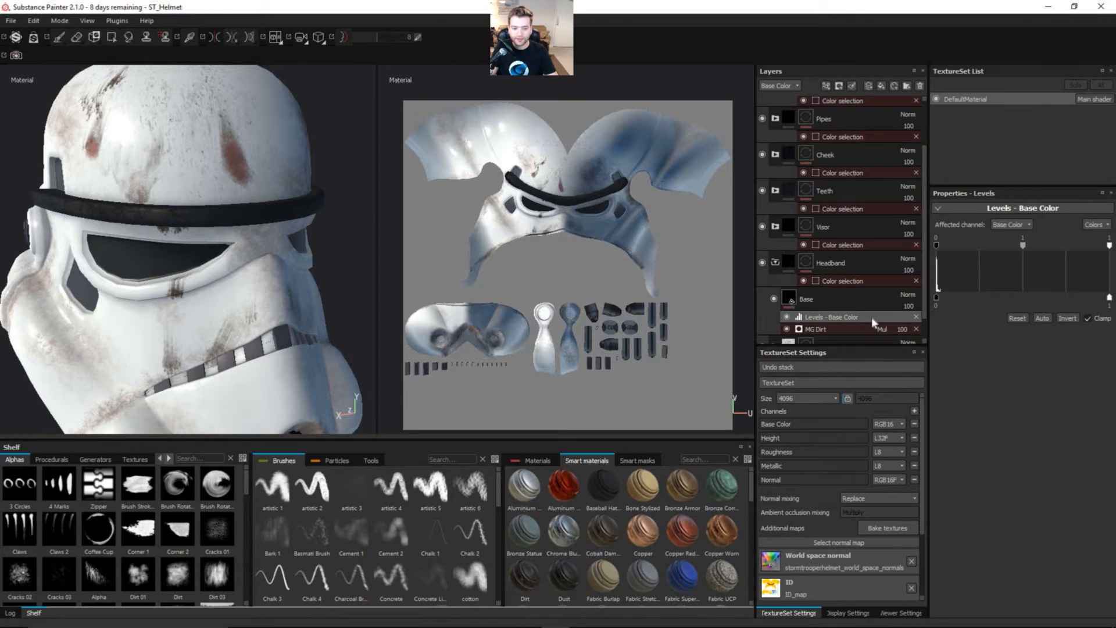
click(1019, 223)
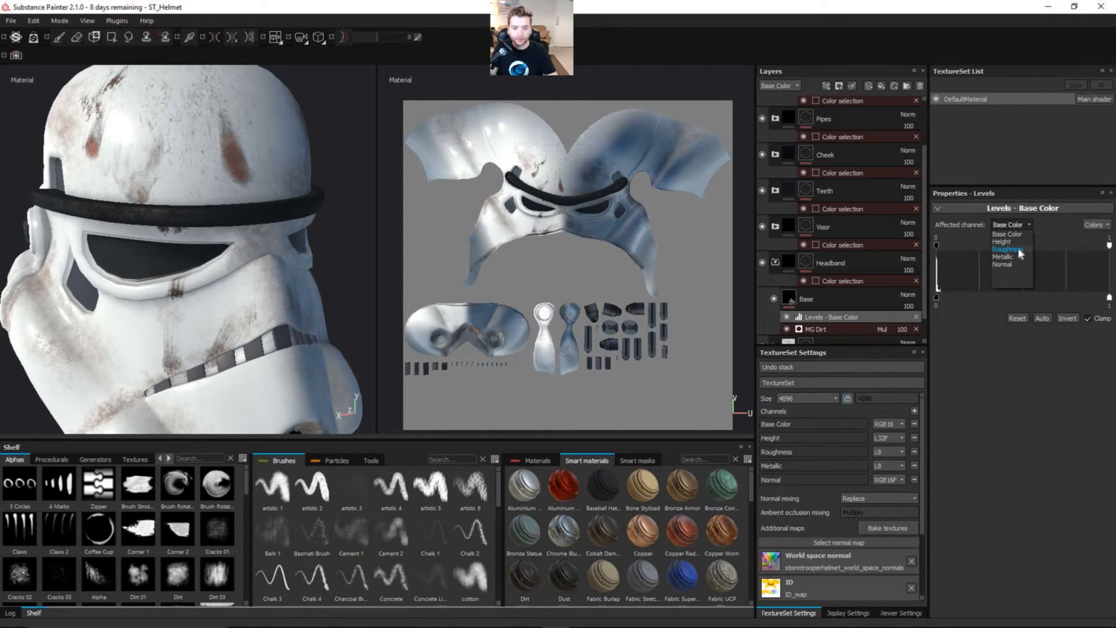
click(1018, 248)
Step: Set the roughness Levels to midtone 1.503, output white 0.846 and output black 0.188, and inspect the headband
alt+right_drag(271, 244, 271, 222)
alt+drag(271, 221, 180, 277)
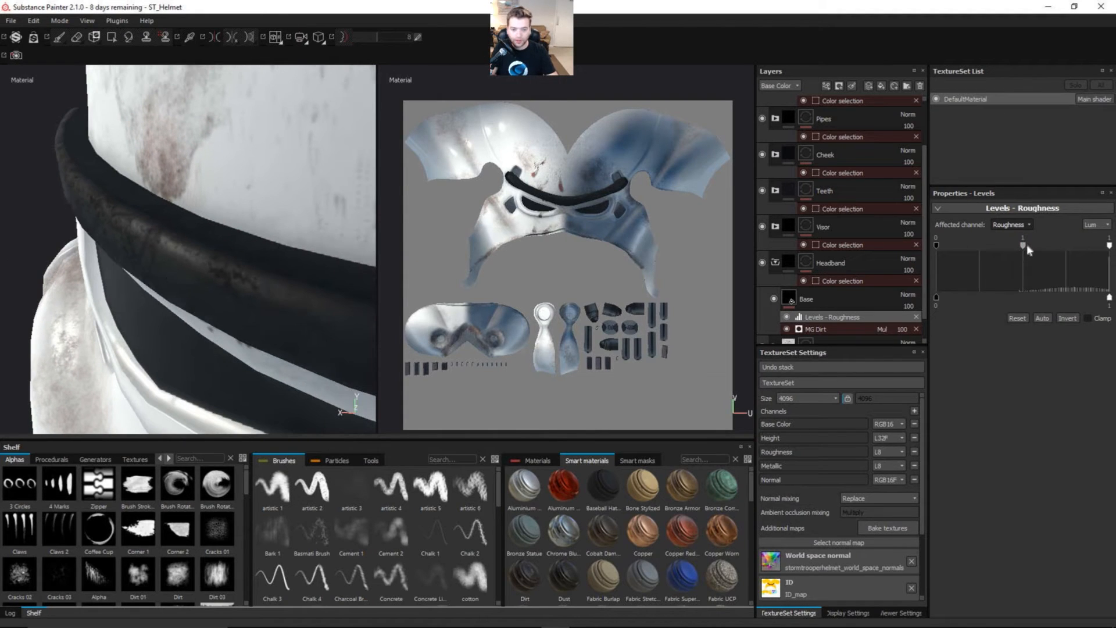
drag(1026, 244, 1027, 250)
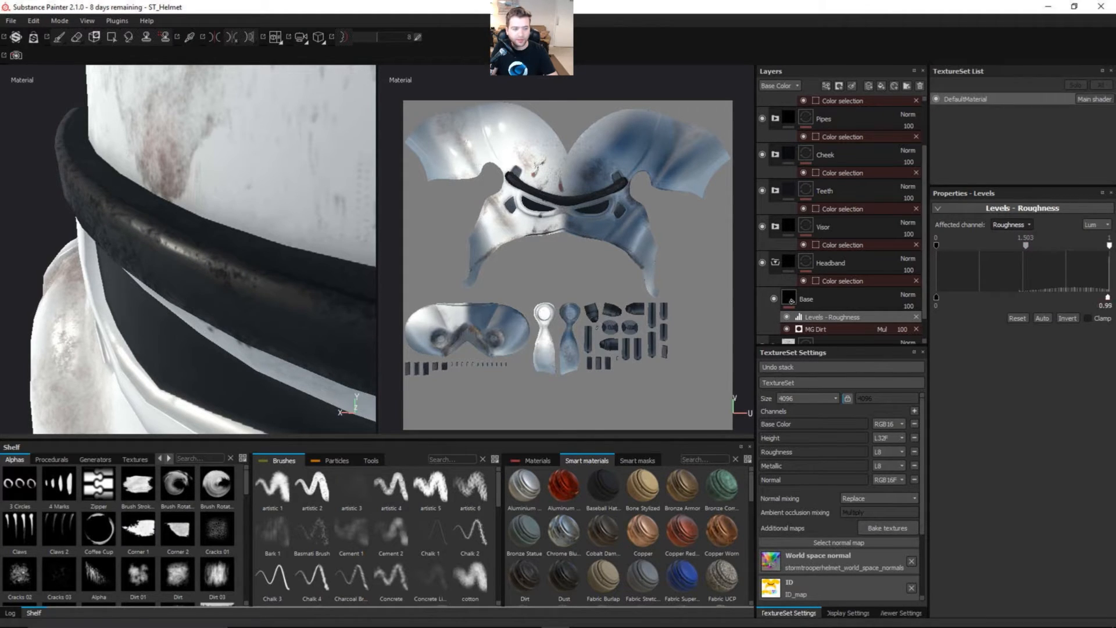
drag(1108, 297, 1081, 293)
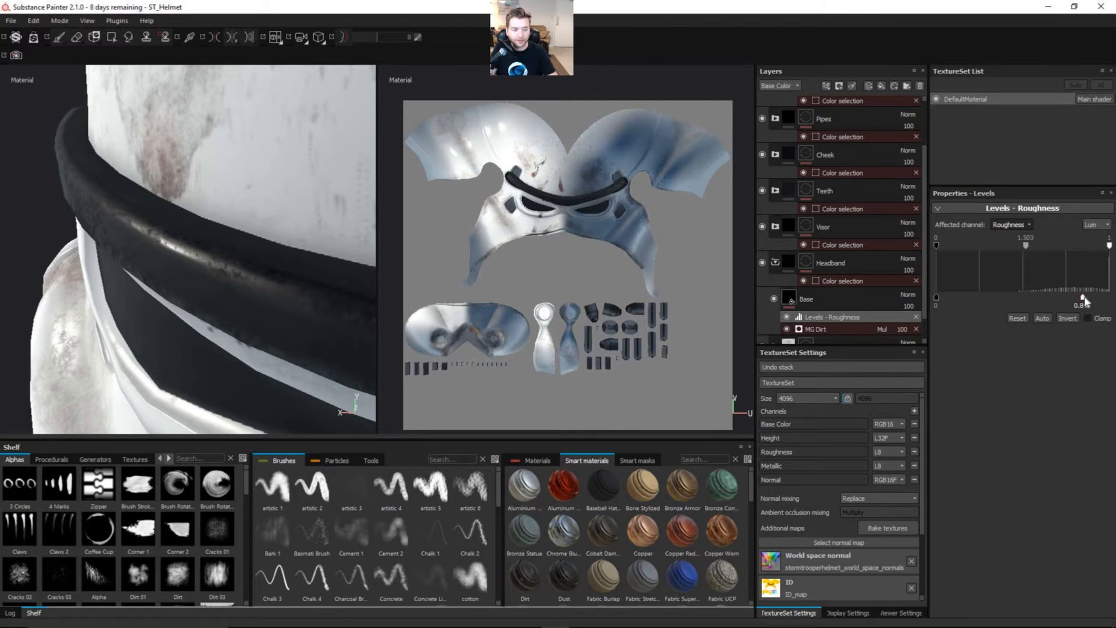
drag(937, 297, 1006, 298)
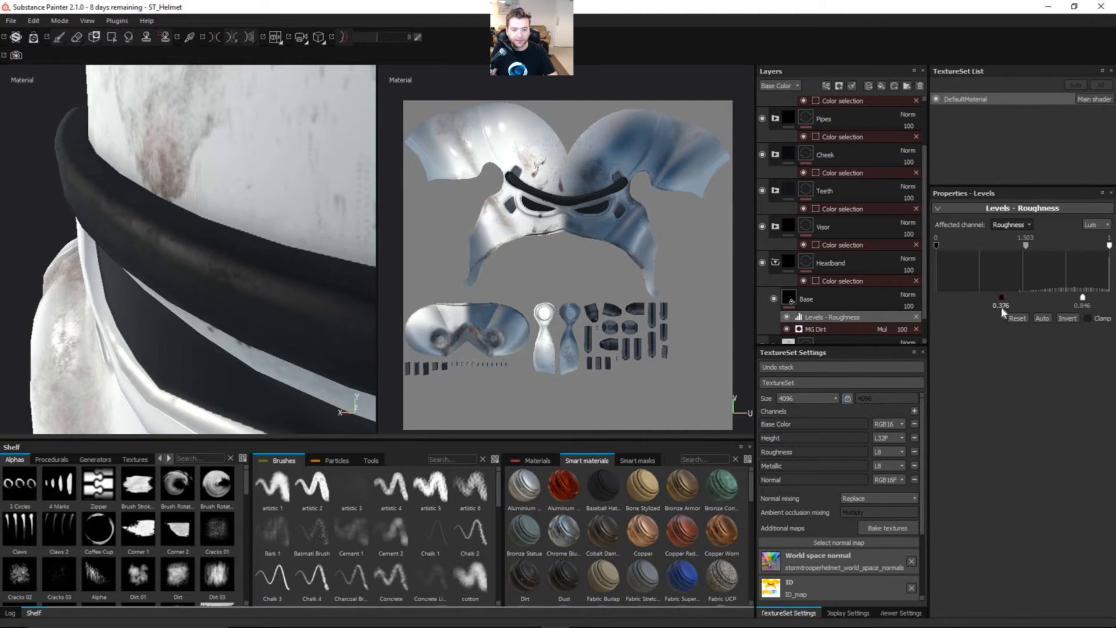
drag(991, 294, 969, 297)
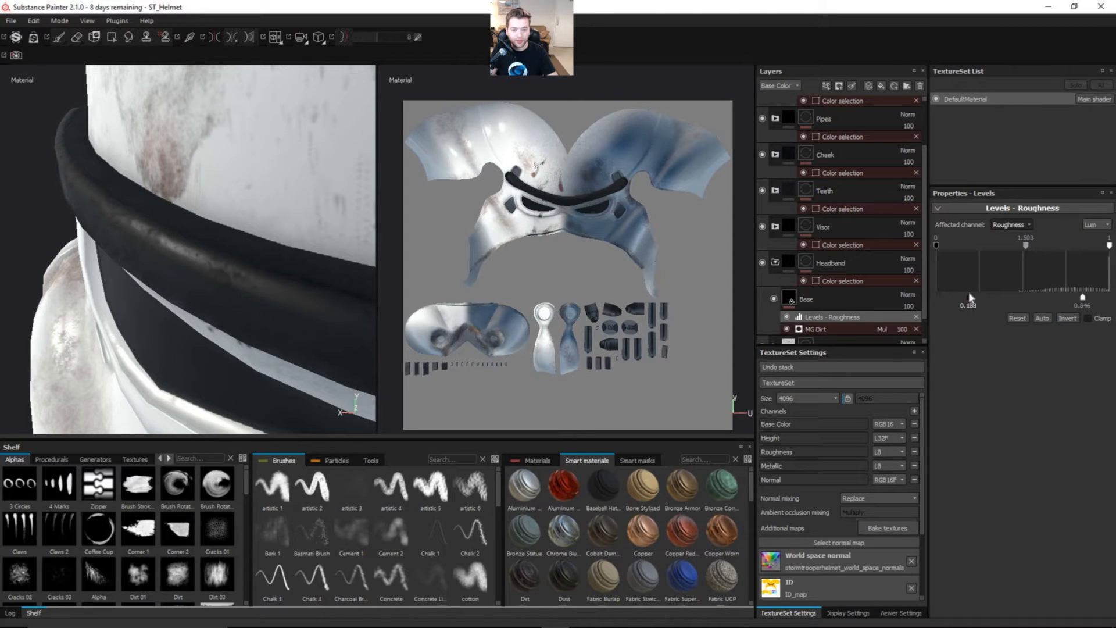
alt+right_drag(256, 260, 213, 278)
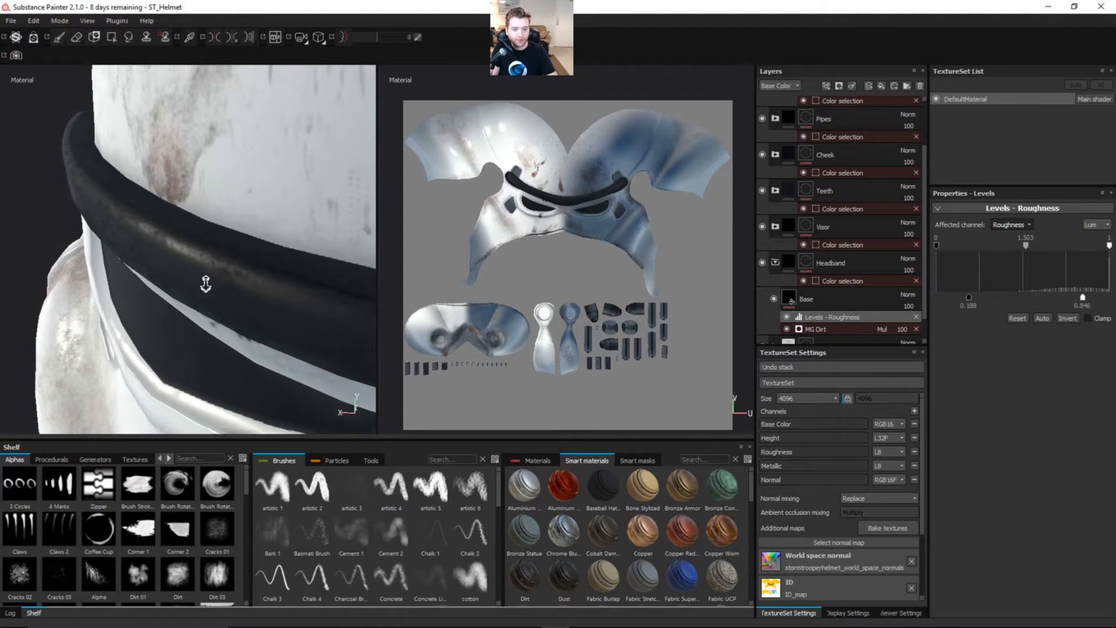
alt+drag(212, 279, 192, 266)
alt+right_drag(192, 267, 264, 280)
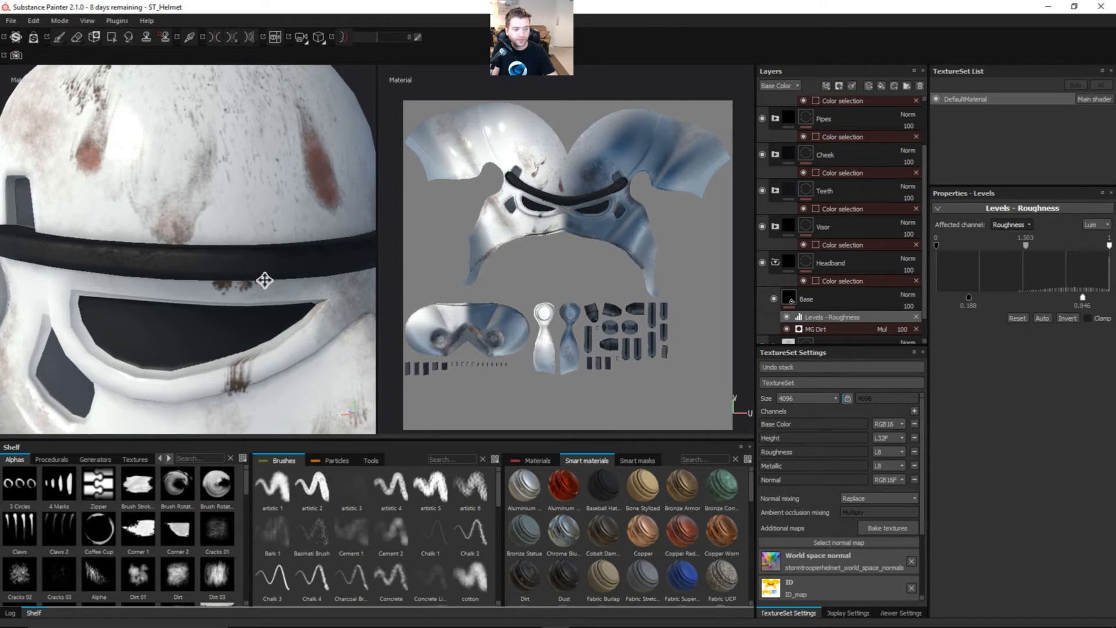
alt+drag(267, 289, 234, 305)
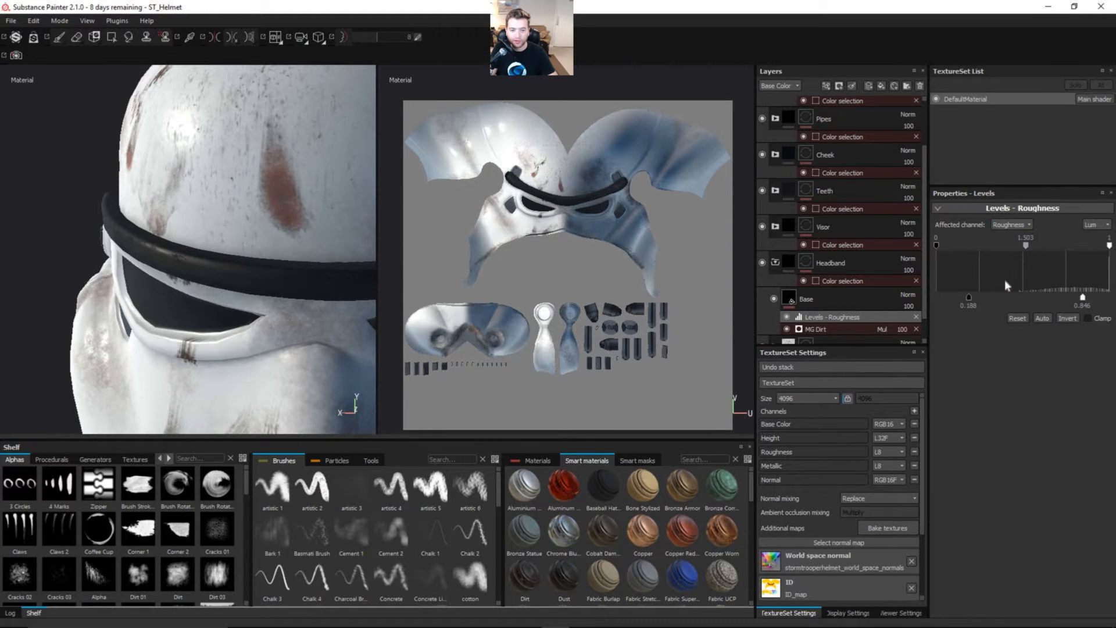
Step: Switch the headband Levels effect to the Base Color channel, set its midtone to 6.235, and inspect the headband
click(1009, 225)
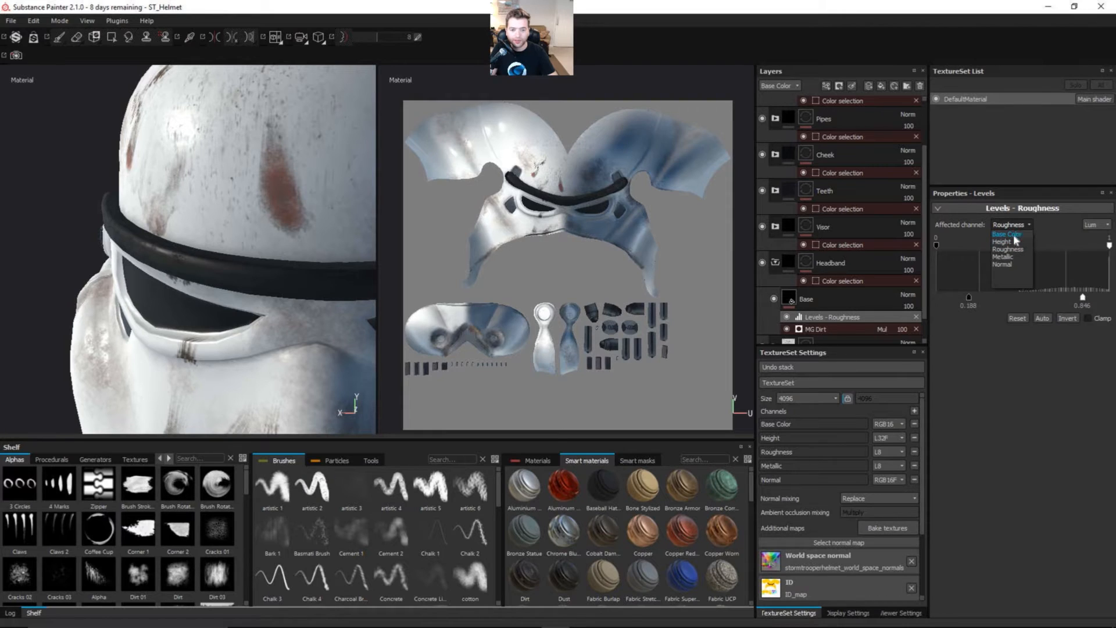
click(1014, 234)
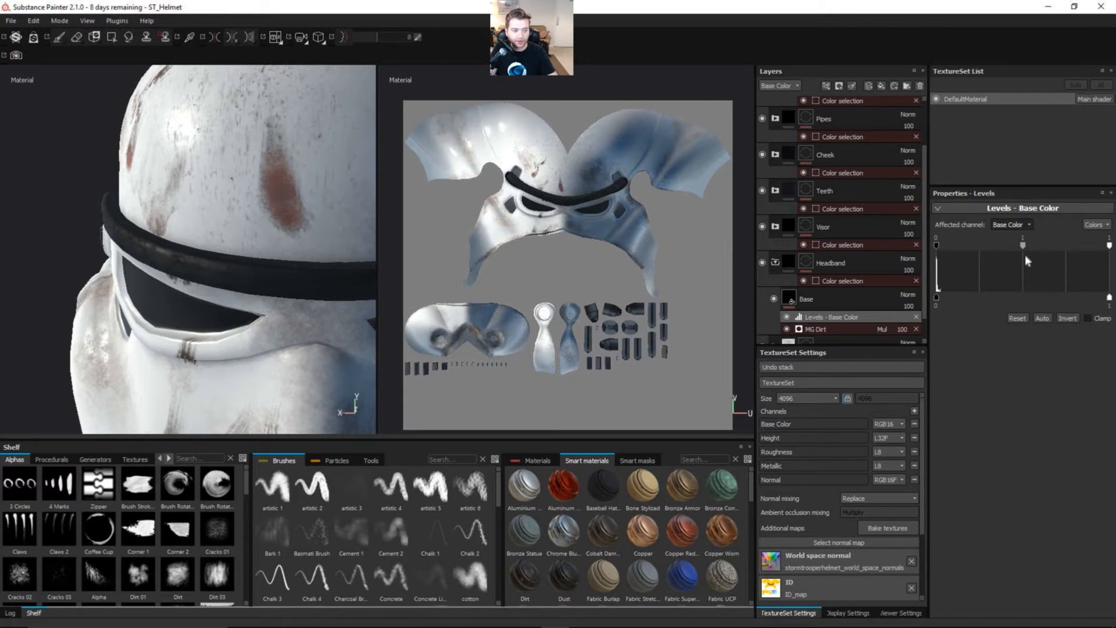
drag(1037, 246, 1050, 249)
alt+right_drag(260, 288, 224, 282)
alt+drag(224, 282, 256, 259)
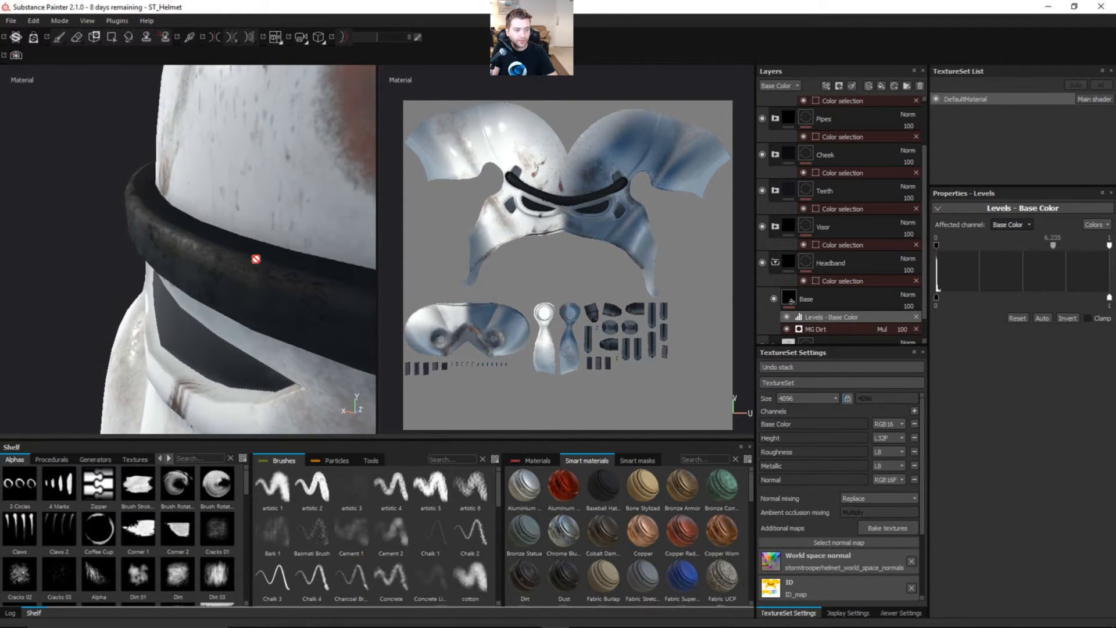
Step: Examine the headband area in the Roughness, Metallic, Normal and Base Color channel views
key(c)
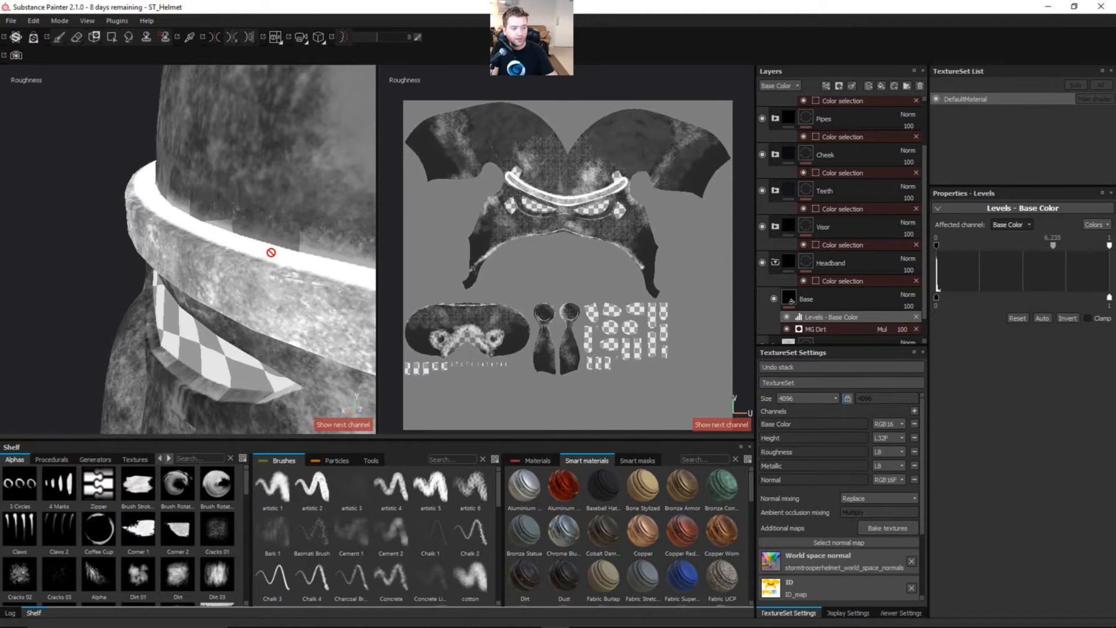
alt+drag(250, 271, 288, 256)
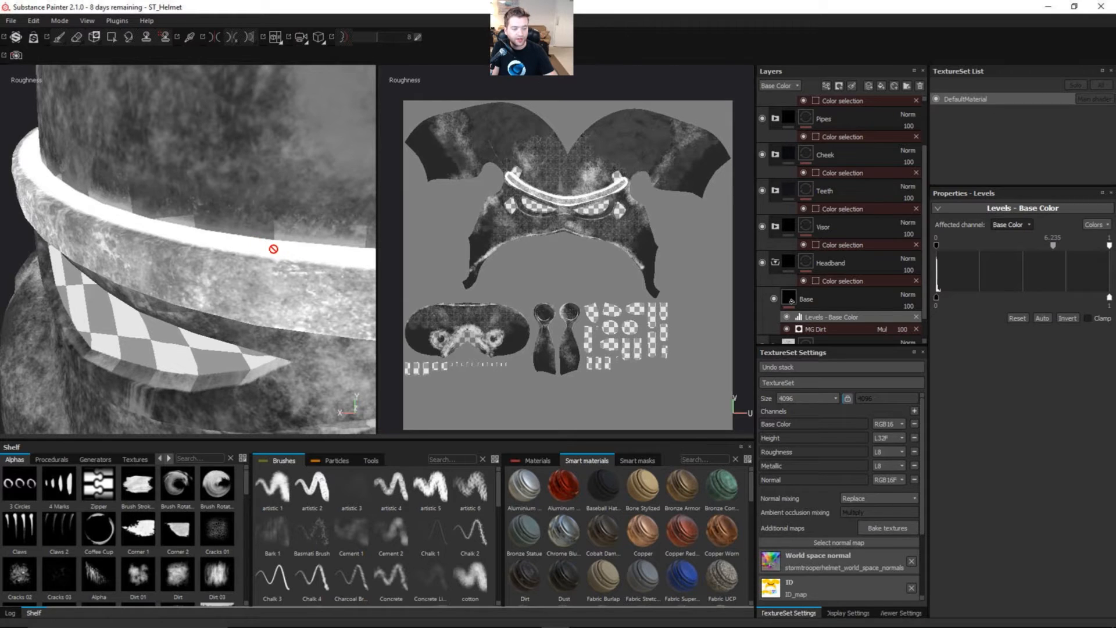
alt+drag(288, 257, 232, 254)
key(c)
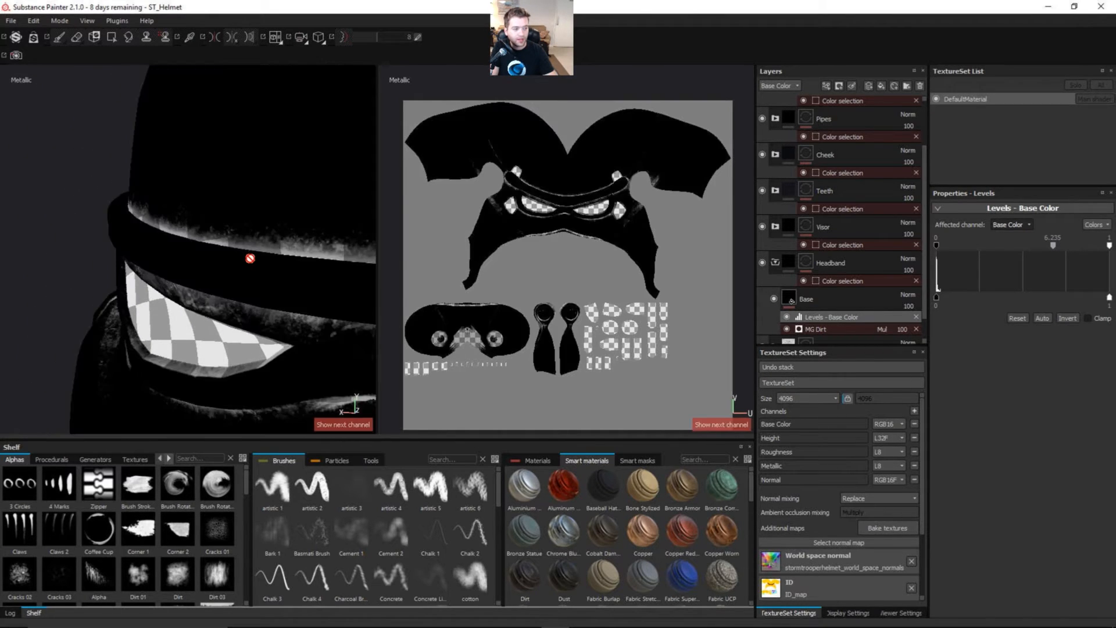
key(c)
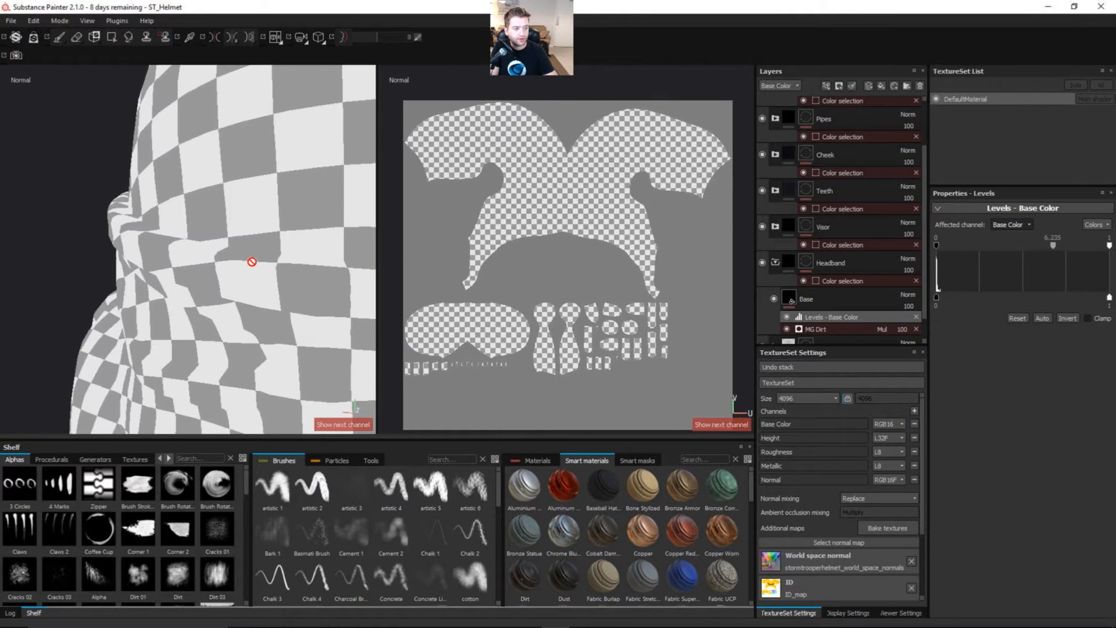
key(c)
alt+drag(226, 279, 276, 271)
alt+right_drag(277, 271, 400, 248)
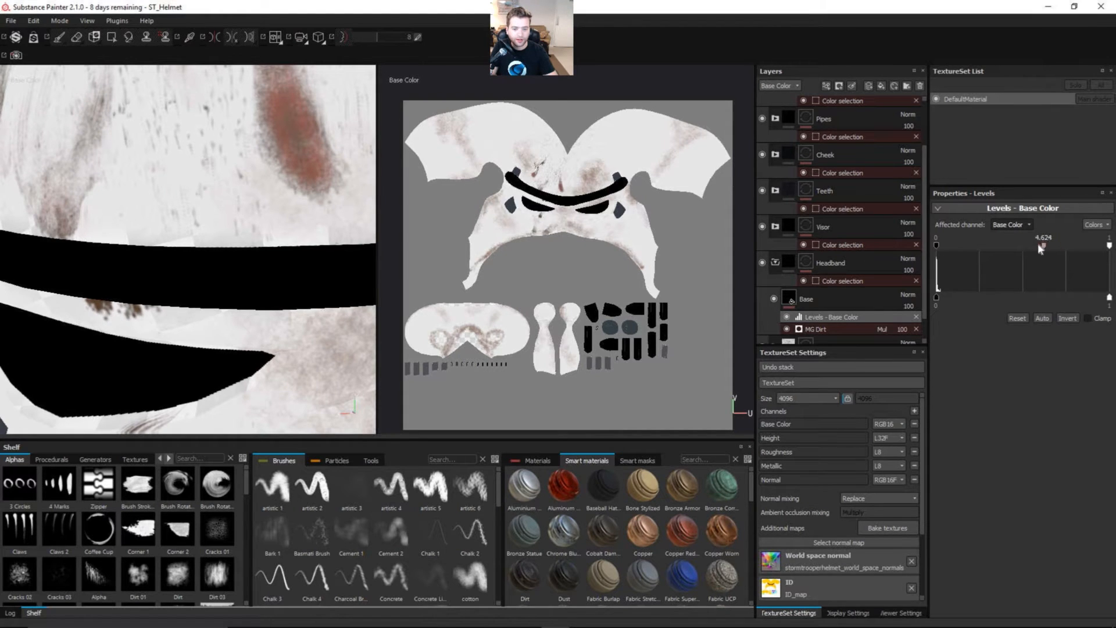
Step: Set the base color Levels midtone to 0.792, check the headband, and return to the full material view
drag(1030, 248, 1006, 248)
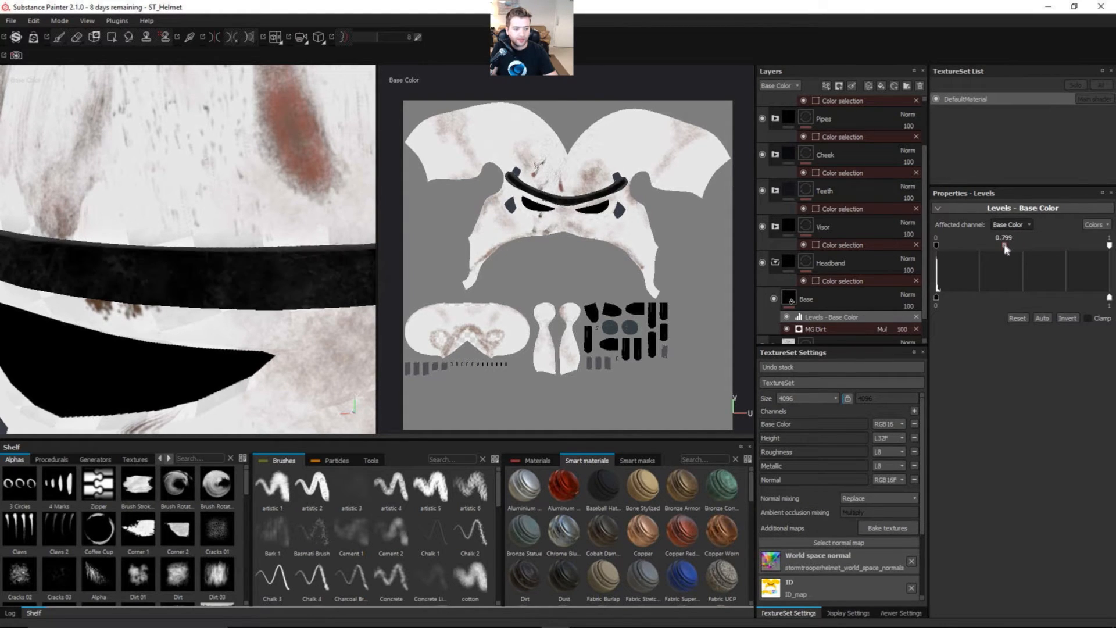
alt+drag(290, 283, 139, 318)
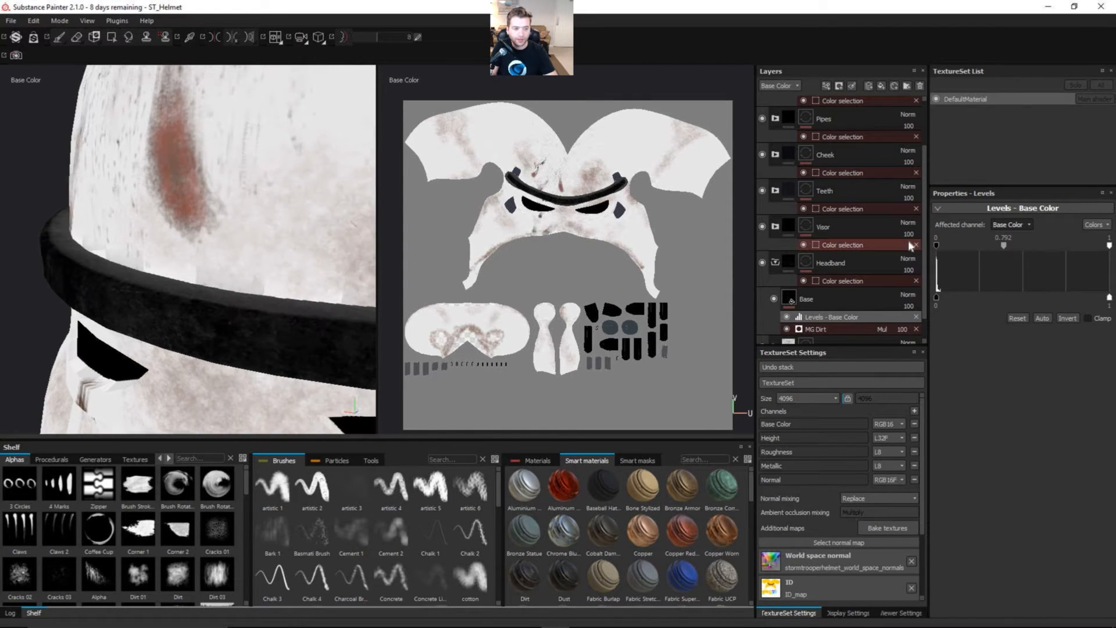
alt+drag(302, 307, 229, 298)
key(c)
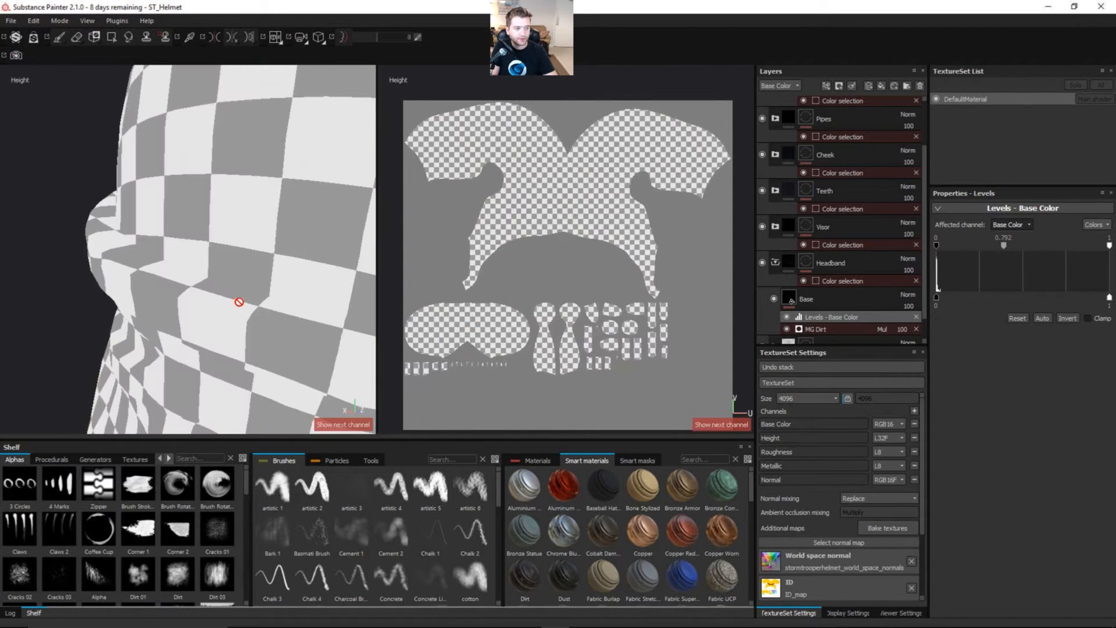
key(m)
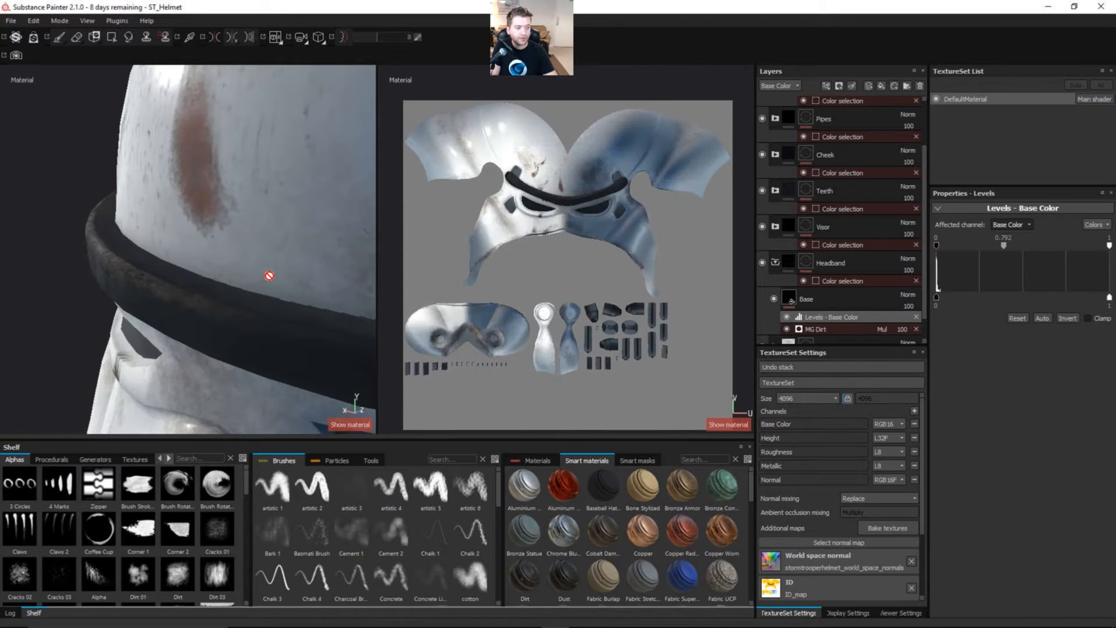
Step: Inspect the headband from the side and front of the helmet, and save the project
alt+drag(269, 276, 223, 356)
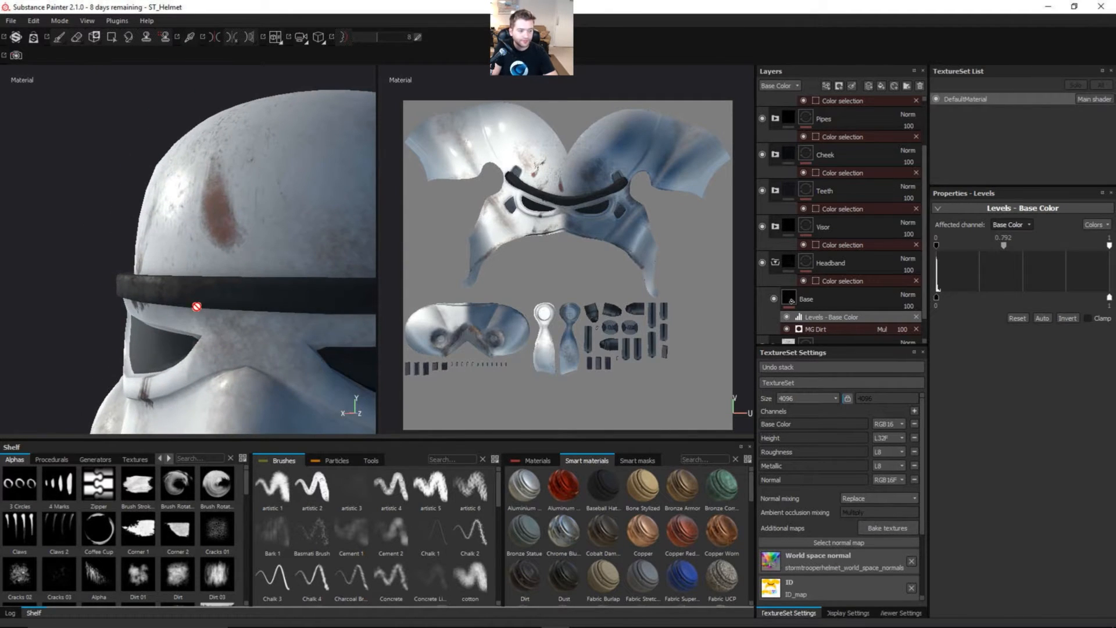
alt+drag(196, 306, 183, 259)
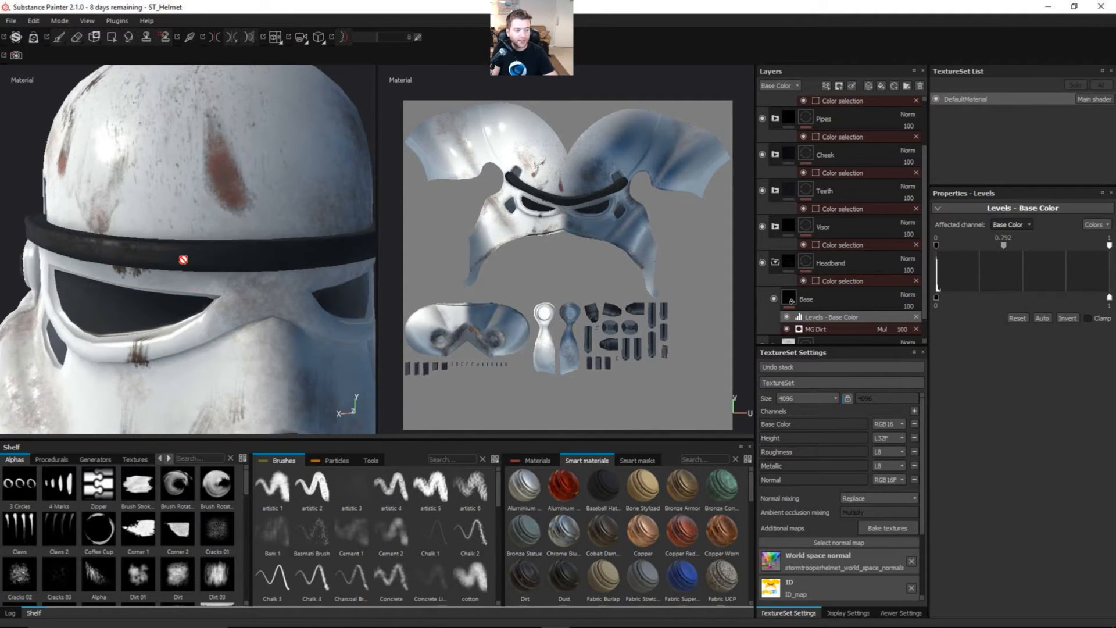
key(ctrl+s)
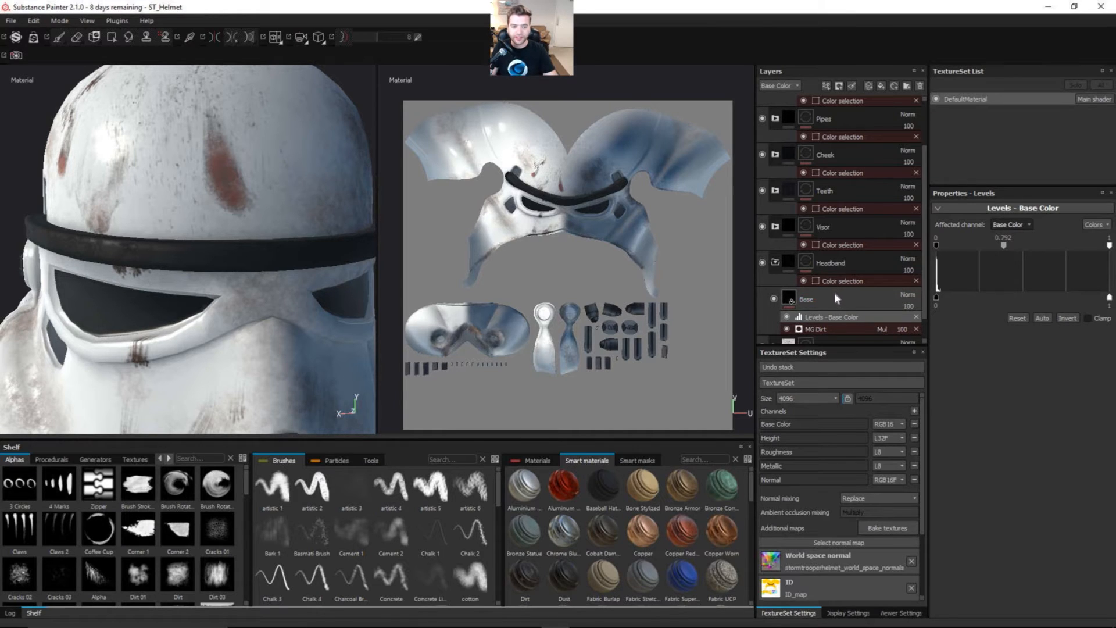
Step: Collapse the Headband folder and review how the layers inside StormTrooperWhite's WhitePlastic folder are organized
click(775, 265)
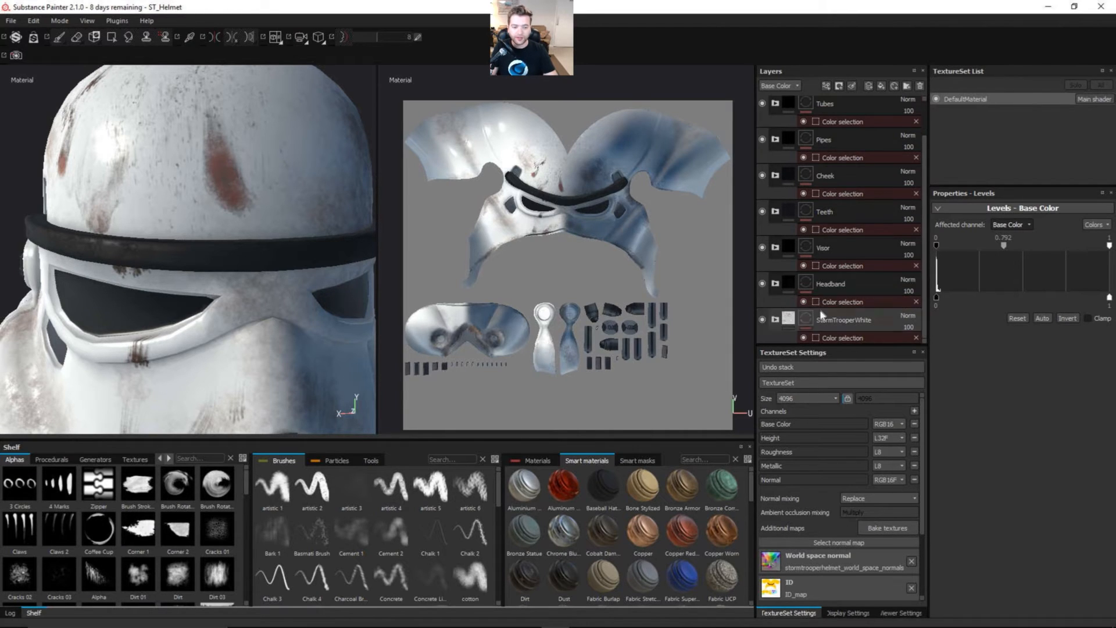
click(775, 319)
drag(923, 217, 921, 290)
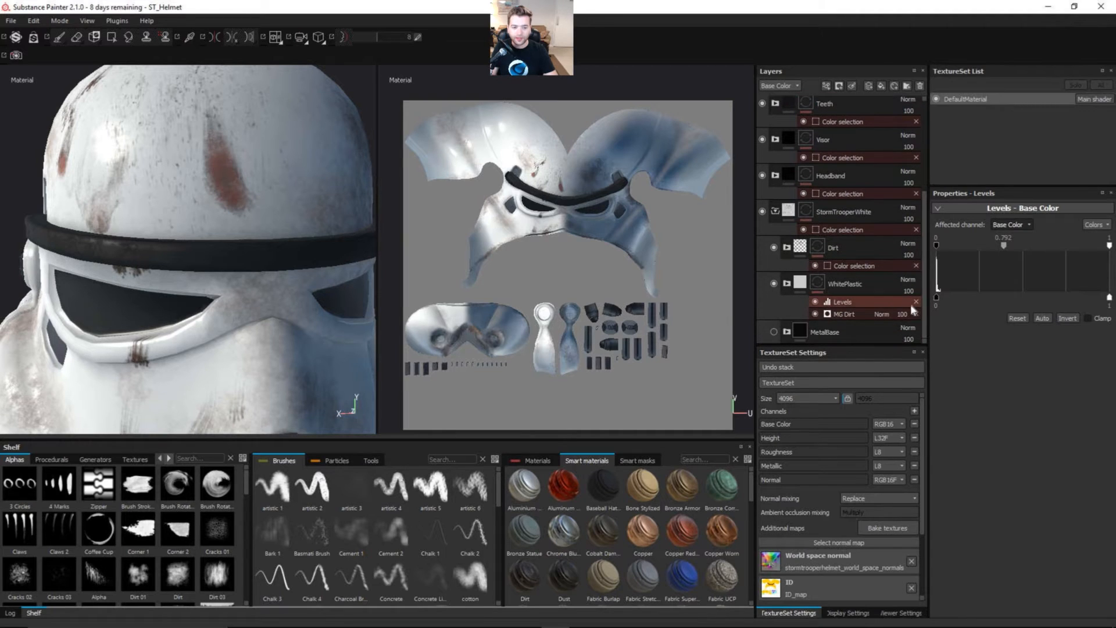
click(787, 283)
drag(925, 229, 924, 291)
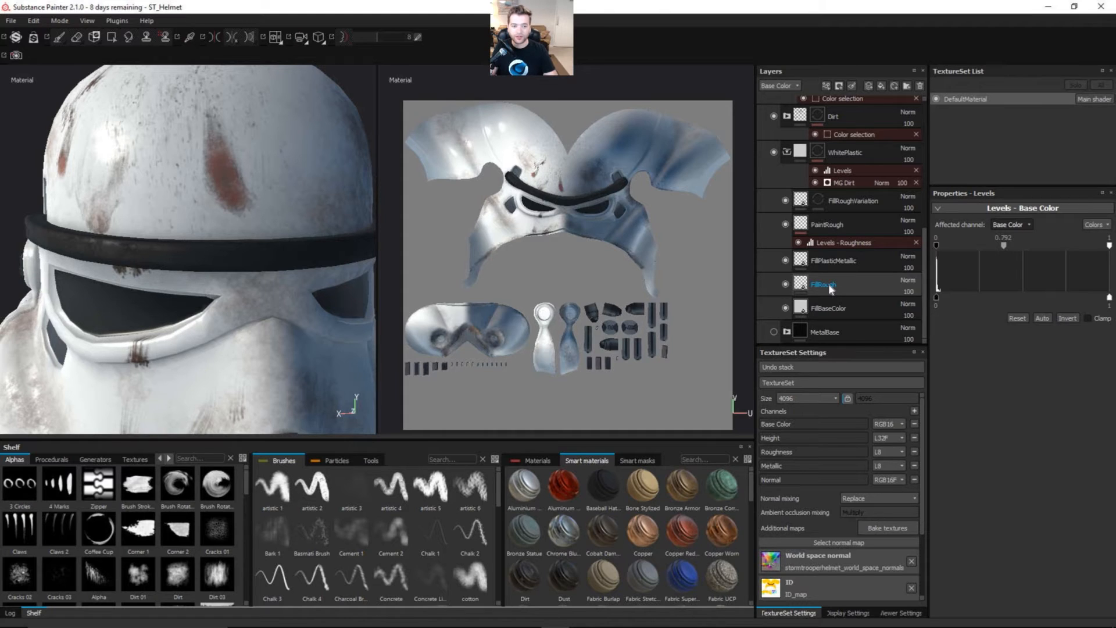
click(787, 152)
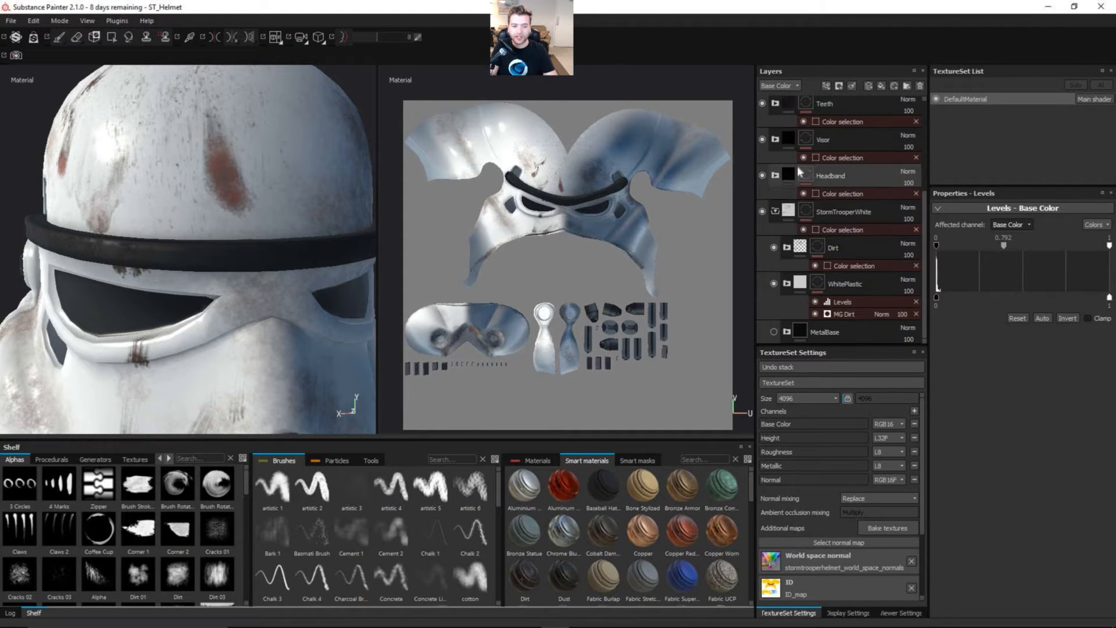
click(787, 284)
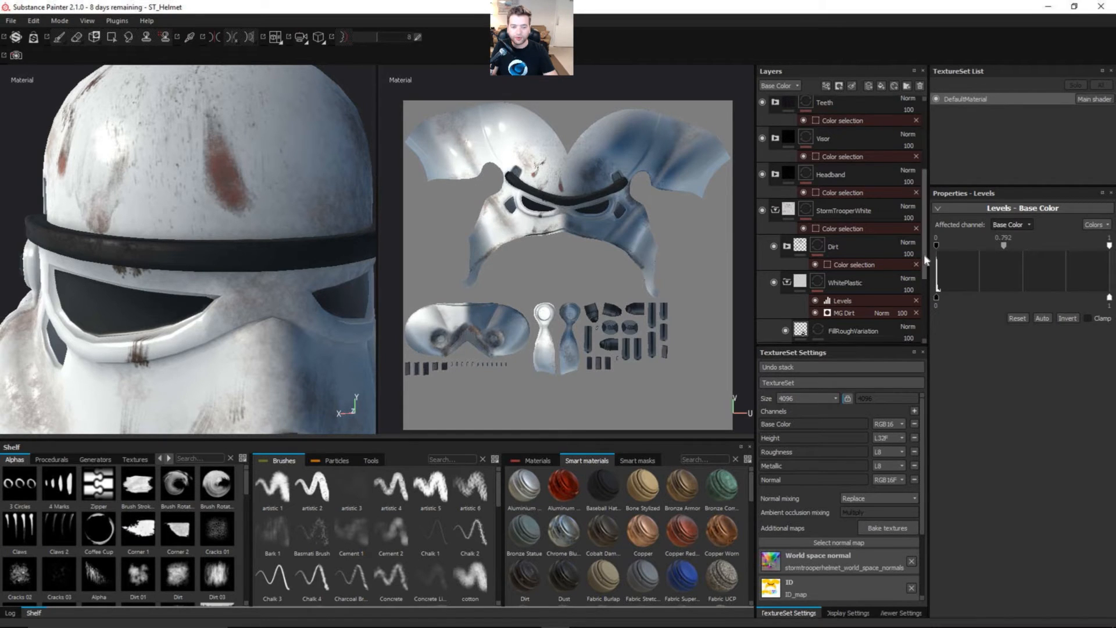
scroll(923, 273, down, 2)
scroll(923, 281, down, 2)
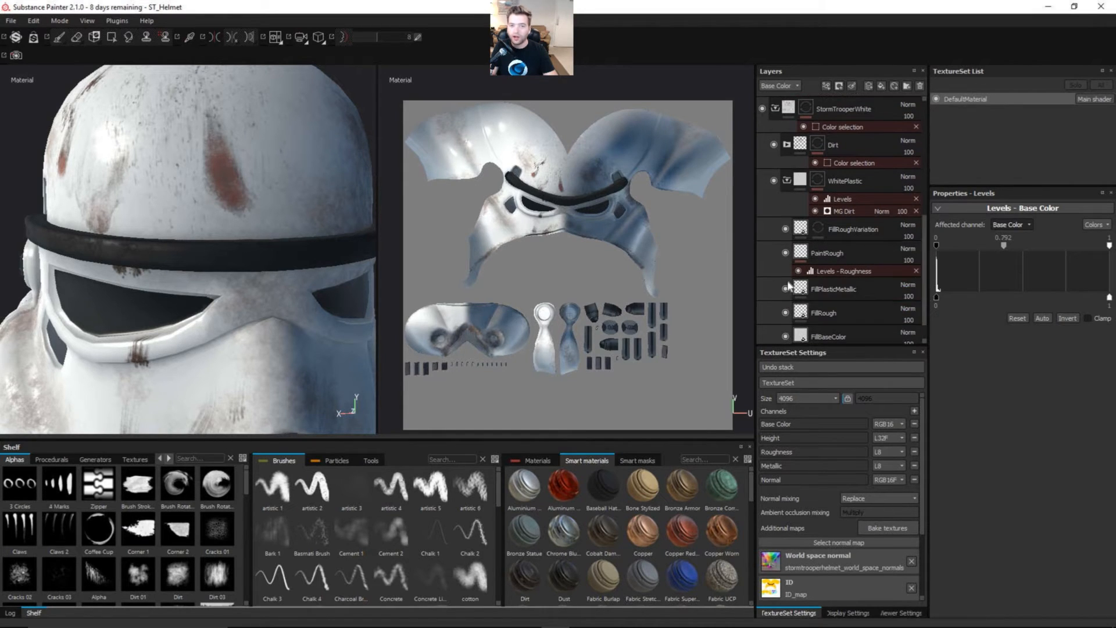
scroll(922, 224, down, 1)
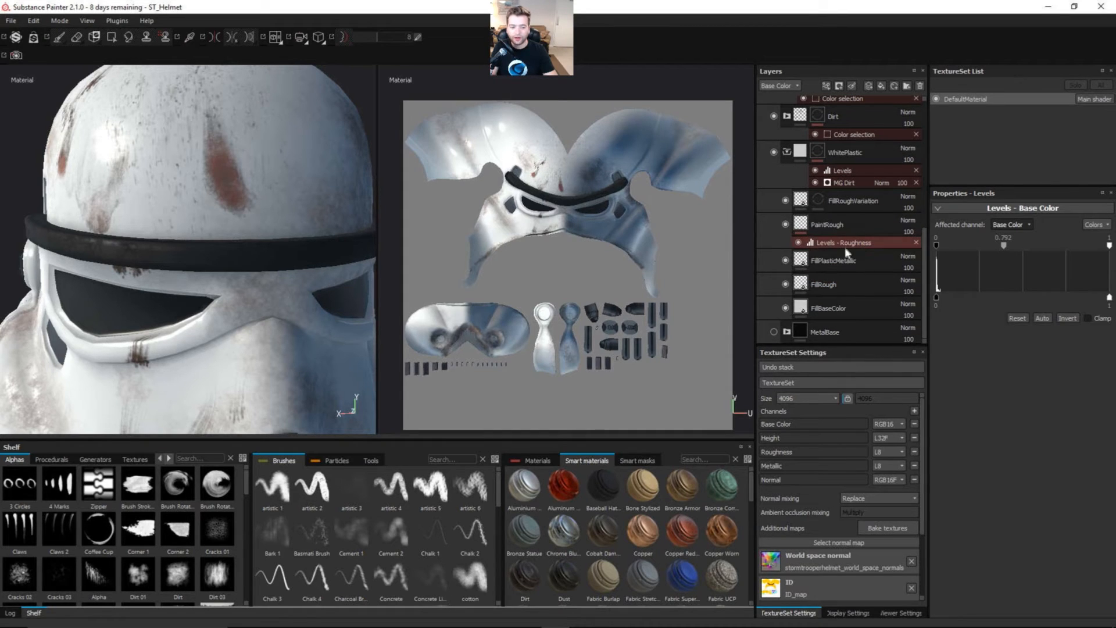
click(786, 152)
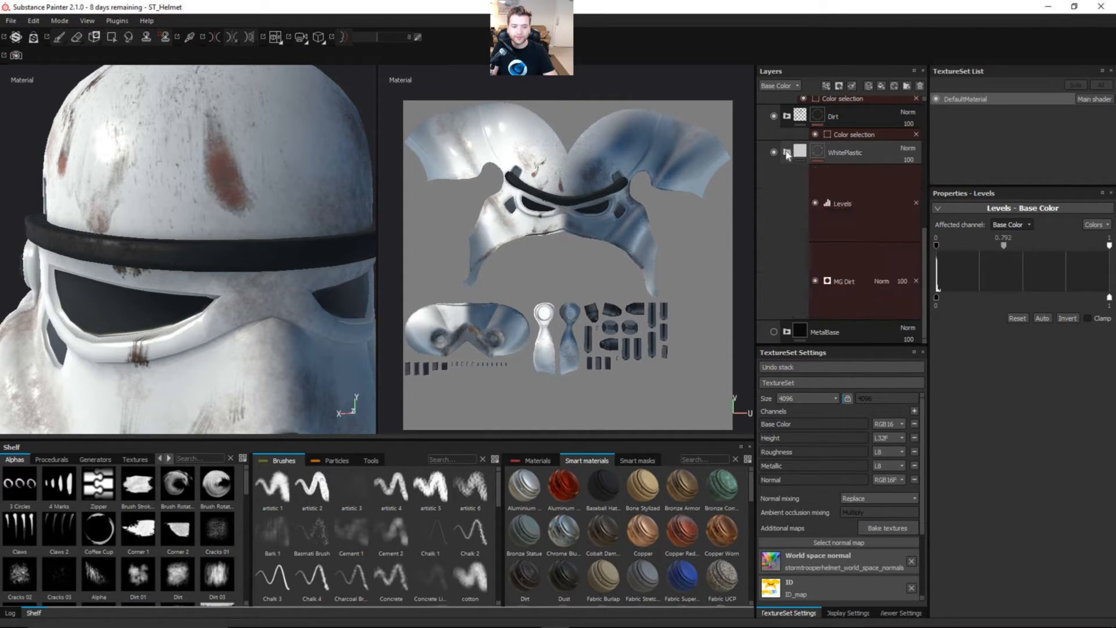
click(775, 212)
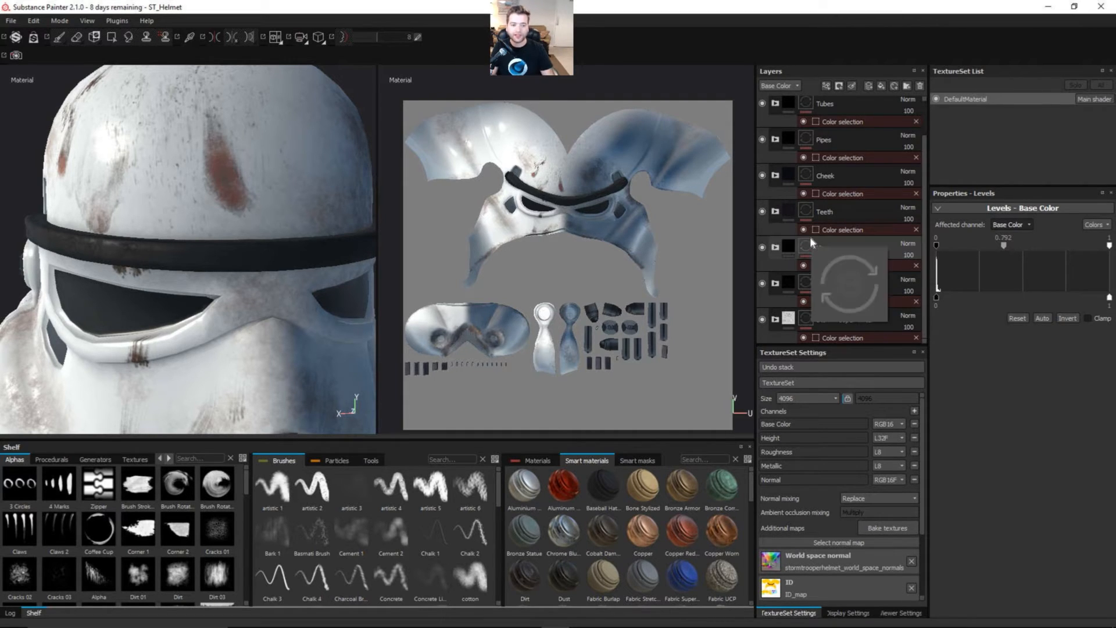
Step: Check the fill settings of the Base layer in the Headband folder, and collapse the folder
click(776, 284)
click(832, 324)
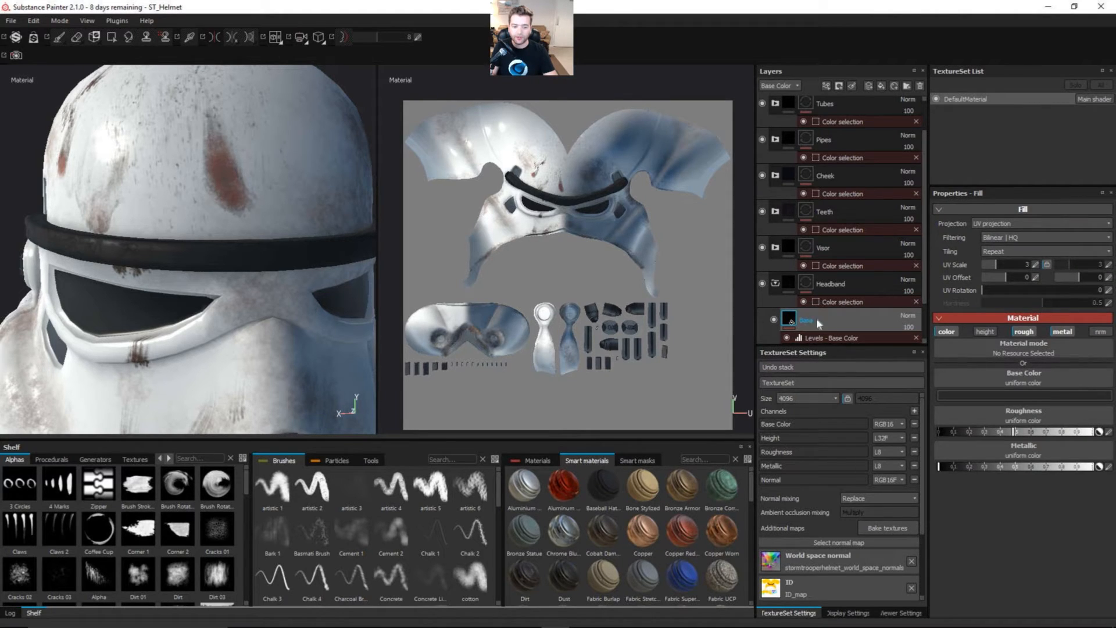
click(776, 284)
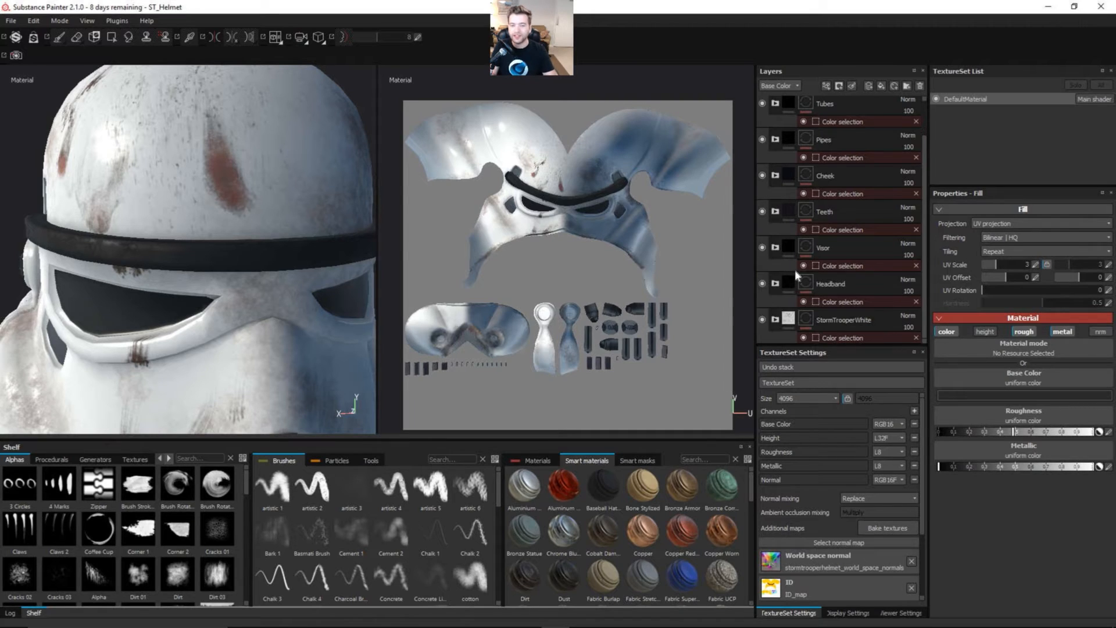
Step: Rename the BaseColor fill layer in the Visor folder as VisorBase
click(775, 248)
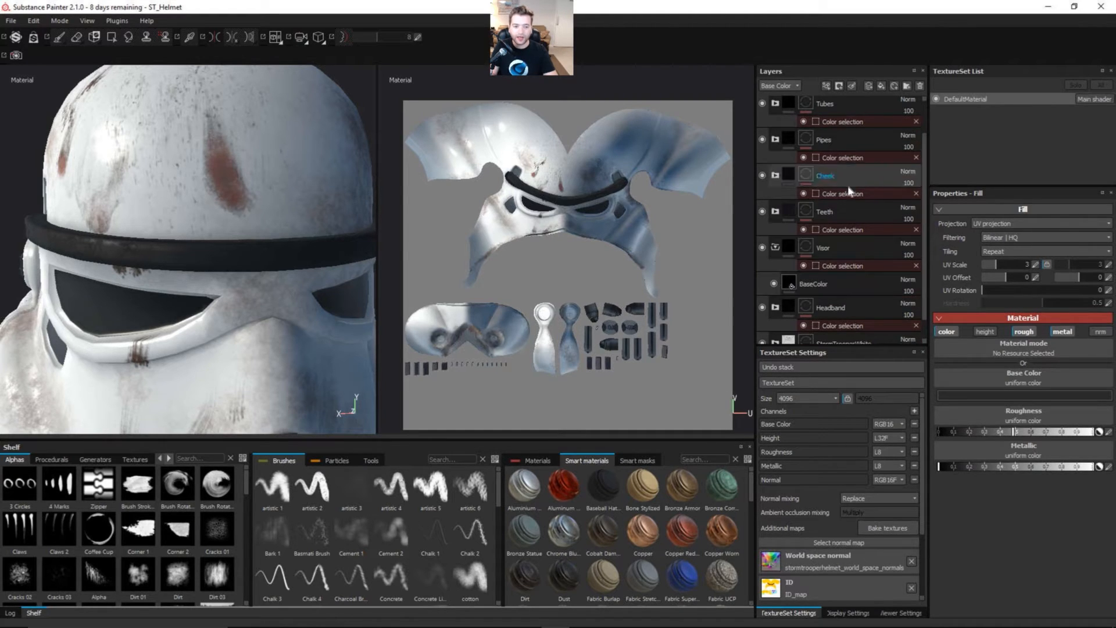
click(832, 283)
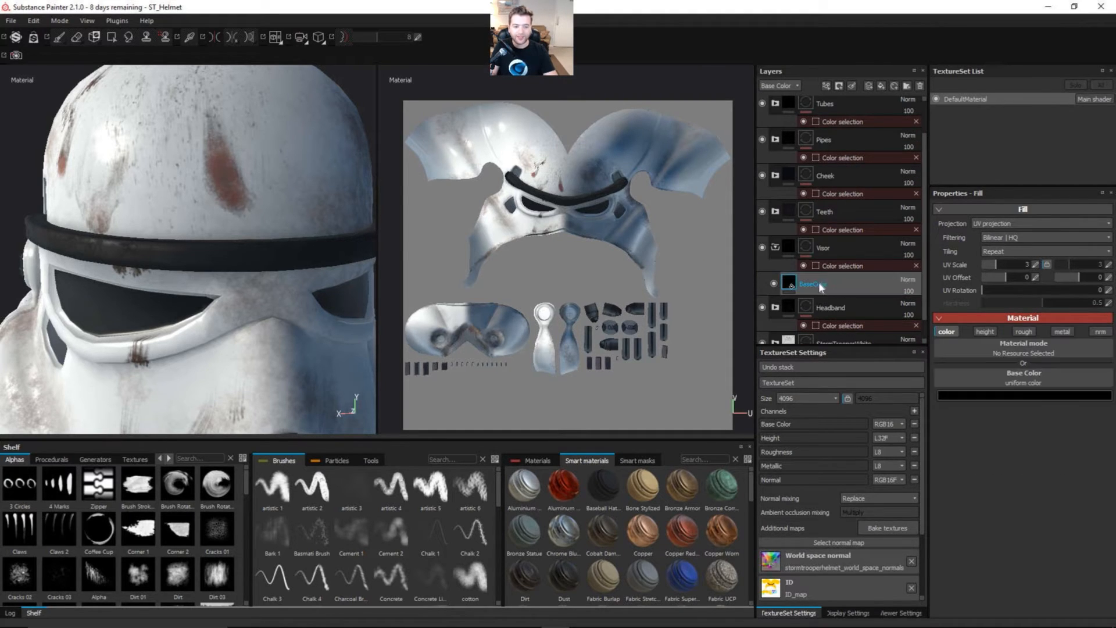
double_click(819, 283)
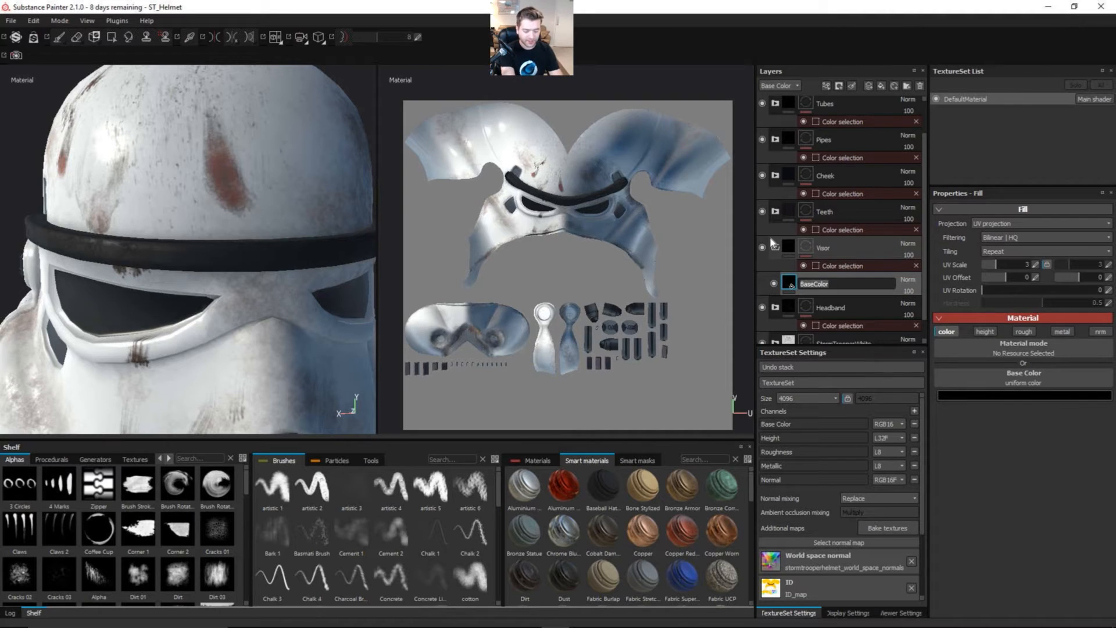
text(VisorBase)
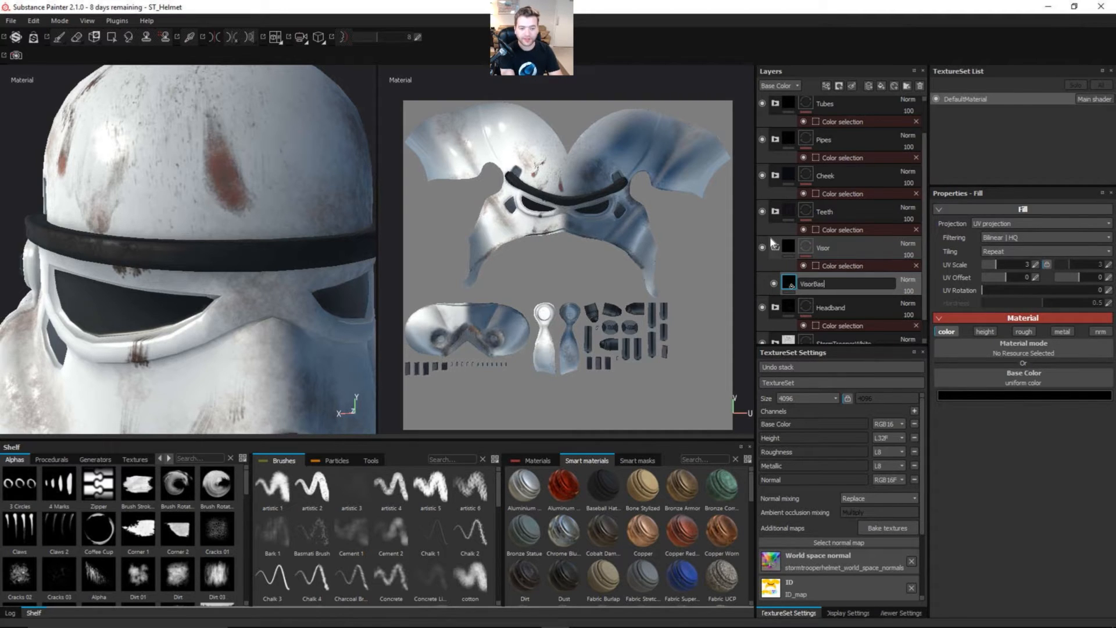
key(Return)
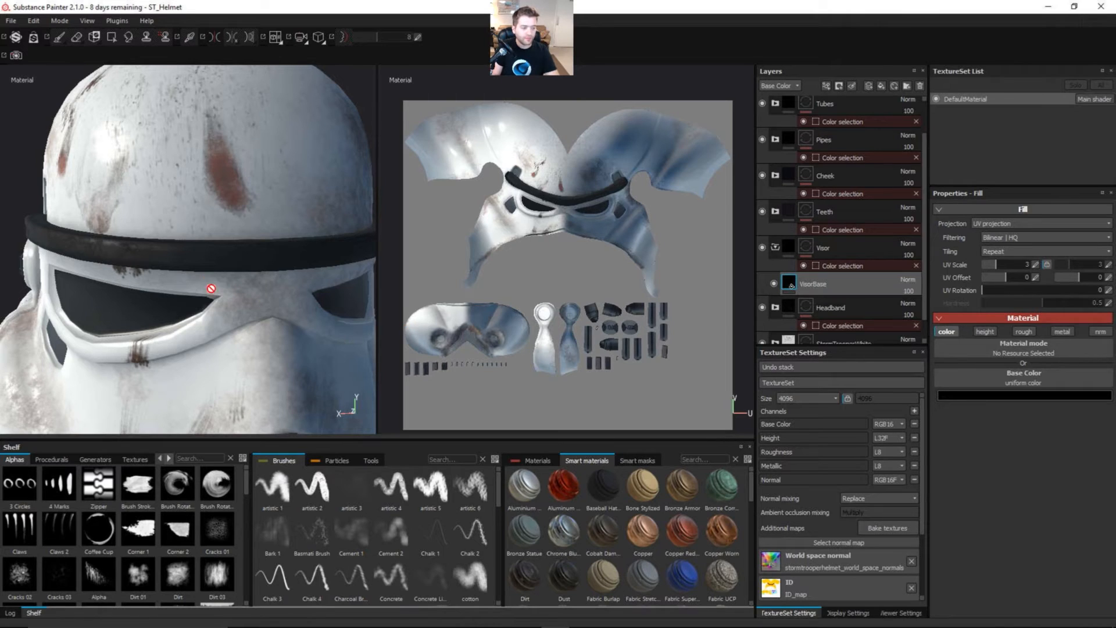
Step: Enable the roughness and metallic channels on the VisorBase fill and lower its roughness to nearly 0 for a glossy visor
alt+middle_drag(209, 320, 215, 279)
alt+drag(209, 279, 290, 272)
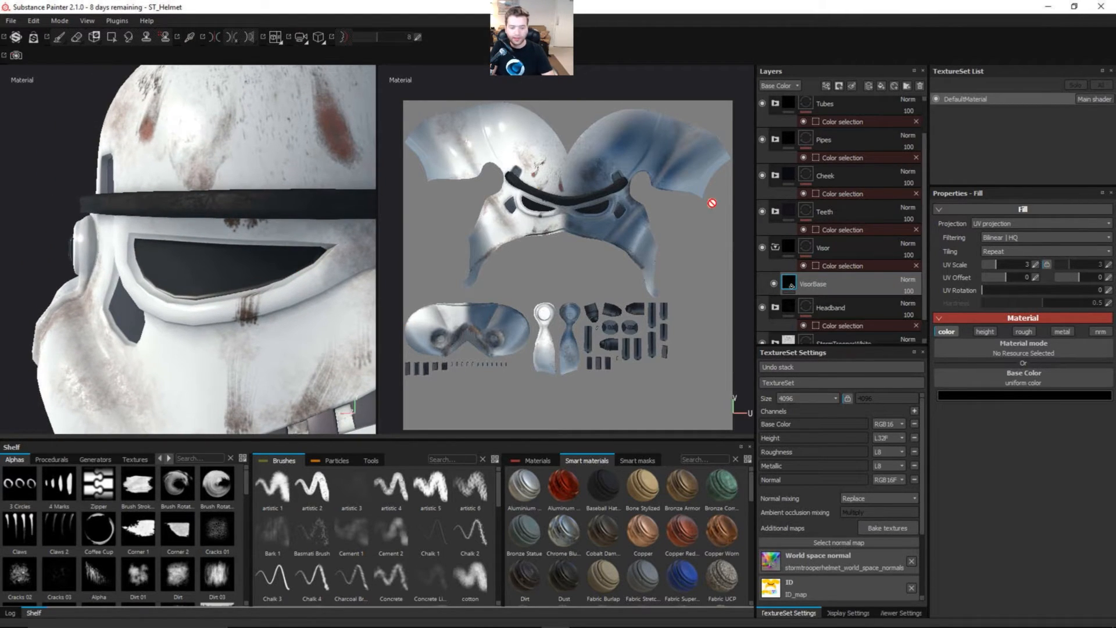
click(1024, 331)
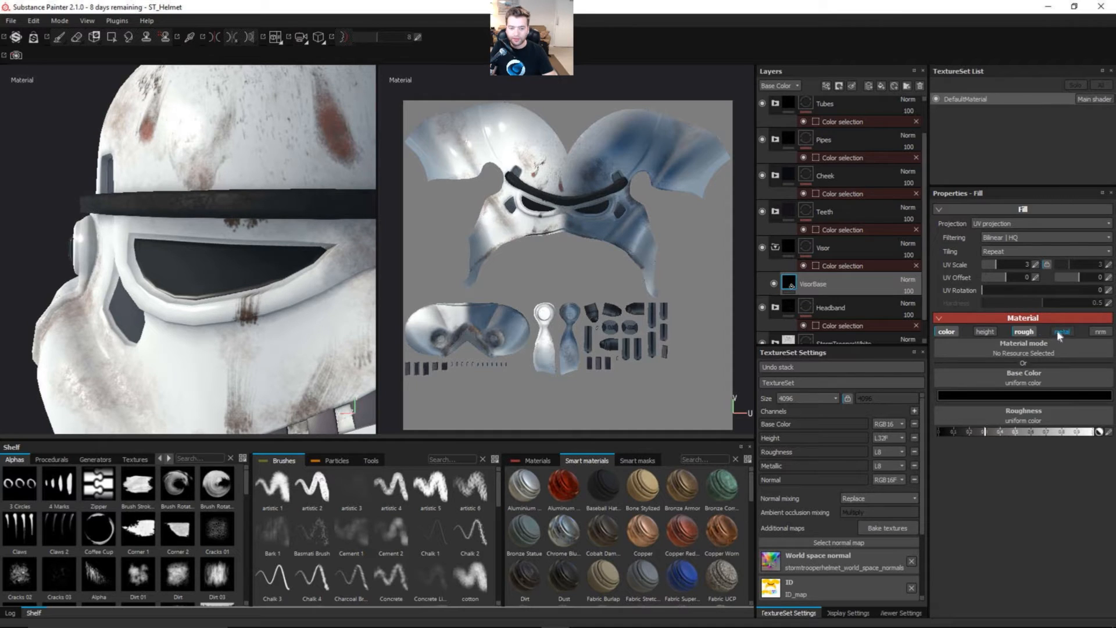
click(1060, 333)
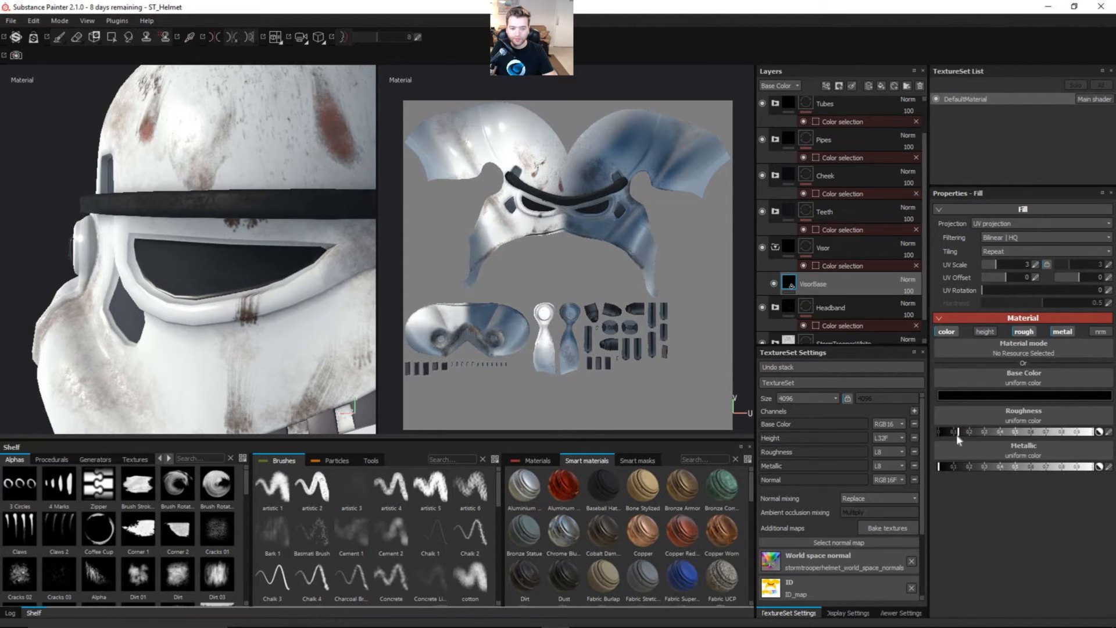
drag(956, 435, 952, 437)
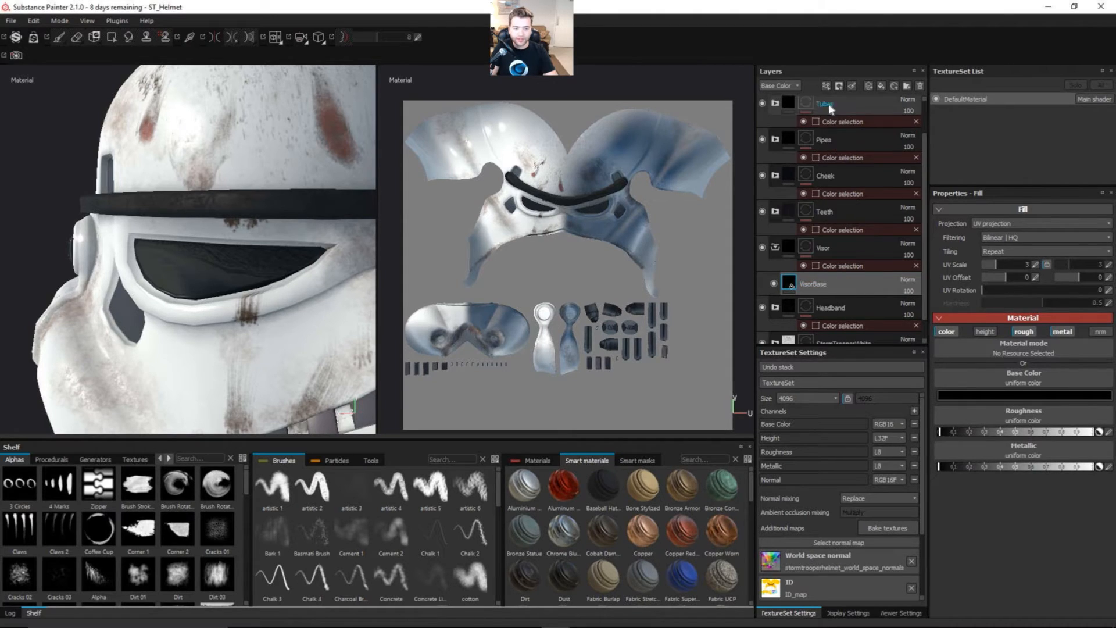
Step: Add a generator to the VisorBase fill that affects only the color and roughness channels
click(826, 86)
click(846, 98)
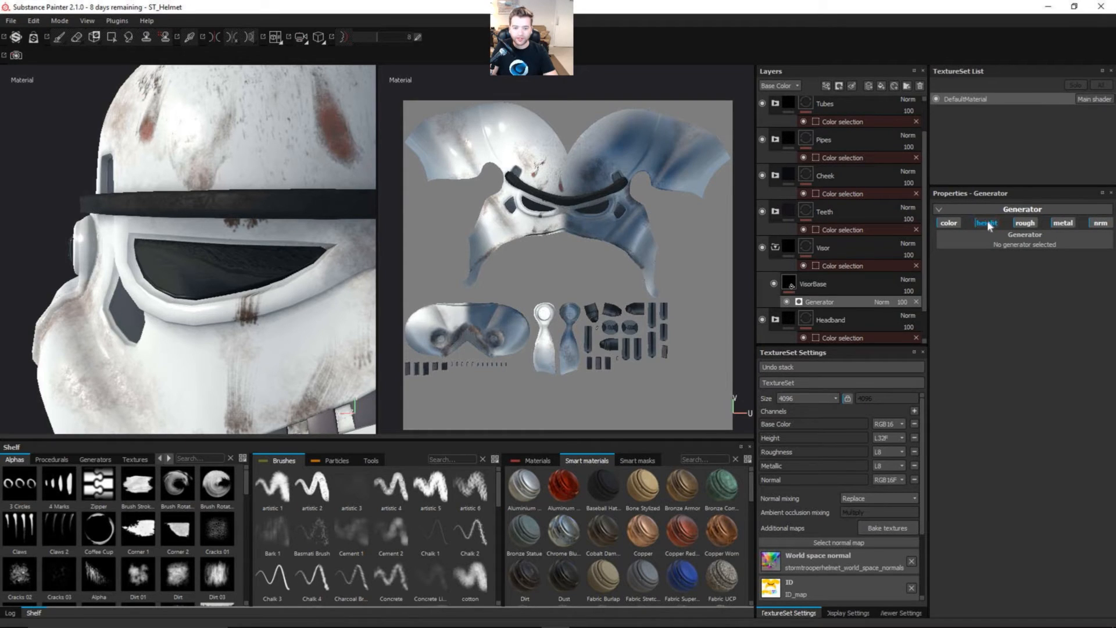
click(1064, 223)
click(1100, 223)
click(1020, 221)
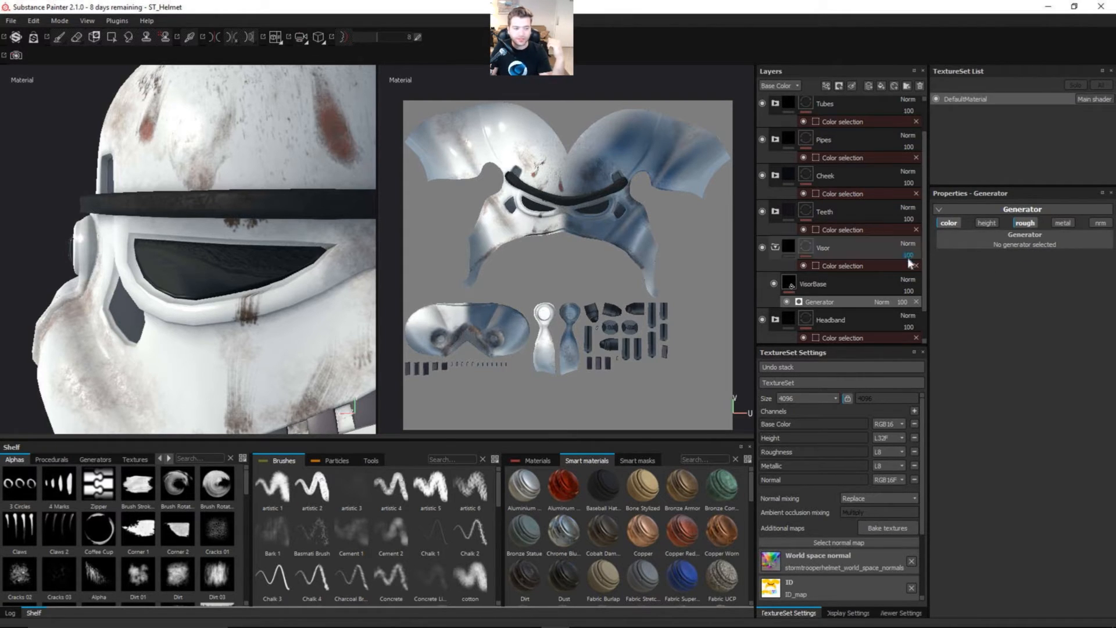
Step: Use MG Dripping Rust as the generator on VisorBase and inspect its effect on the visor glass
click(989, 243)
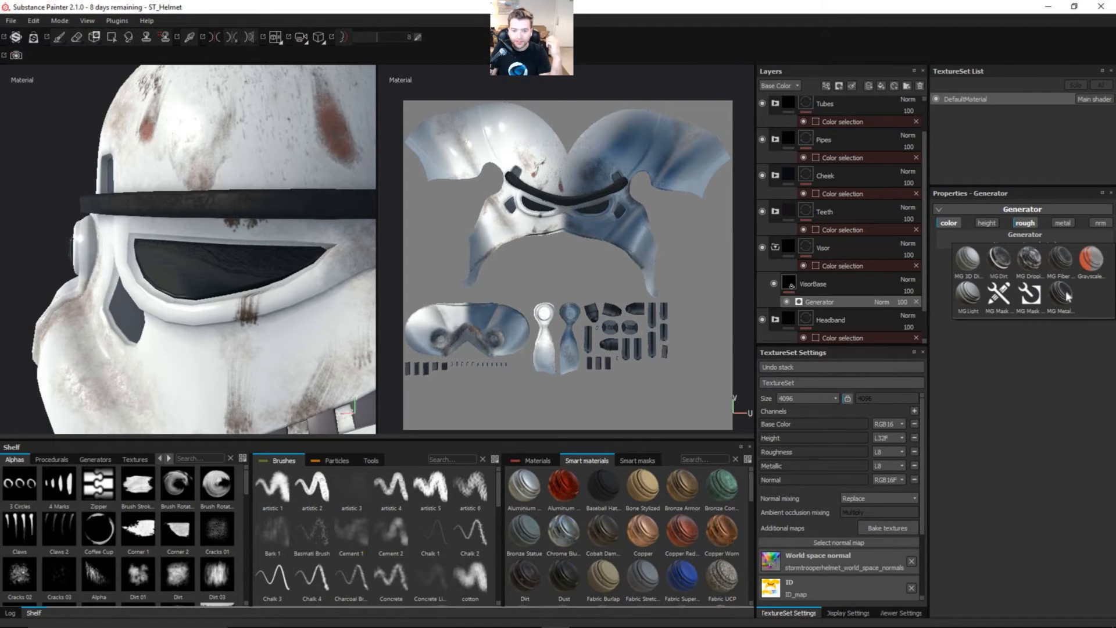
mouse_move(1034, 261)
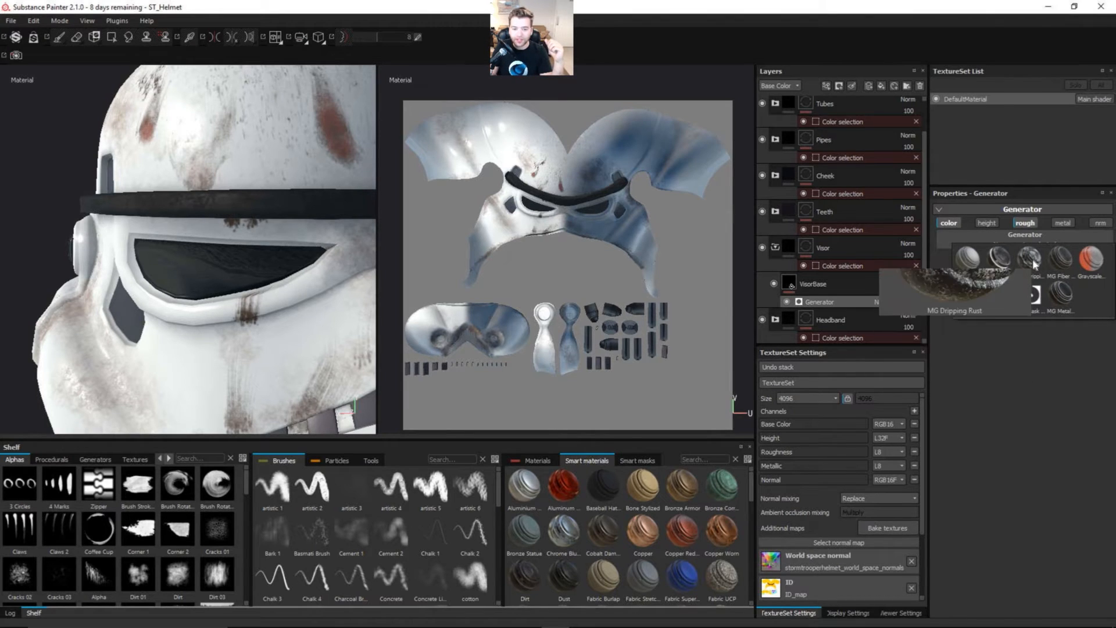
click(1033, 263)
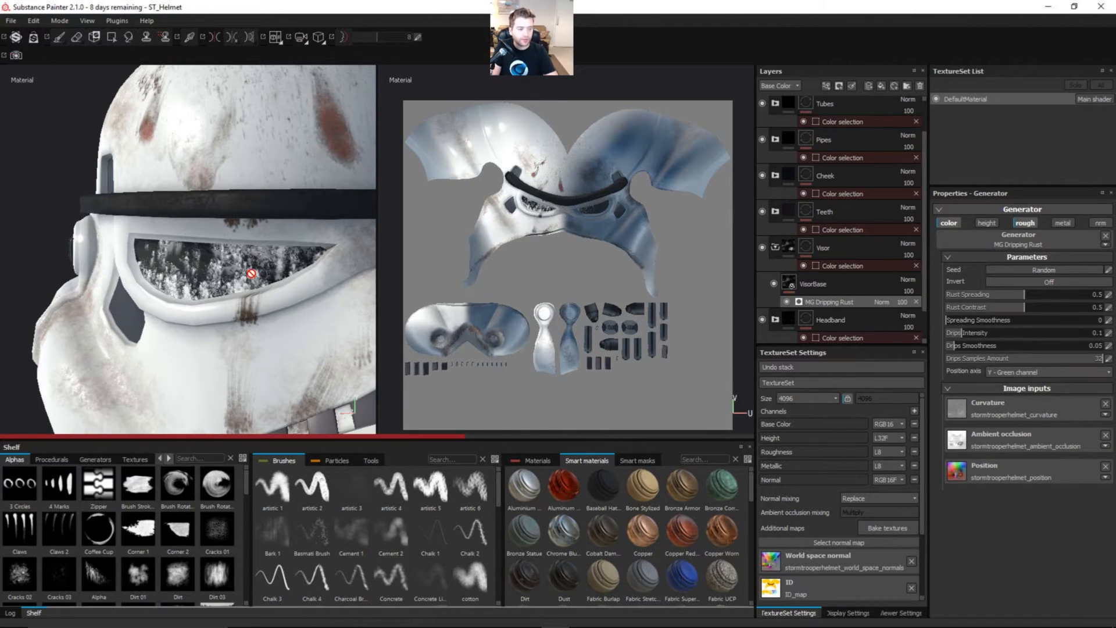
scroll(221, 264, up, 5)
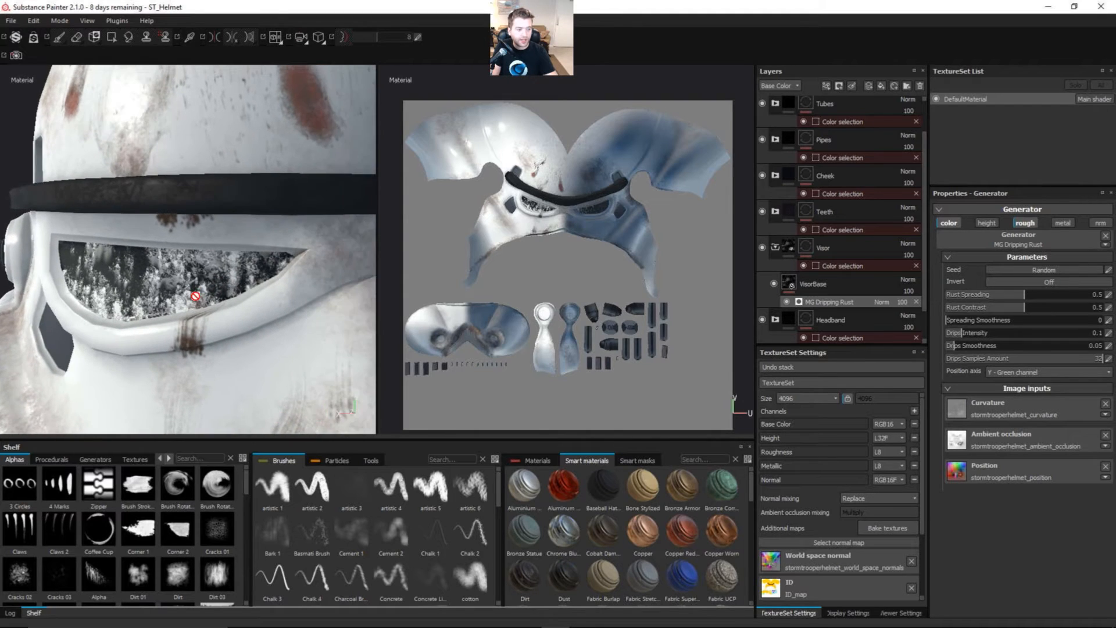
alt+middle_drag(167, 303, 229, 279)
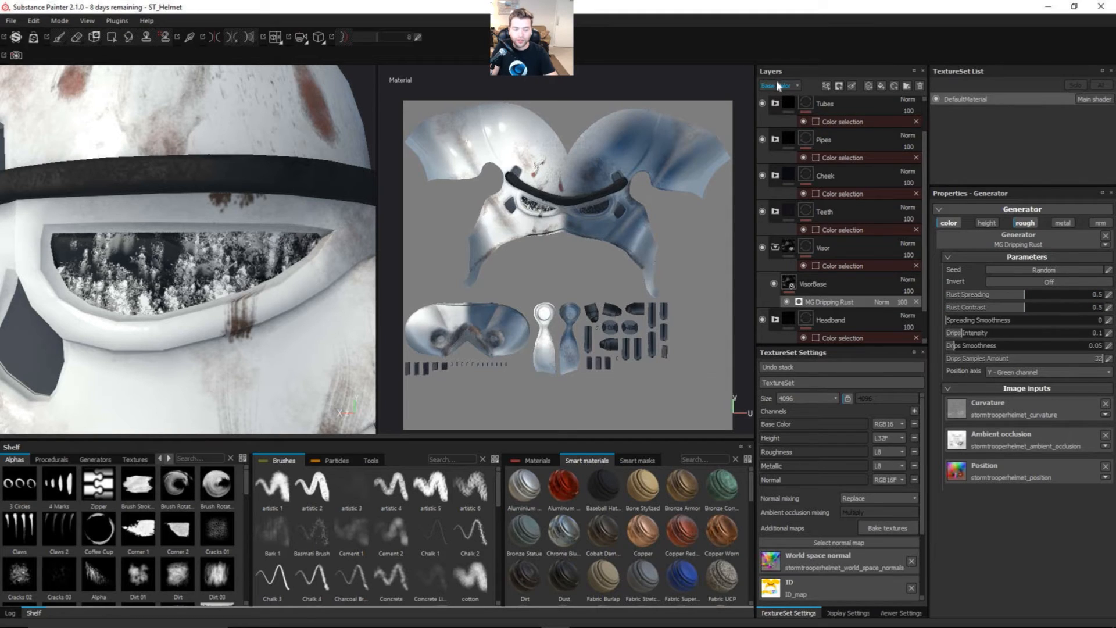
Step: Blend MG Dripping Rust with Multiply in base color and Linear dodge (Add) in roughness
click(859, 294)
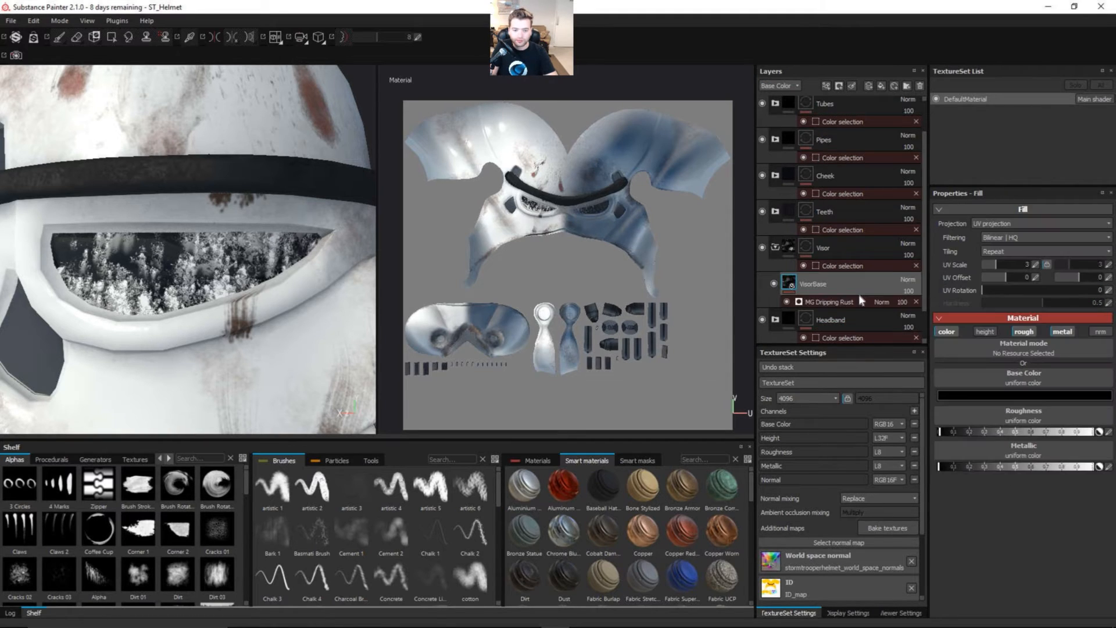
click(858, 301)
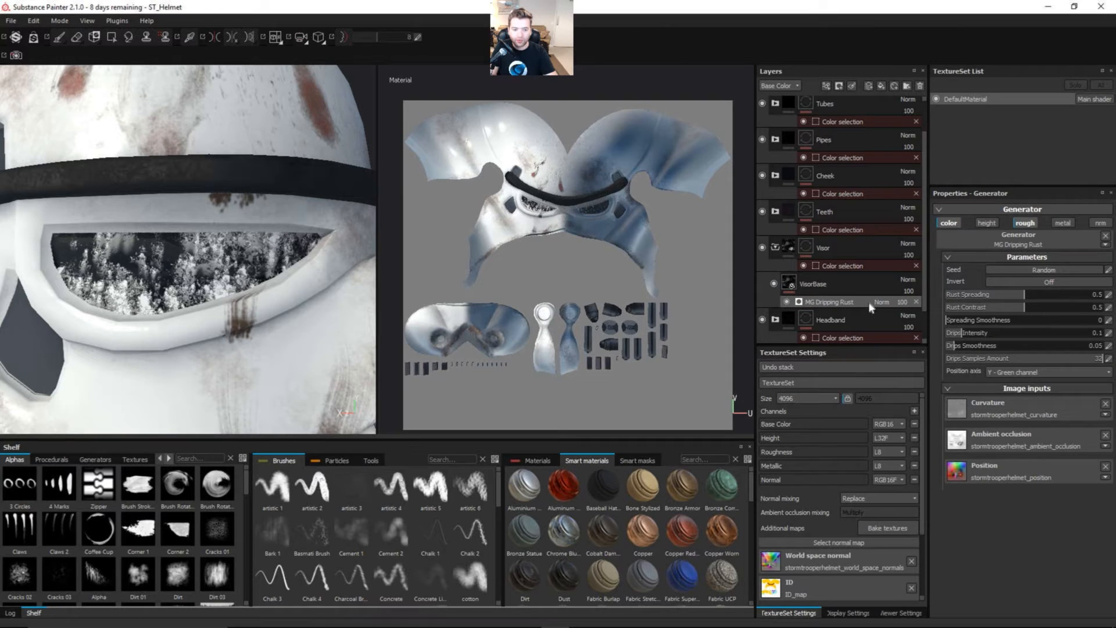
click(881, 303)
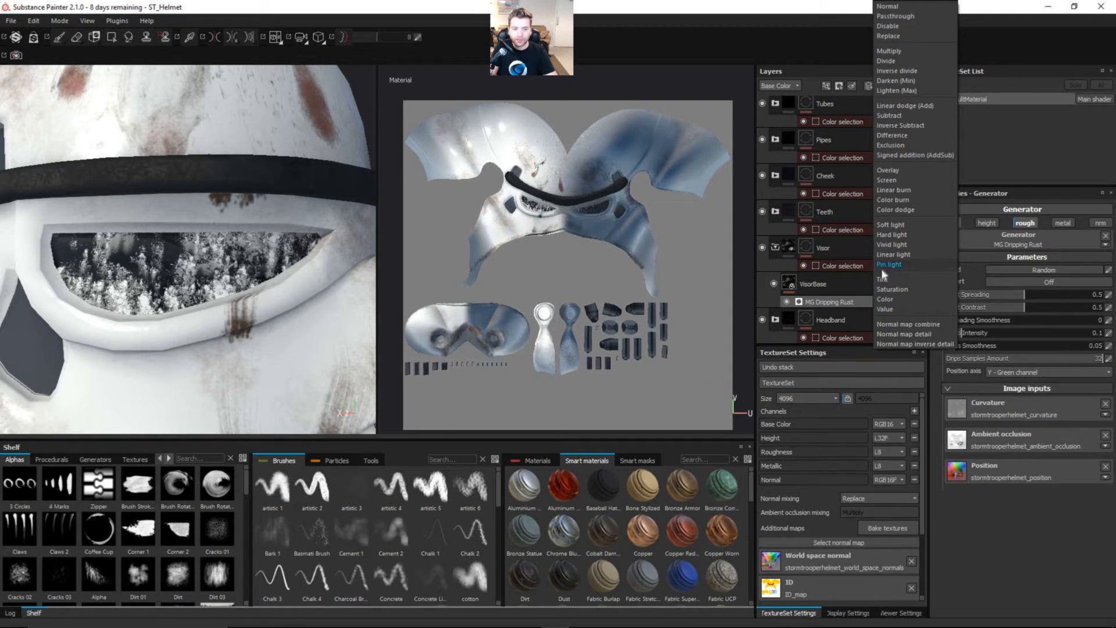
click(908, 50)
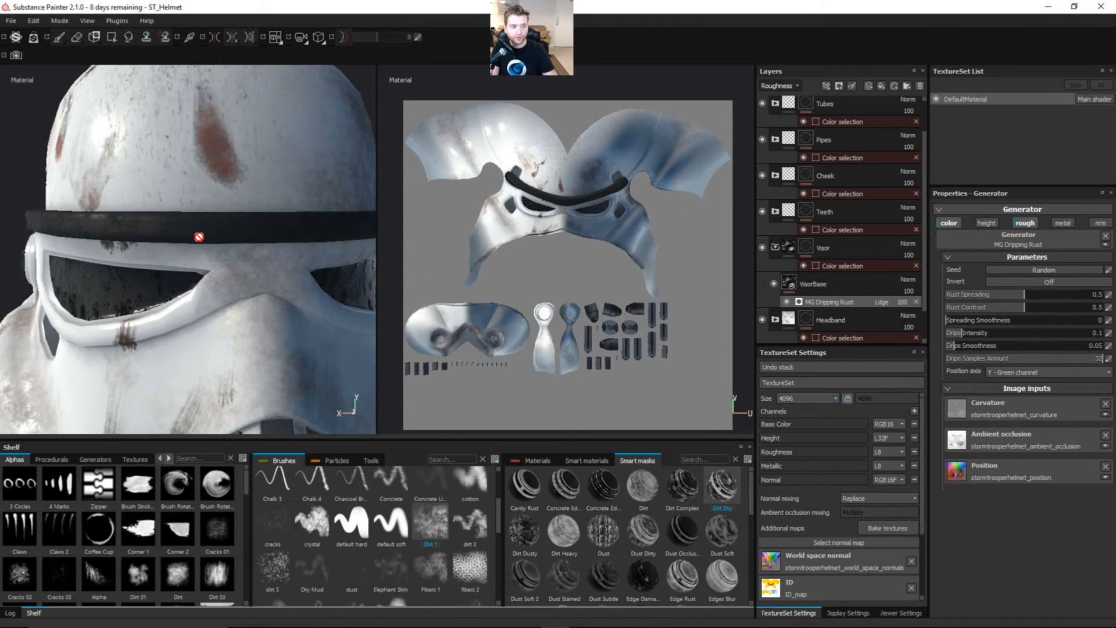
Step: Turn on symmetry and add a paint effect above MG Dripping Rust on VisorBase
click(216, 36)
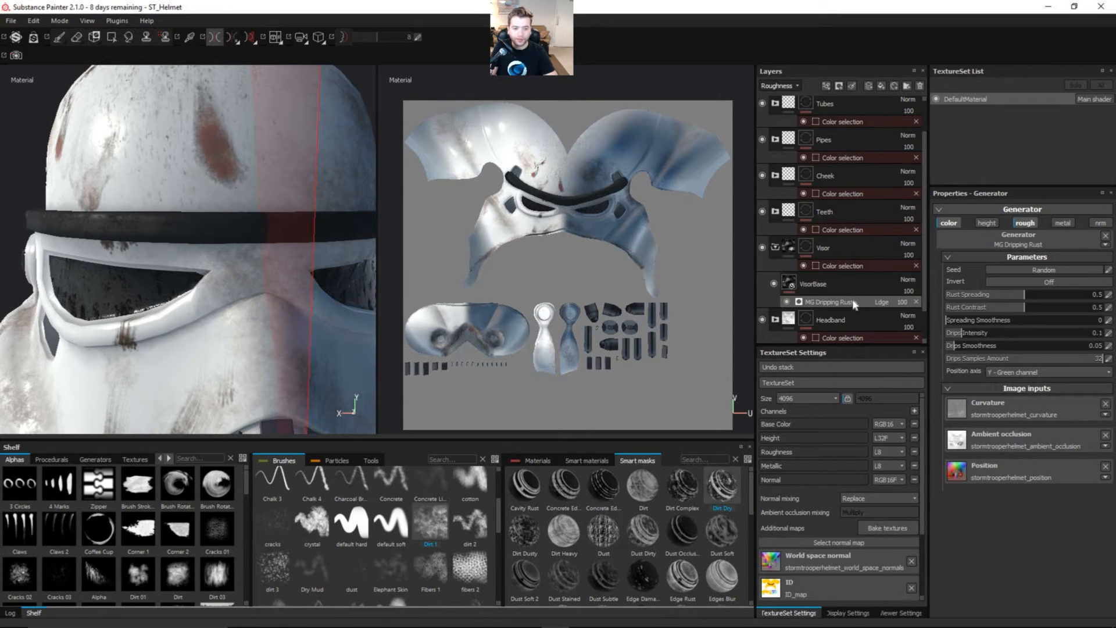
click(827, 86)
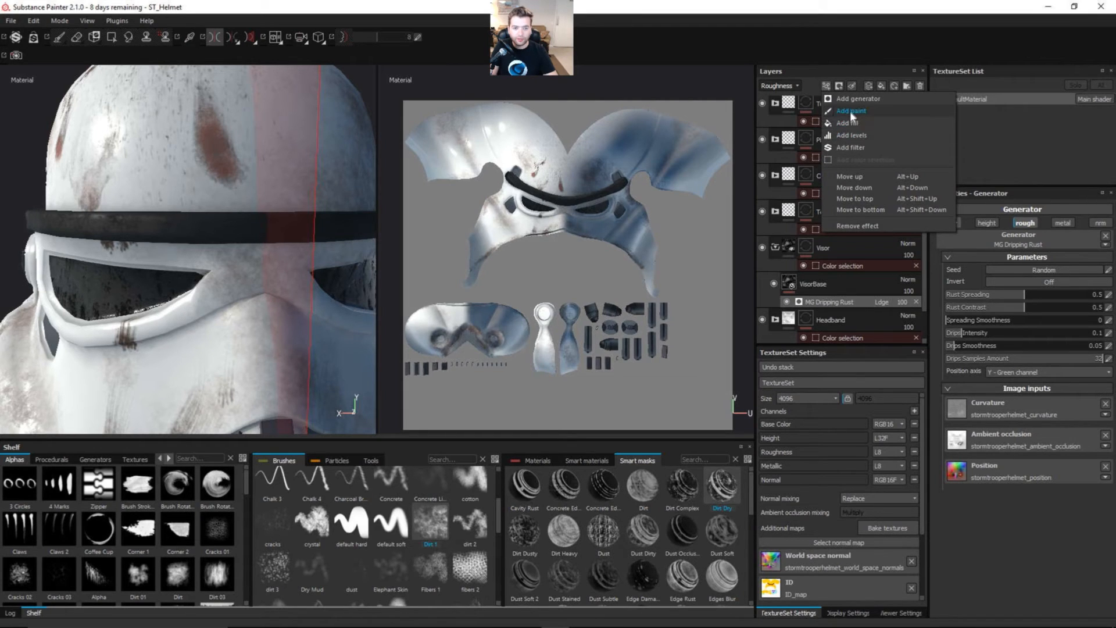
click(850, 112)
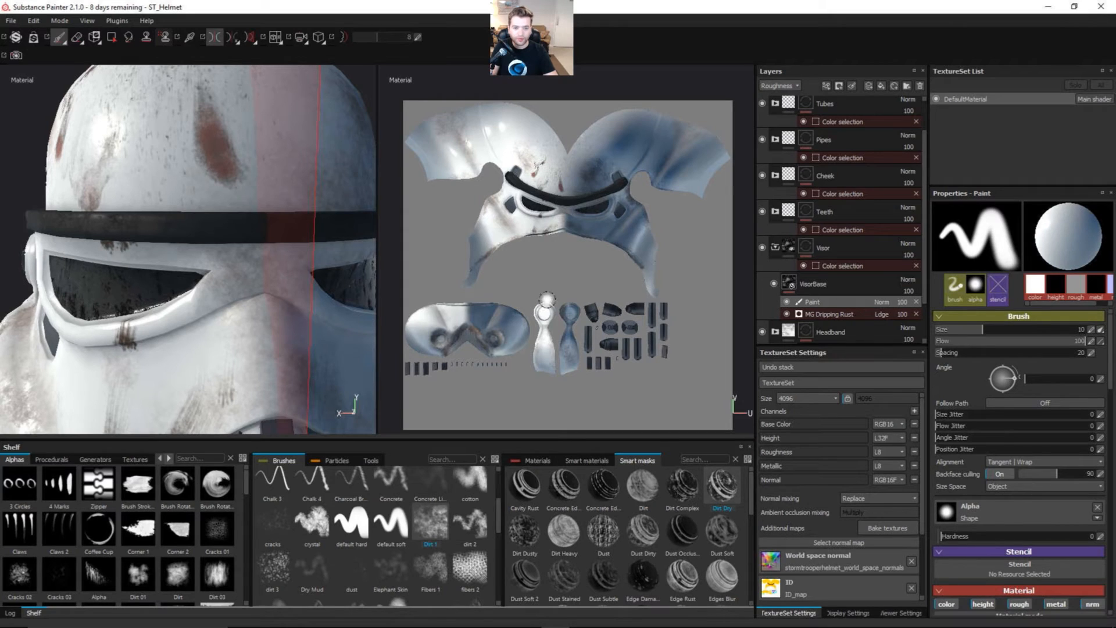
Step: Limit the paint effect's brush to the roughness channel and set its roughness to 0
alt+right_drag(156, 310, 143, 308)
alt+middle_drag(142, 308, 223, 286)
alt+drag(139, 322, 157, 293)
alt+right_drag(140, 291, 224, 284)
alt+drag(182, 291, 199, 274)
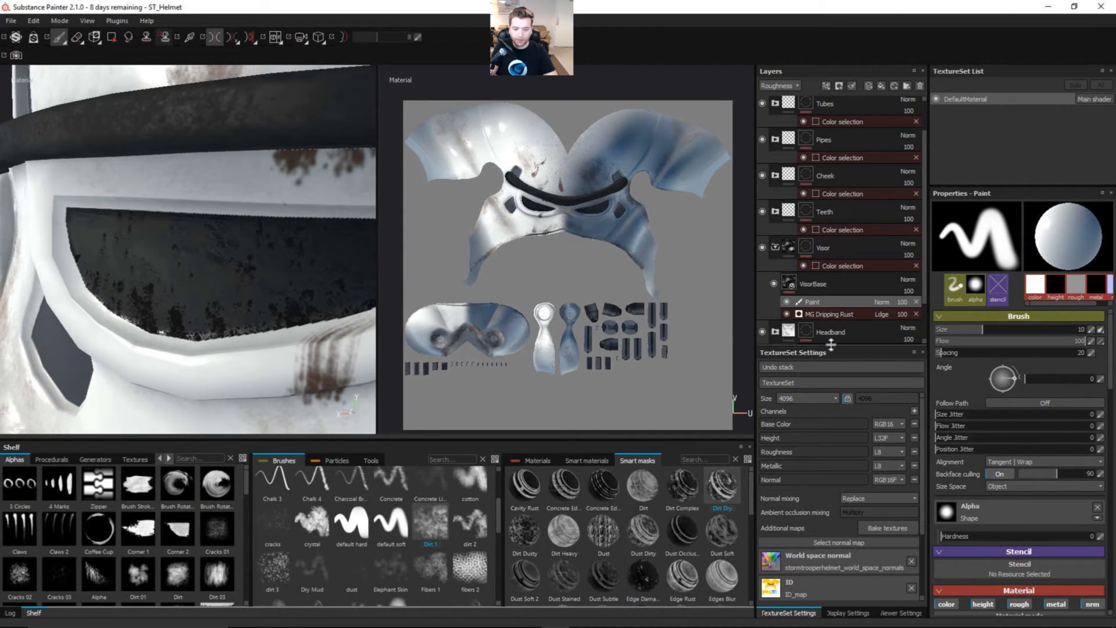
scroll(937, 352, down, 5)
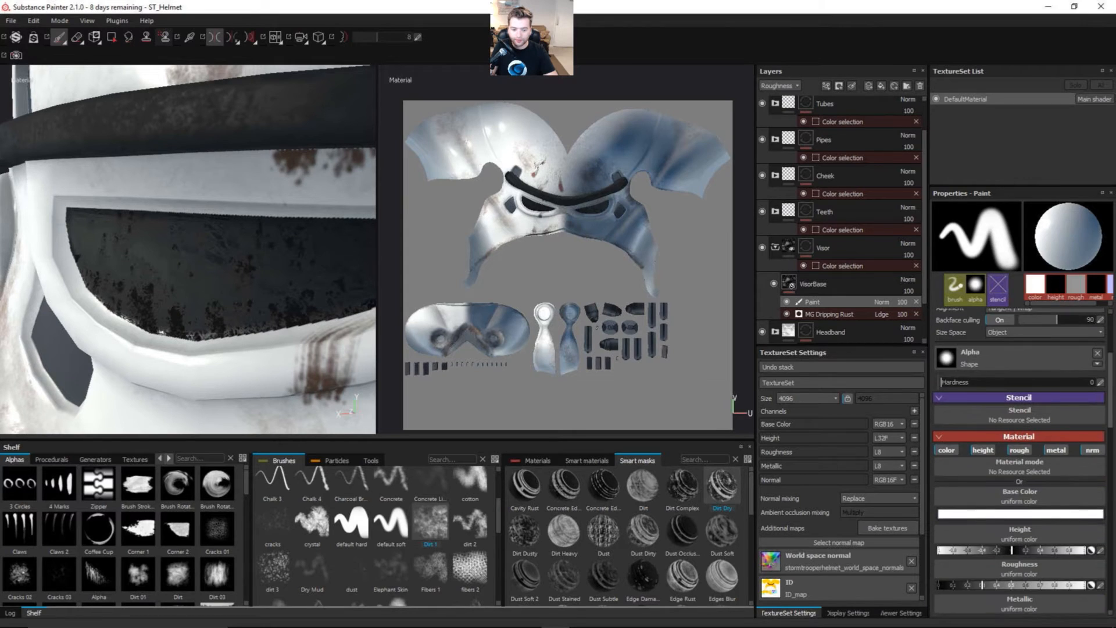
scroll(954, 403, up, 1)
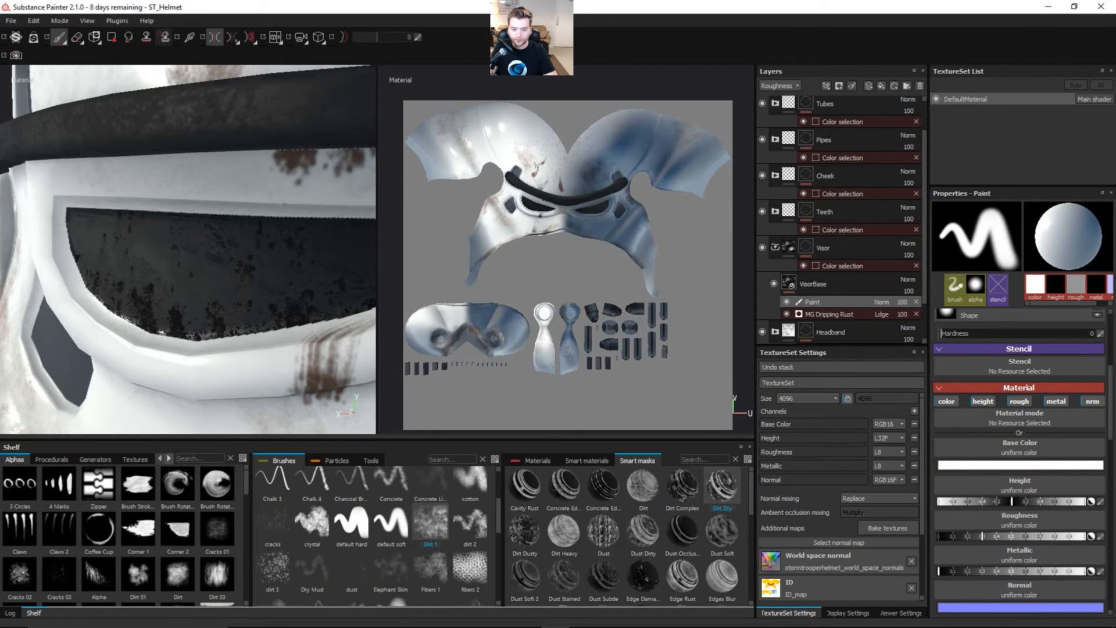
click(947, 401)
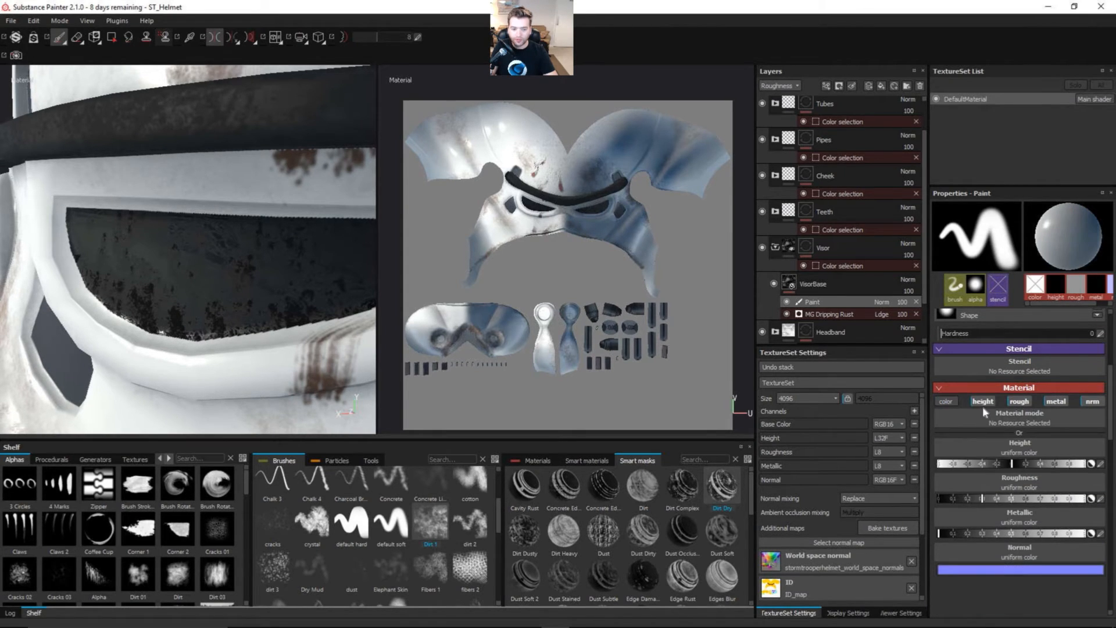
click(983, 401)
click(1055, 401)
click(1092, 401)
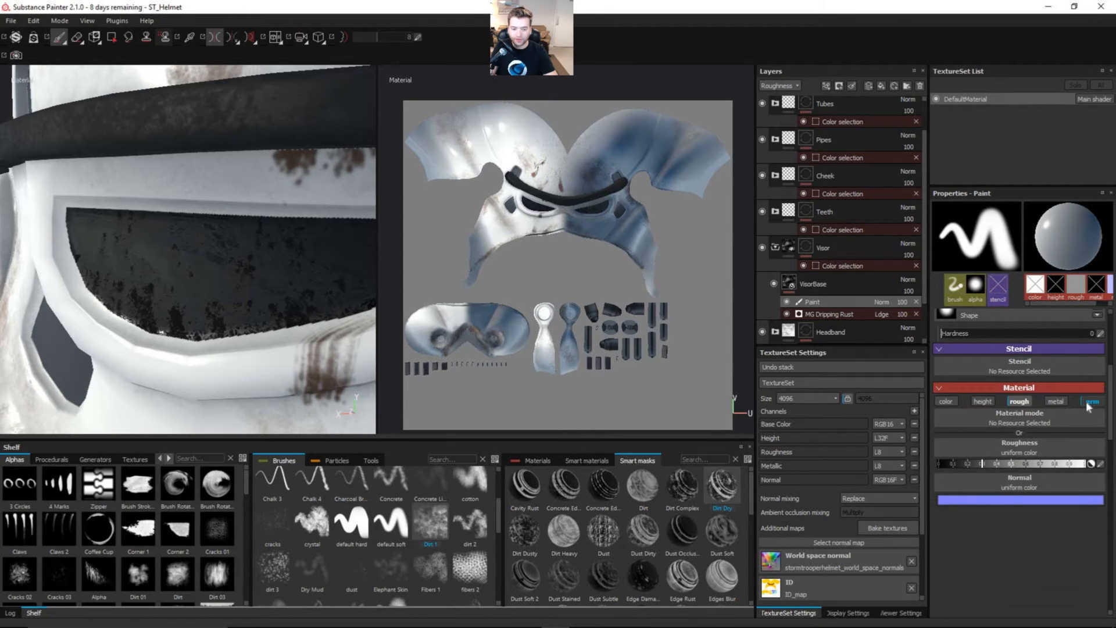
drag(981, 463, 925, 463)
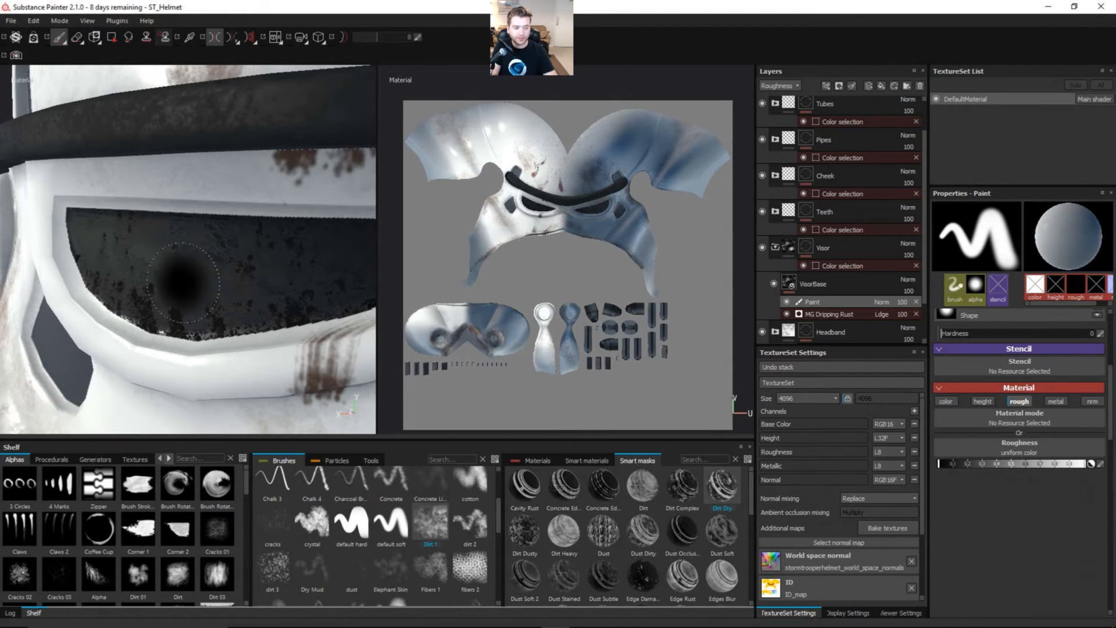
Step: Paint smooth patches over the visor glass with the Dirt 1 brush, and turn off symmetry to check the reflections
mouse_move(177, 277)
mouse_down()
mouse_move(182, 250)
mouse_move(129, 241)
mouse_move(137, 267)
mouse_move(126, 256)
mouse_up()
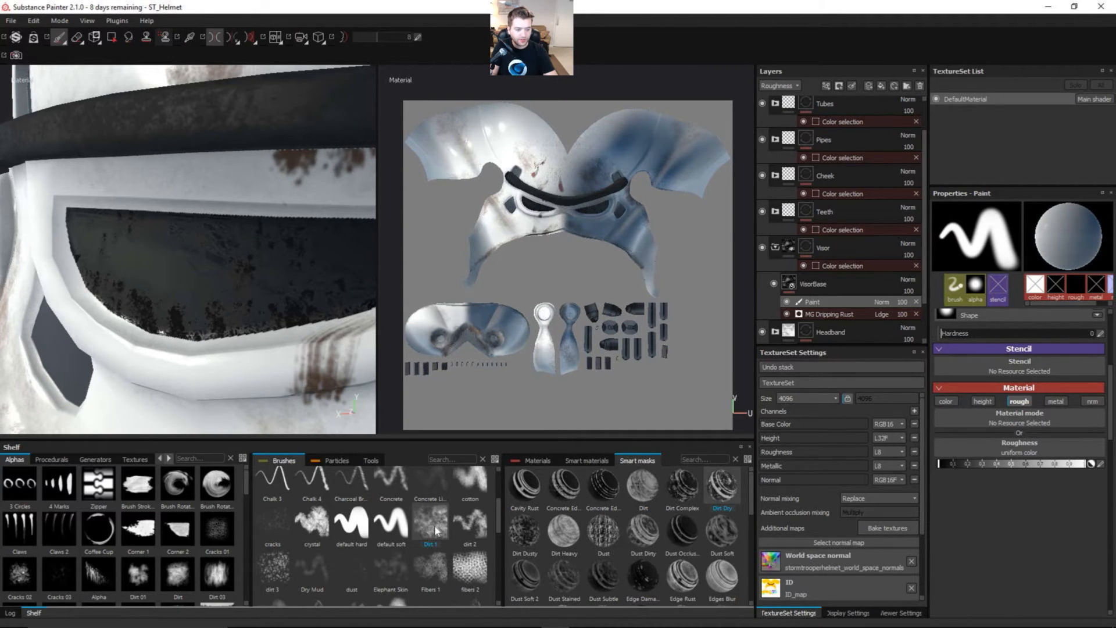
click(435, 524)
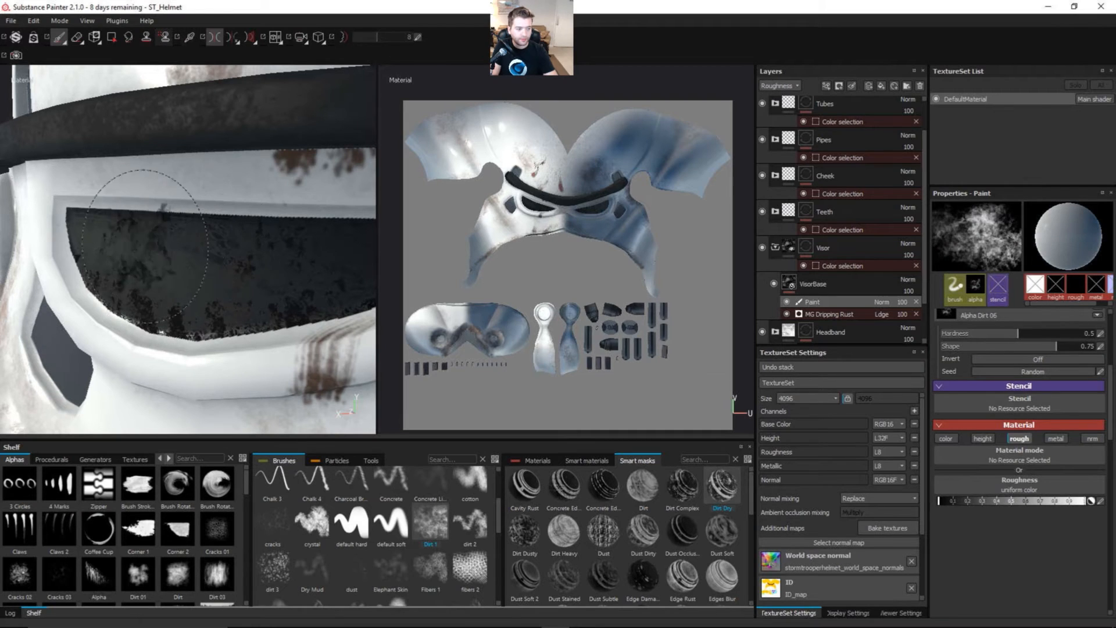
mouse_move(144, 246)
mouse_down()
mouse_move(151, 260)
mouse_move(239, 252)
mouse_move(209, 249)
mouse_move(147, 273)
mouse_move(122, 259)
mouse_move(240, 258)
mouse_move(120, 270)
mouse_up()
ctrl+right_drag(137, 268, 63, 262)
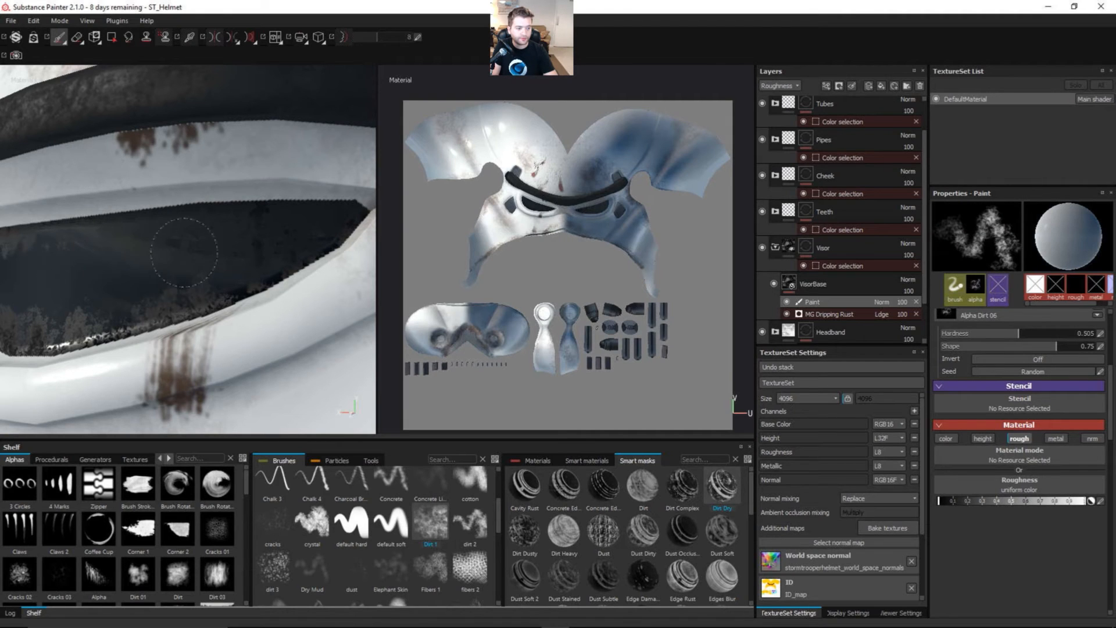
mouse_move(221, 250)
alt+mouse_down()
mouse_move(256, 253)
mouse_move(142, 244)
mouse_move(252, 264)
mouse_move(194, 289)
mouse_move(142, 259)
mouse_move(242, 250)
mouse_move(197, 242)
mouse_move(309, 261)
mouse_move(203, 244)
mouse_move(197, 215)
mouse_move(244, 201)
alt+mouse_up()
click(215, 38)
alt+right_drag(244, 200, 217, 244)
mouse_move(217, 244)
alt+mouse_down()
mouse_move(174, 262)
mouse_move(153, 235)
alt+mouse_up()
alt+drag(250, 266, 293, 276)
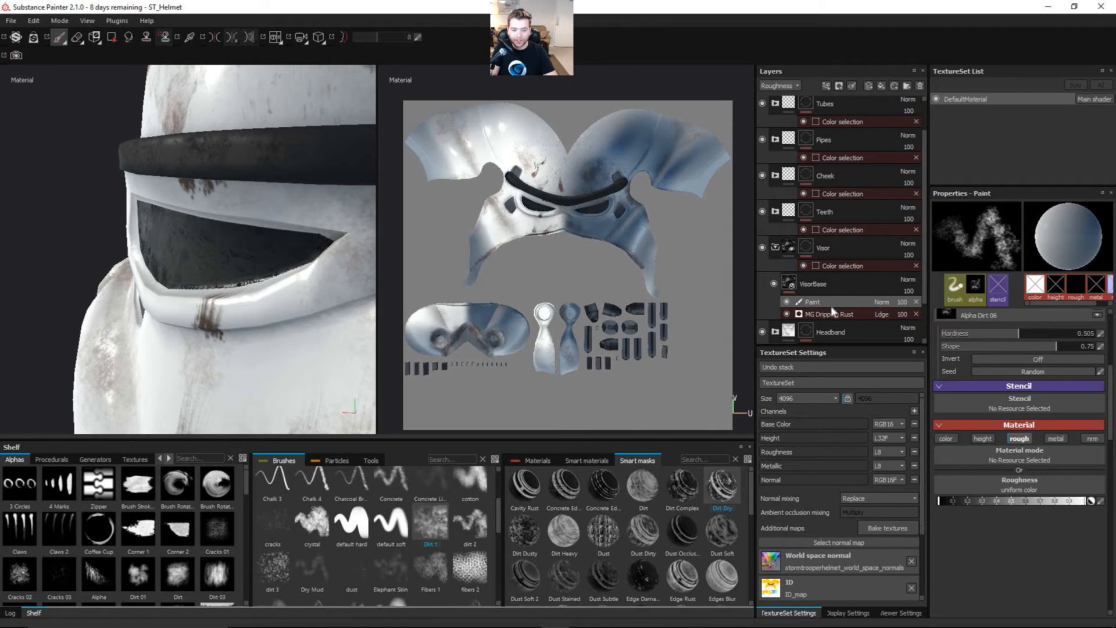
Step: Raise the brush's roughness to about 0.1 and display only the roughness channel in the viewports
click(1020, 439)
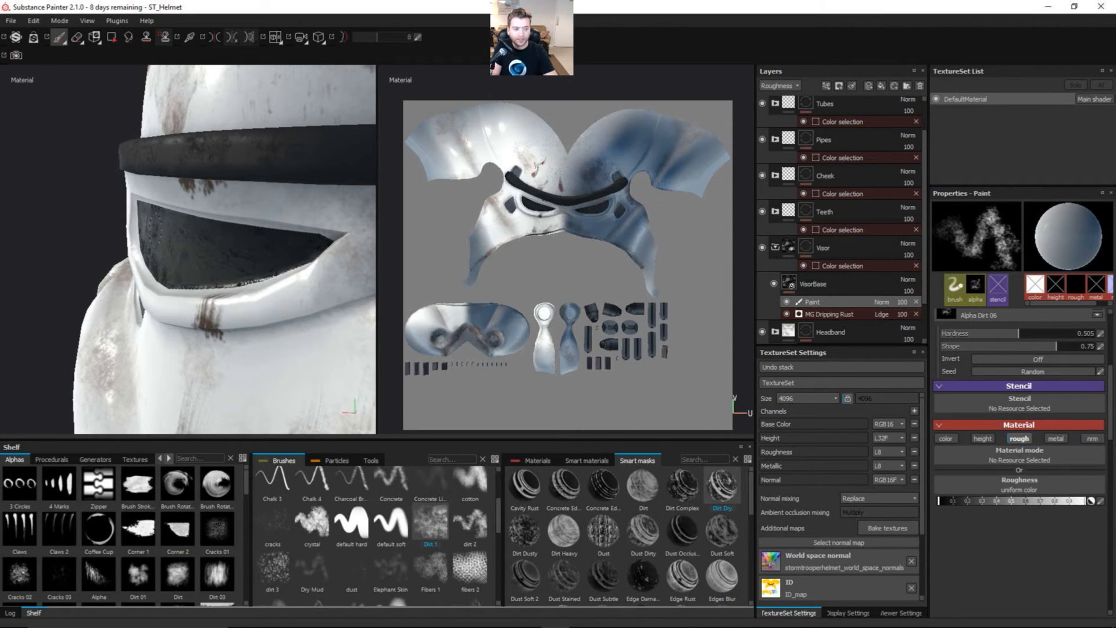
alt+drag(155, 230, 158, 216)
alt+drag(202, 260, 149, 254)
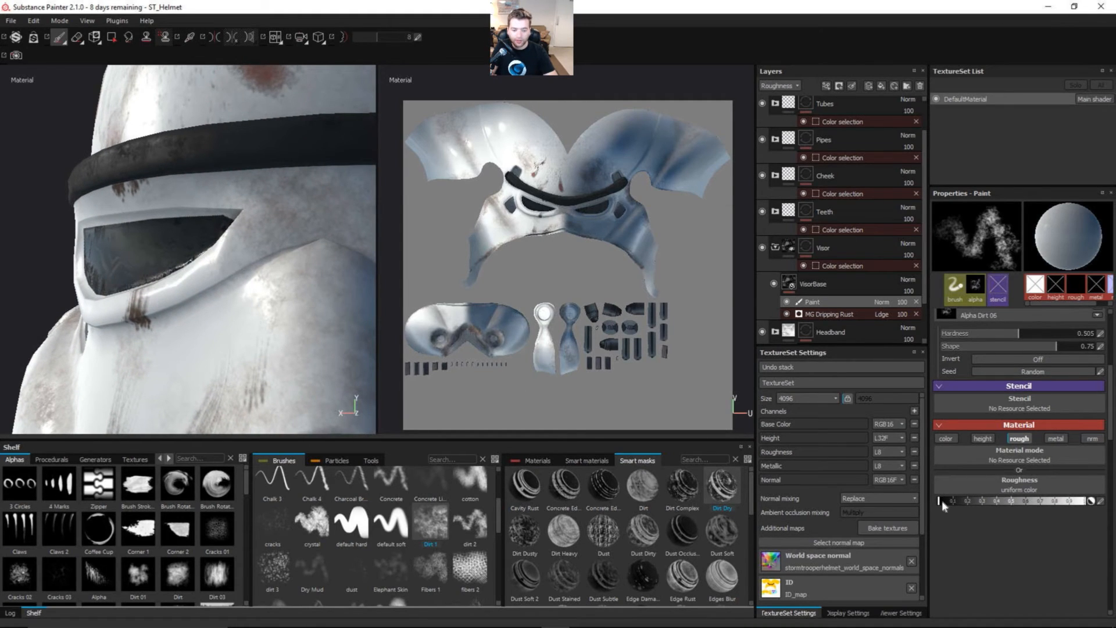
drag(942, 500, 949, 503)
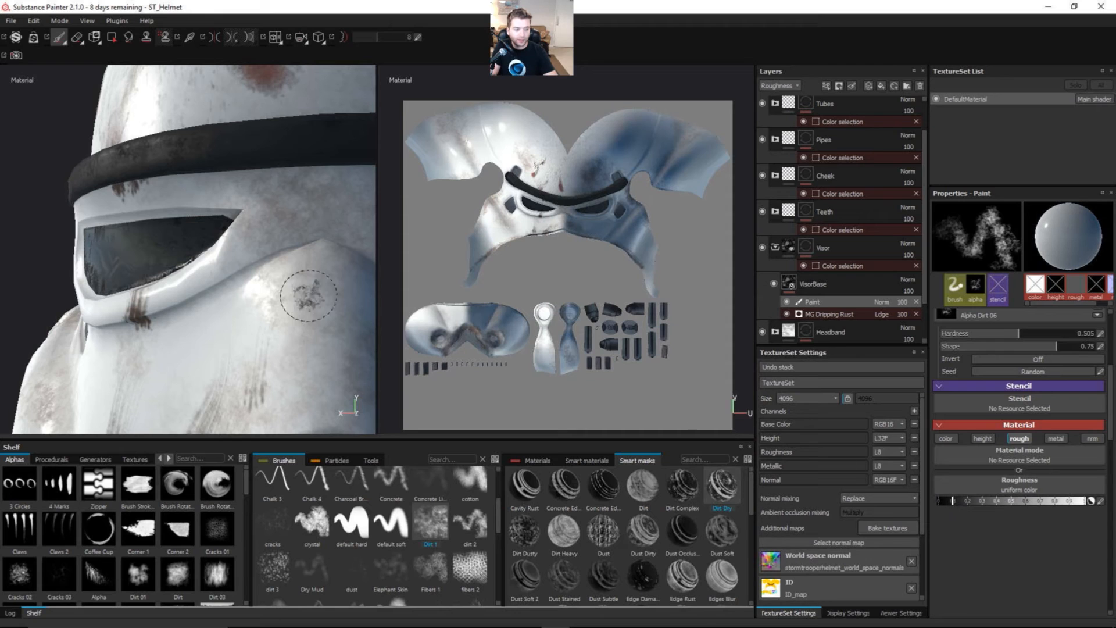
alt+drag(105, 259, 127, 263)
mouse_move(127, 262)
alt+right_down()
mouse_move(143, 277)
mouse_move(114, 257)
alt+right_up()
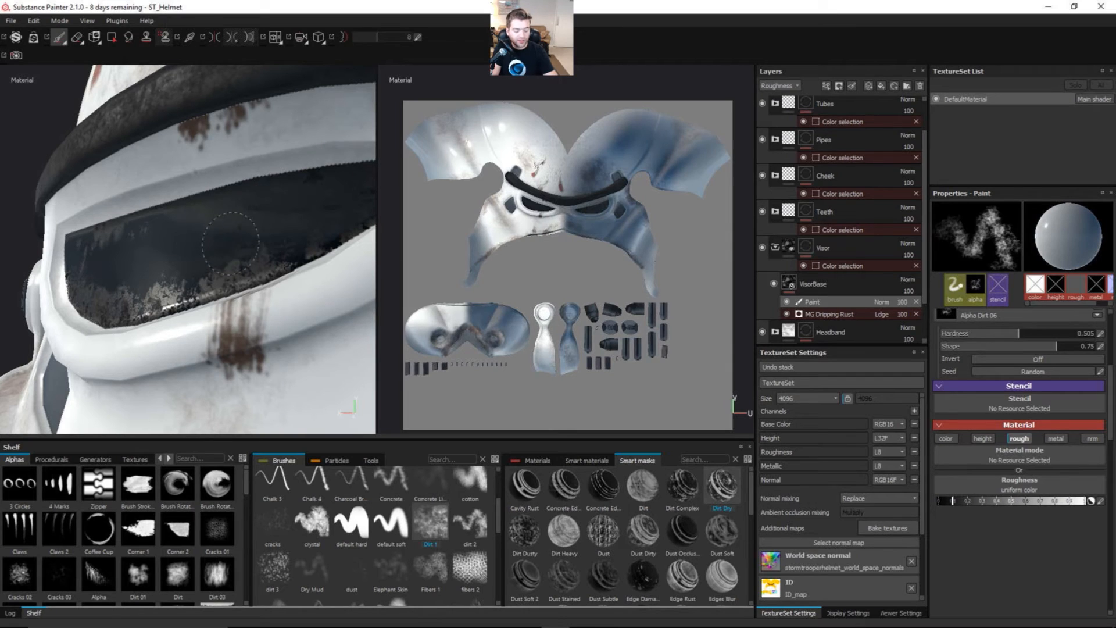
key(c)
key(c)
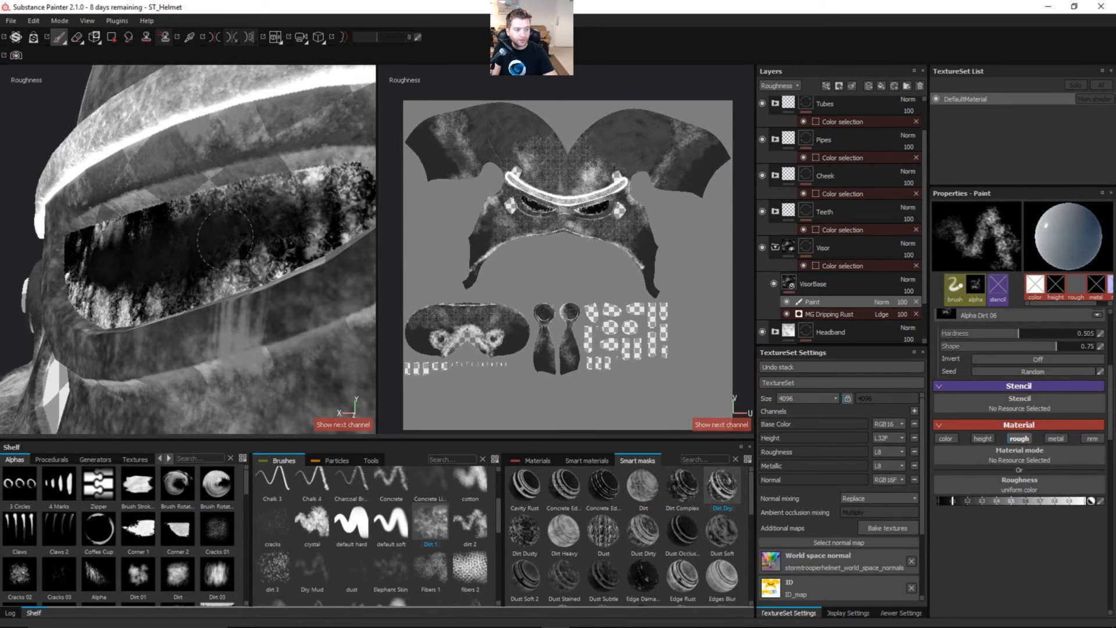
Step: With symmetry on, paint cleaner patches across the middle of the visor, raising the brush's roughness to about 0.2 for the last strokes
alt+drag(225, 239, 183, 154)
click(213, 39)
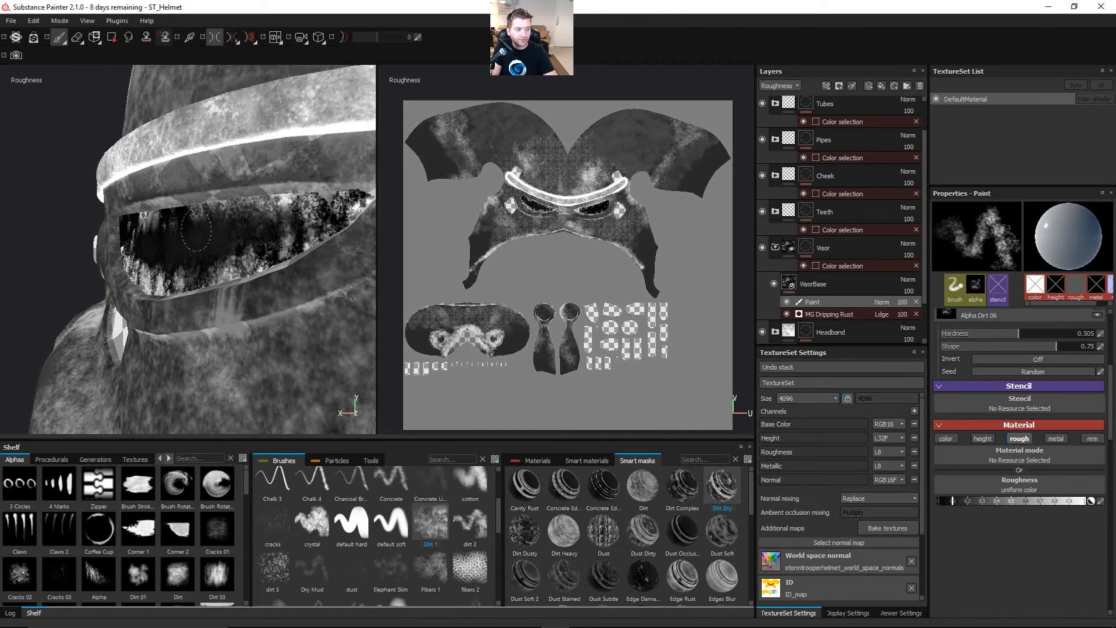
alt+right_drag(160, 244, 181, 241)
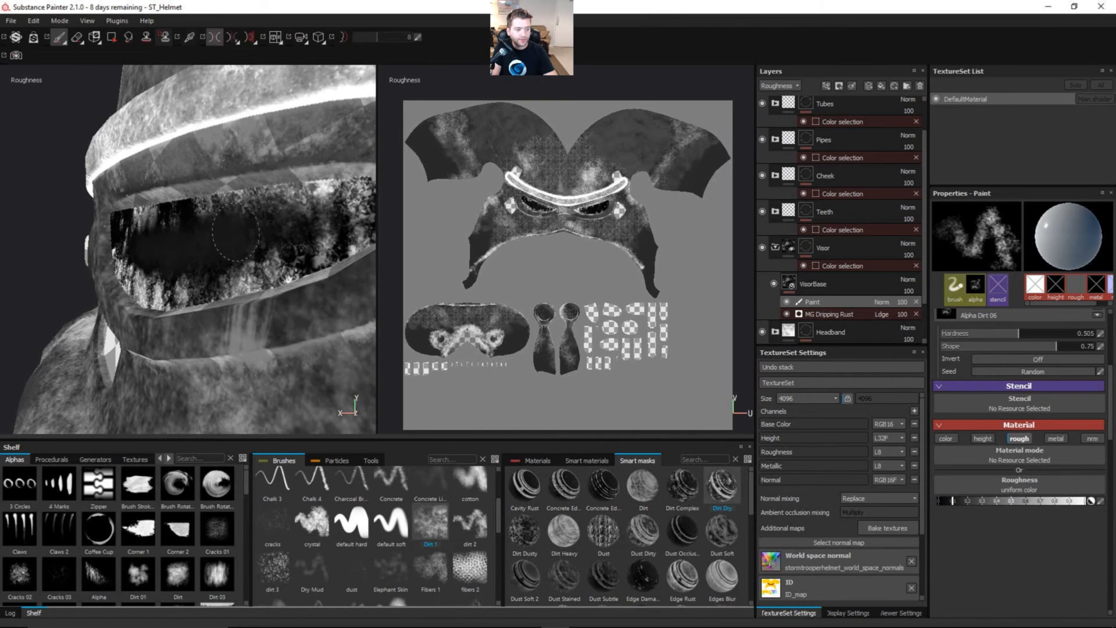
alt+drag(226, 244, 253, 239)
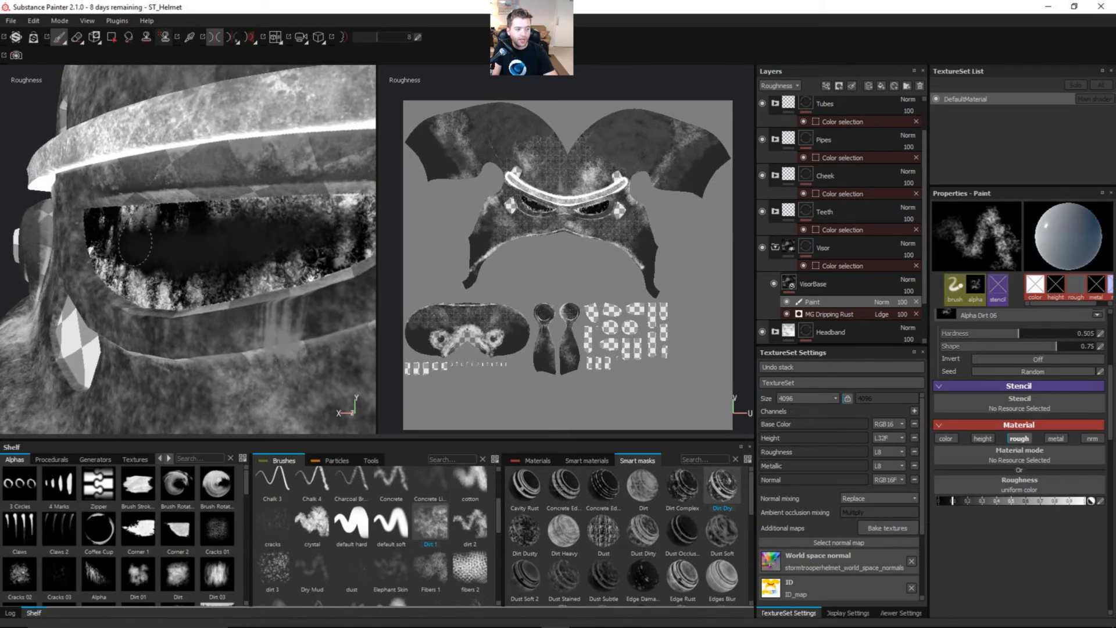
click(969, 500)
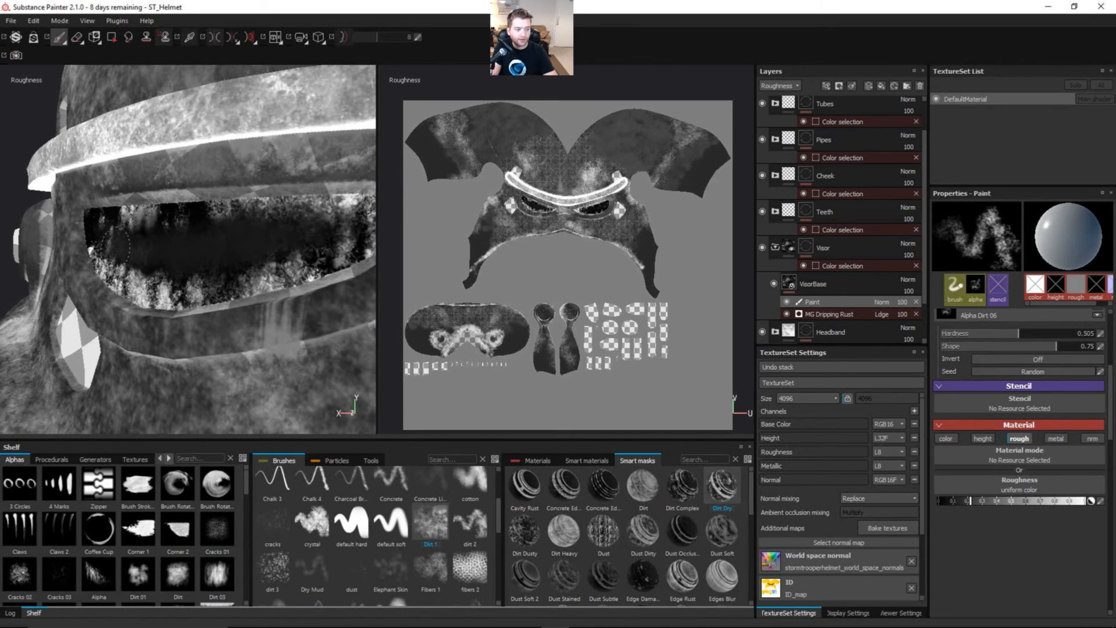
mouse_move(290, 263)
alt+mouse_down()
mouse_move(200, 289)
mouse_move(189, 279)
mouse_move(239, 286)
mouse_move(283, 110)
alt+mouse_up()
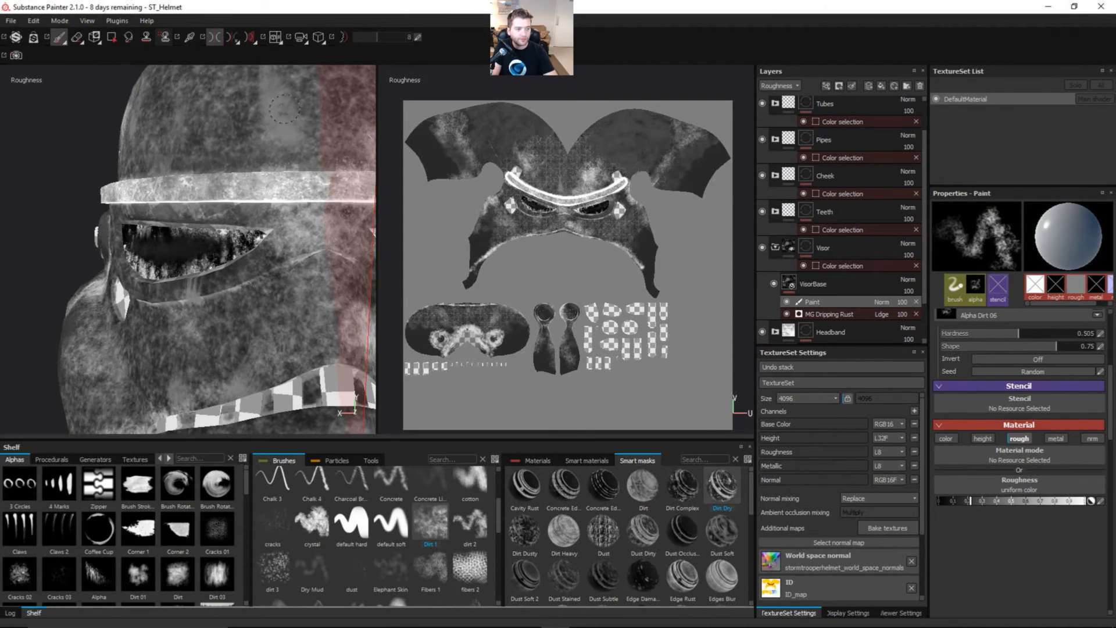
Step: Turn off symmetry, check both eyes from the front, and collapse the Visor folder
click(217, 39)
alt+drag(288, 176, 238, 230)
click(773, 248)
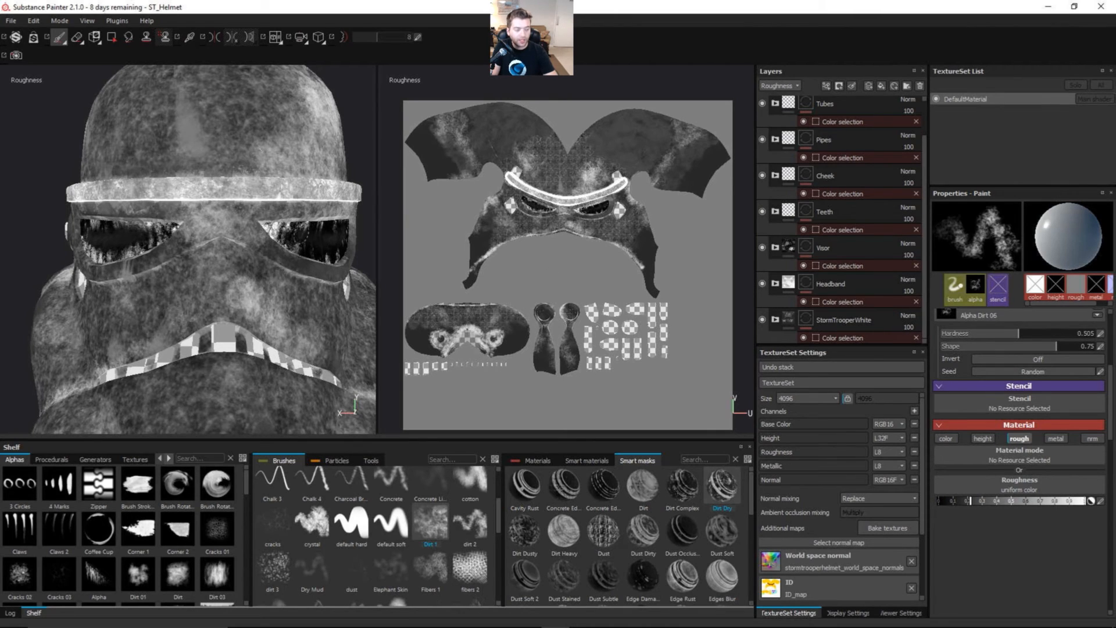
Step: Return the viewports to the full material display and select the Teeth folder, with the teeth in view from the side
key(m)
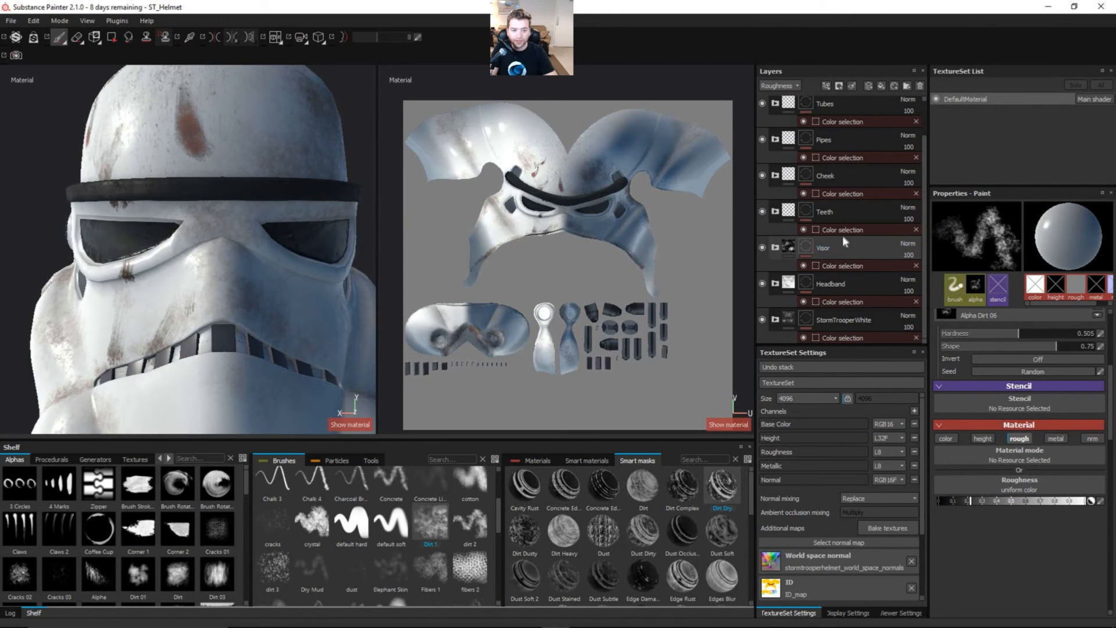
click(850, 211)
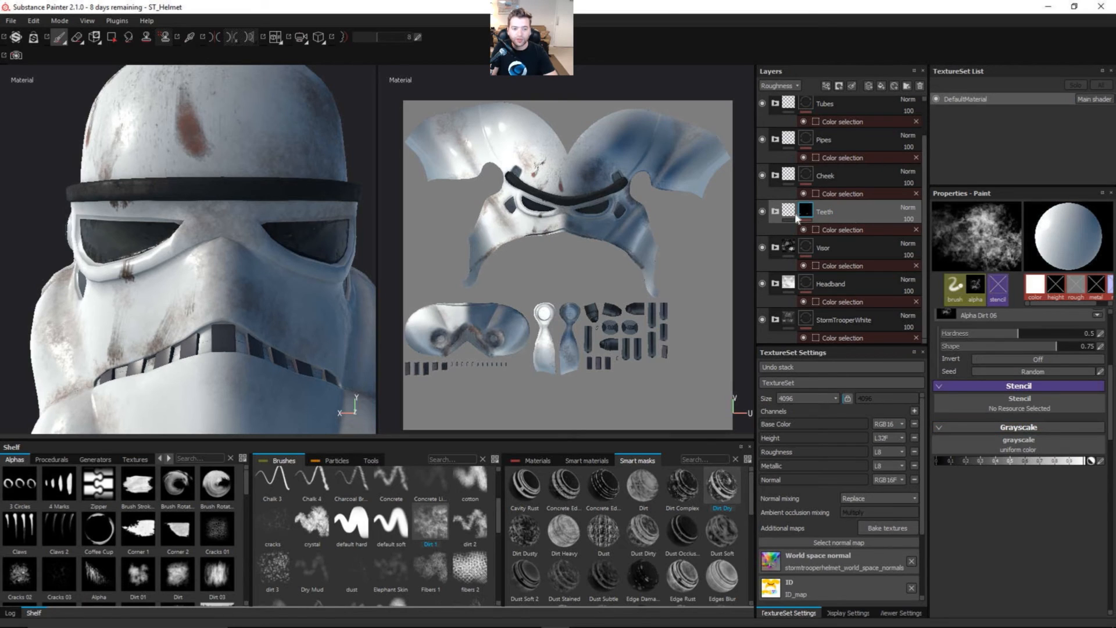
drag(923, 148, 923, 117)
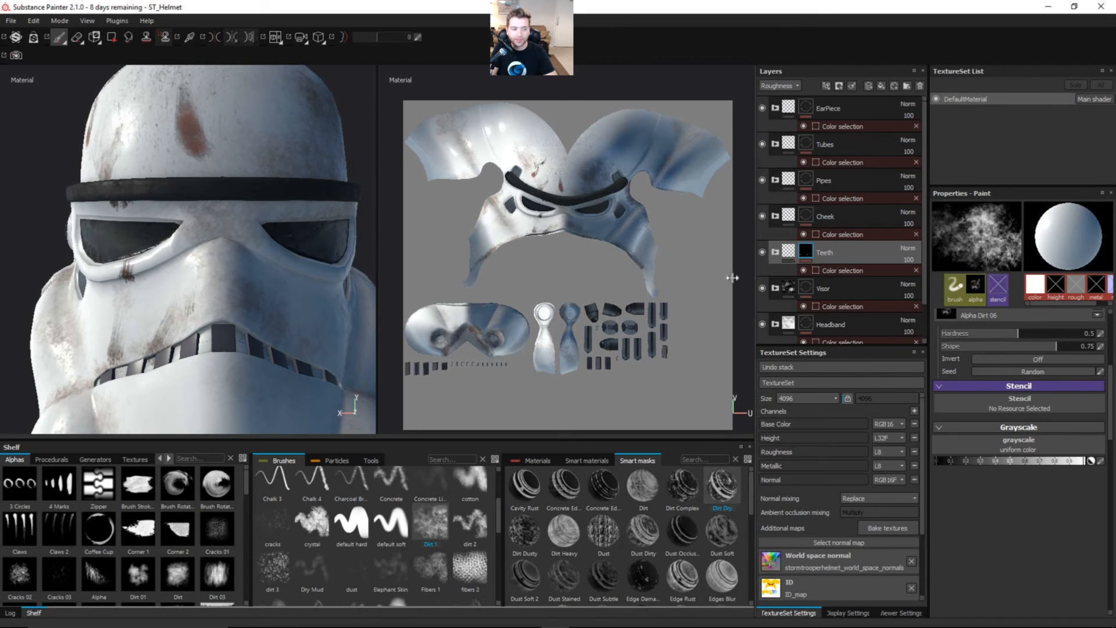
alt+drag(291, 294, 244, 332)
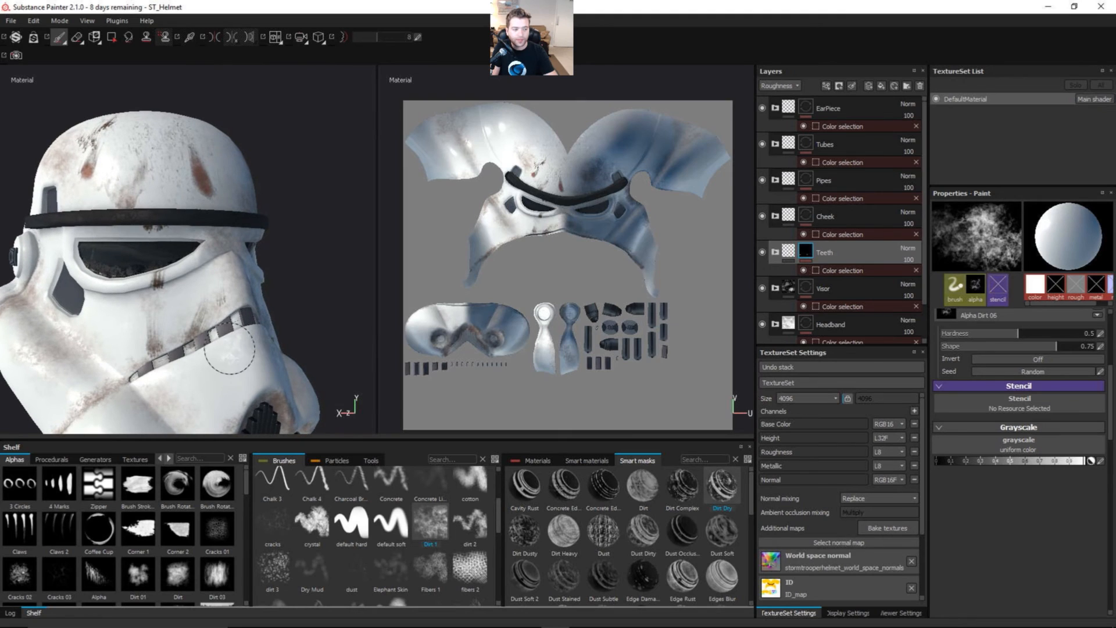
alt+middle_drag(238, 370, 257, 332)
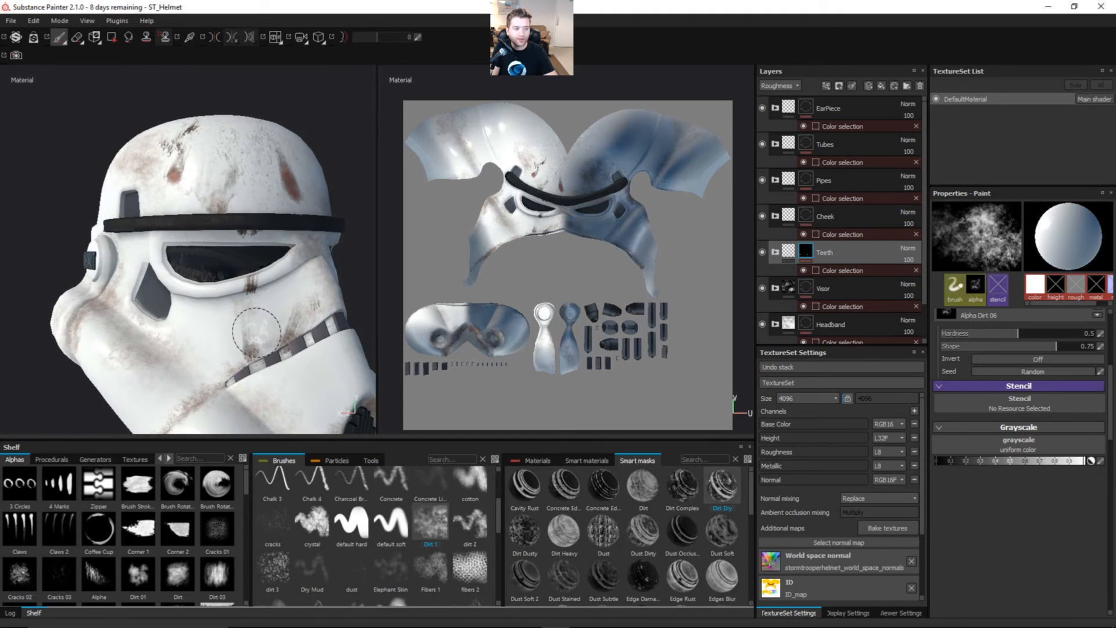
alt+right_drag(256, 331, 244, 378)
mouse_move(267, 372)
alt+mouse_down()
mouse_move(249, 324)
mouse_move(183, 382)
alt+mouse_up()
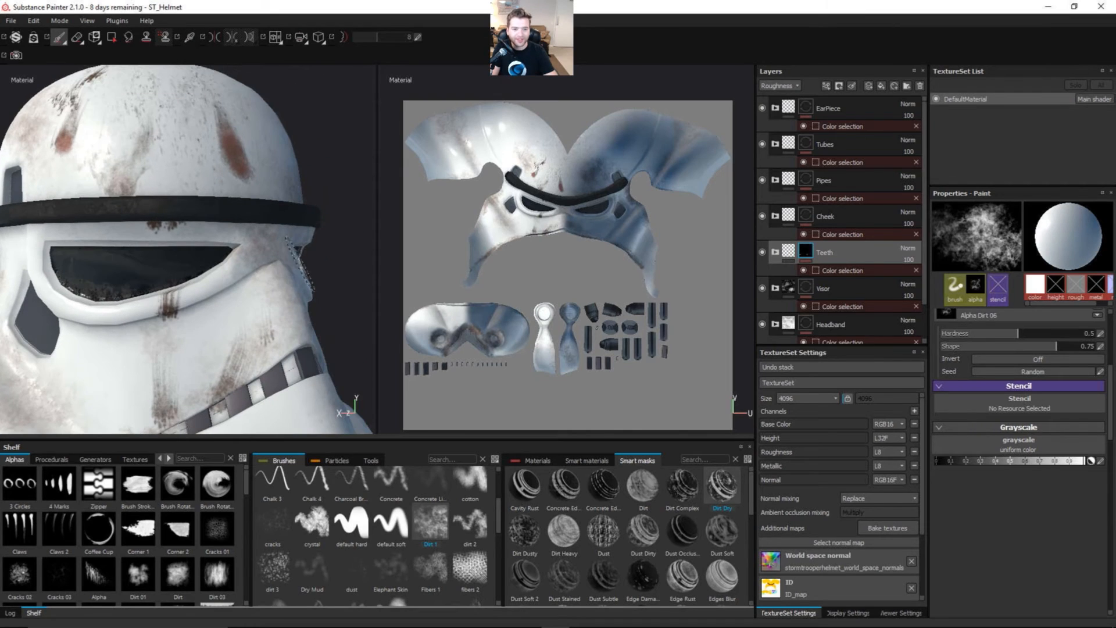
Step: Enable the roughness and metallic channels on the fill layer inside the Teeth folder
click(777, 254)
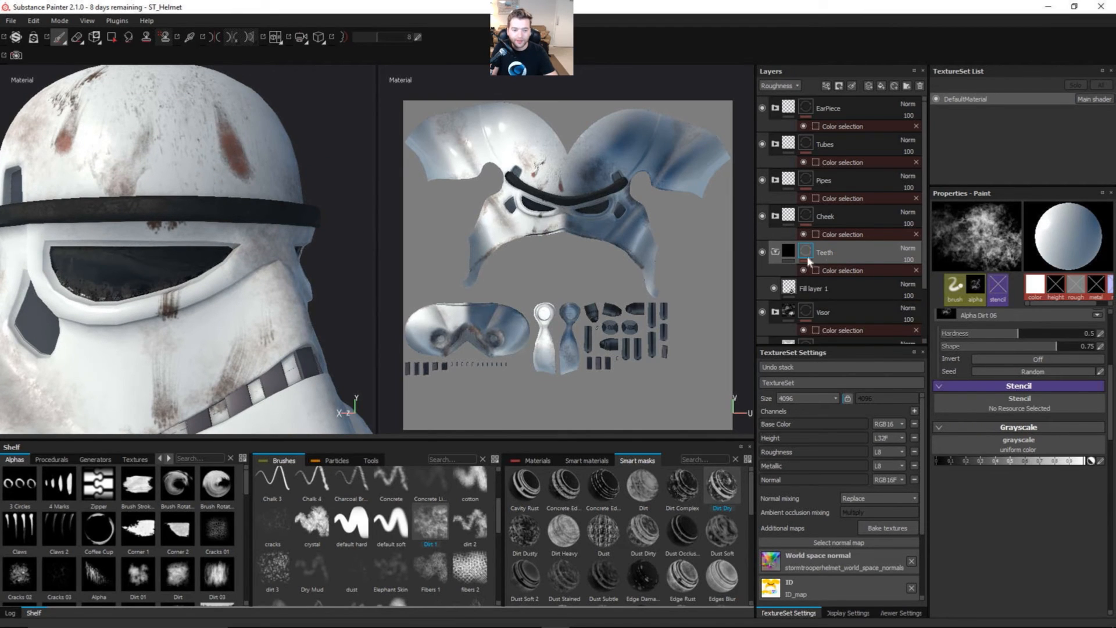
click(839, 289)
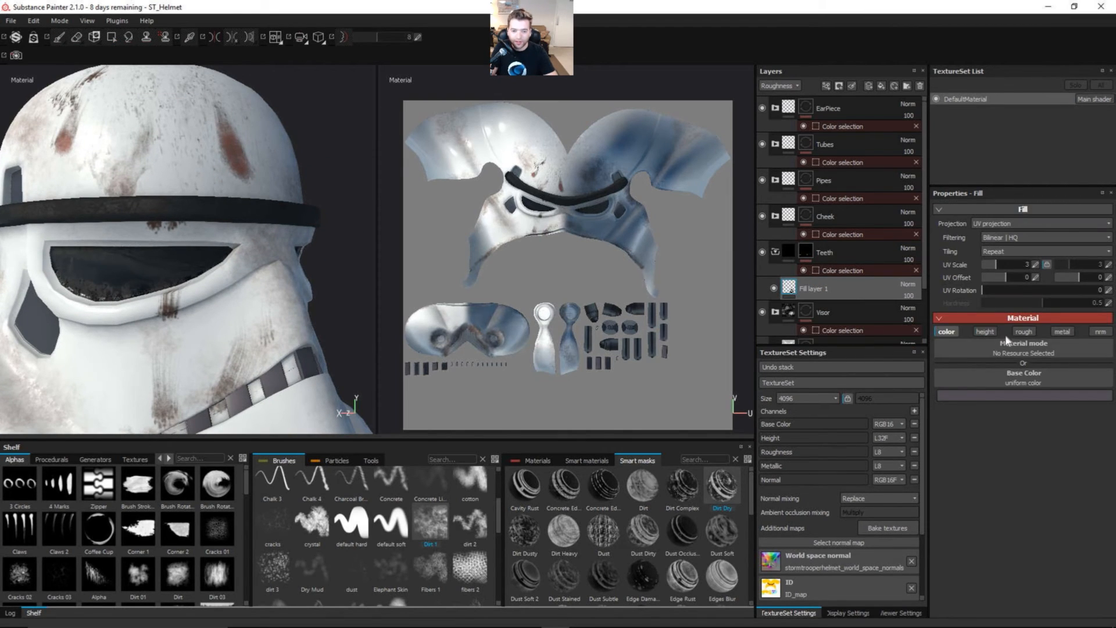
click(1024, 331)
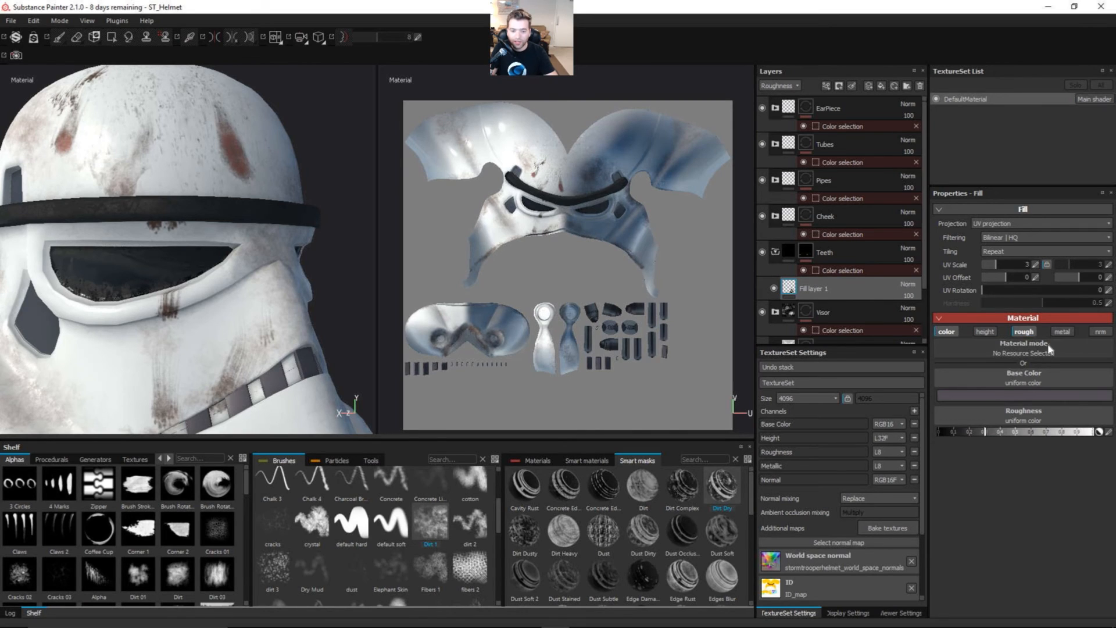
click(1062, 331)
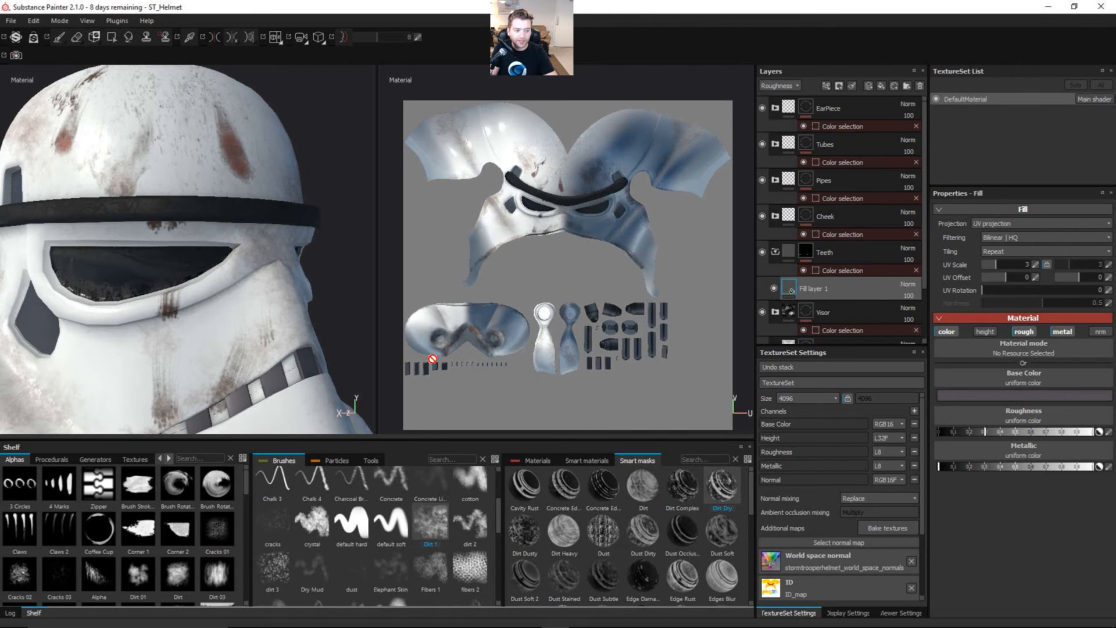
Step: Add a generator to the teeth's fill layer and choose MG Dirt for it
alt+drag(253, 371, 222, 304)
alt+middle_drag(231, 304, 251, 184)
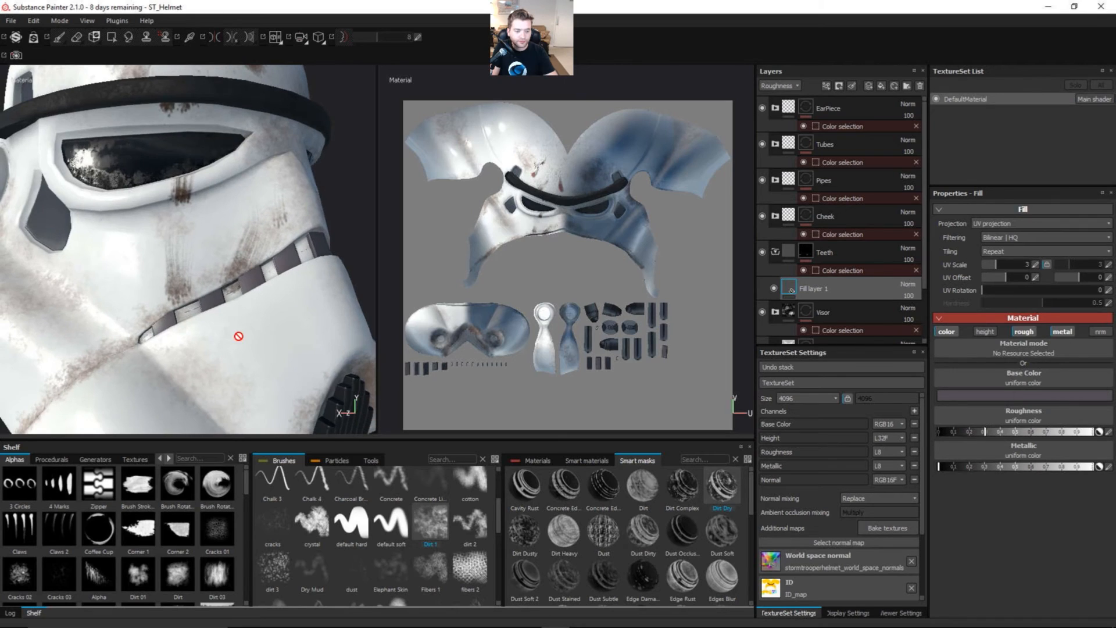
right_click(838, 285)
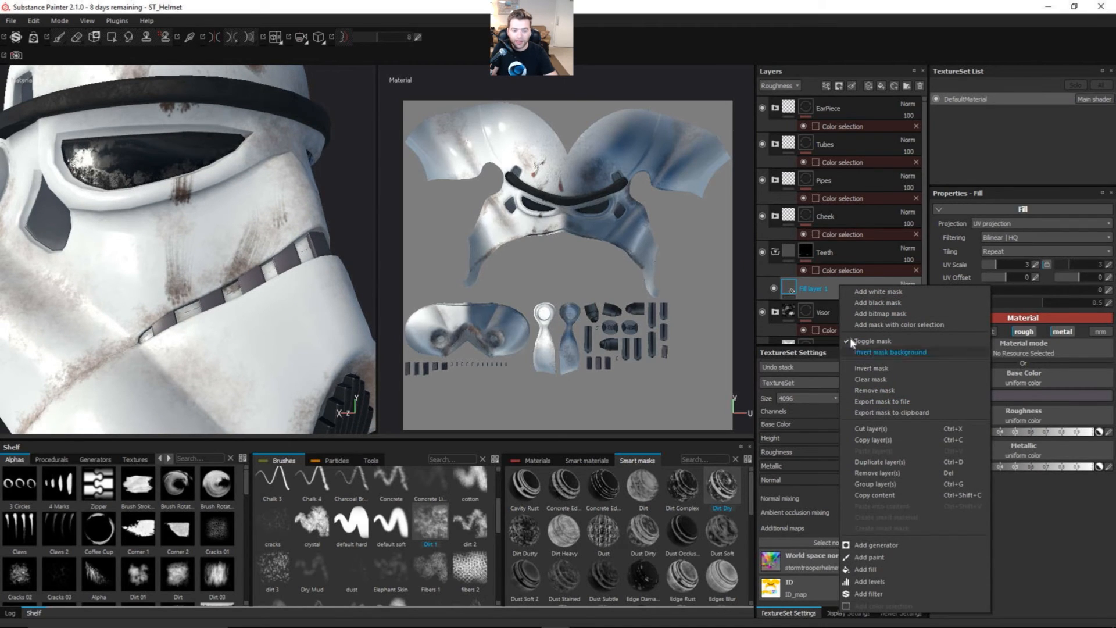
click(879, 545)
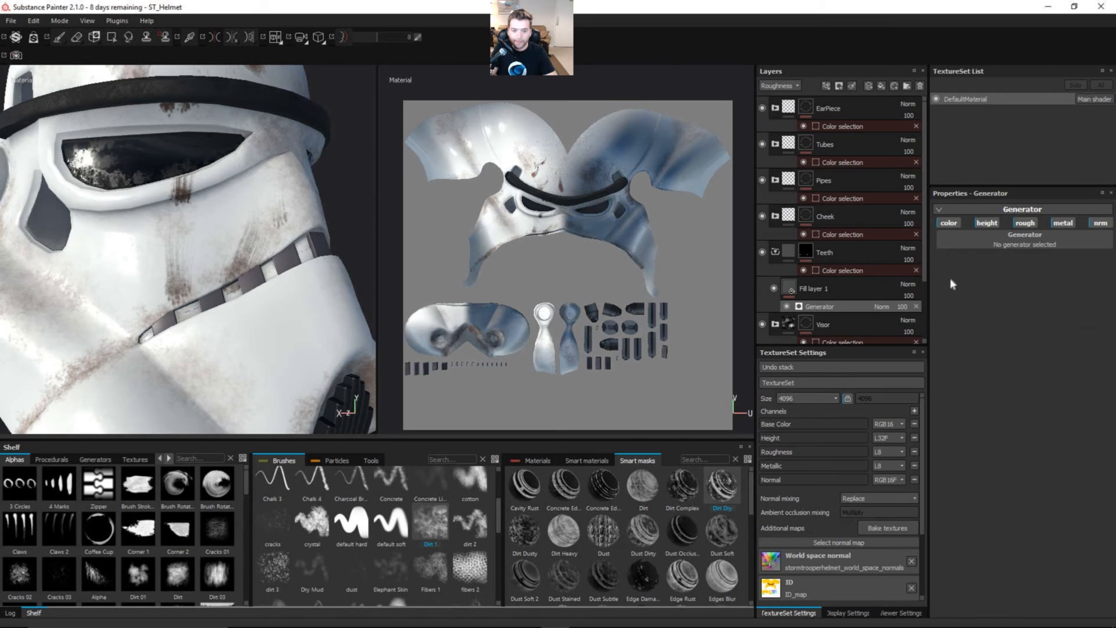
click(1001, 243)
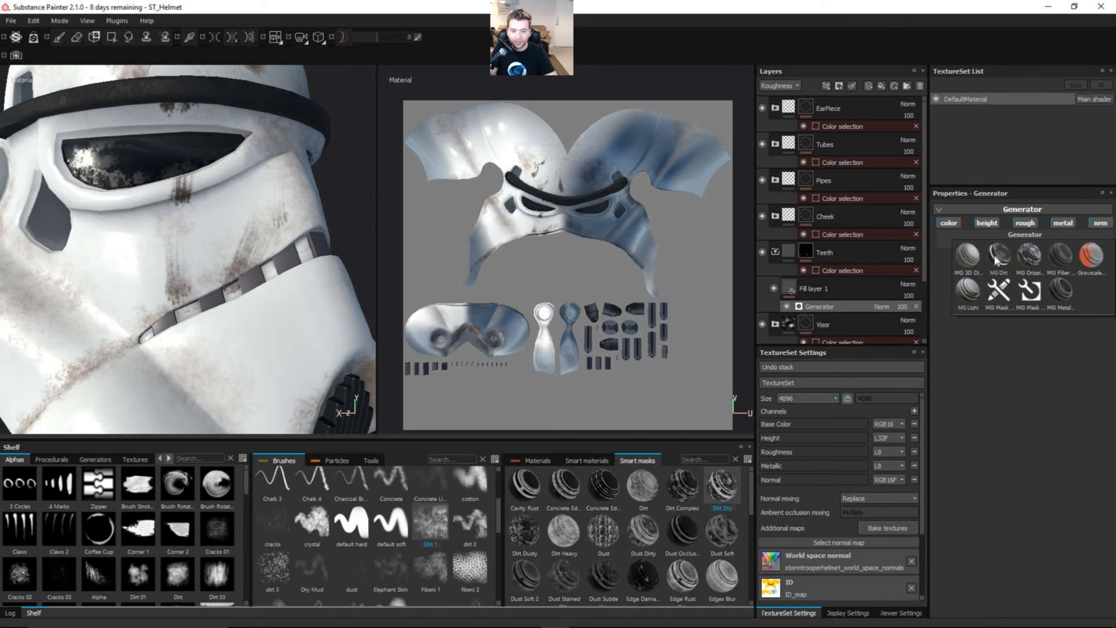
click(998, 256)
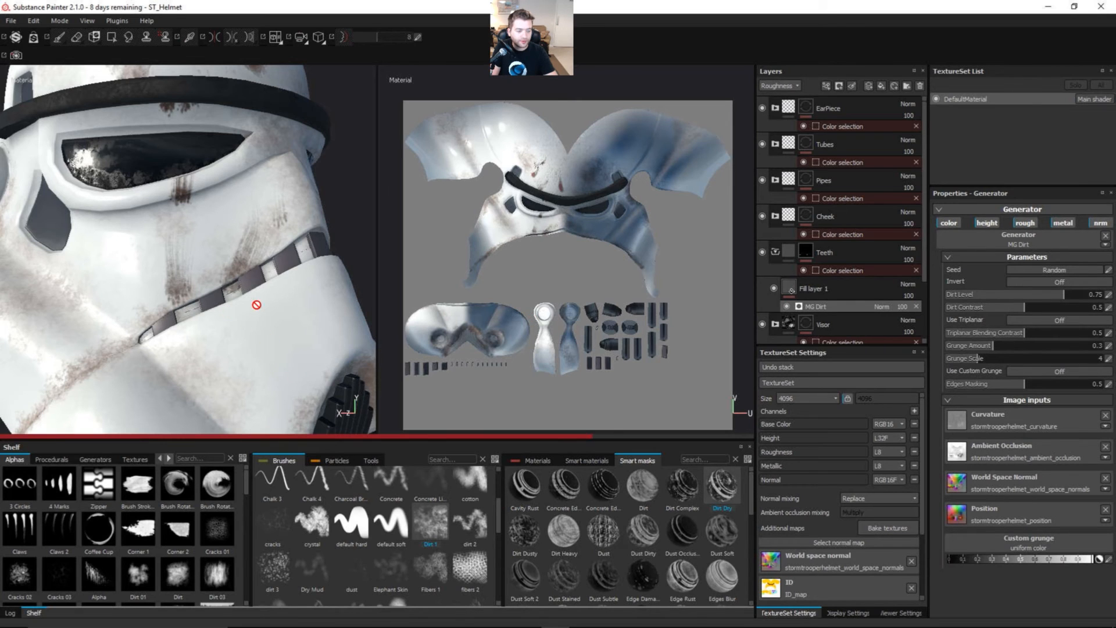
Step: Inspect the dirt on the teeth up close and turn off the generator's height, metallic and normal channels, leaving only color and roughness
alt+middle_drag(317, 302, 271, 321)
alt+right_drag(272, 321, 239, 337)
alt+drag(259, 339, 191, 335)
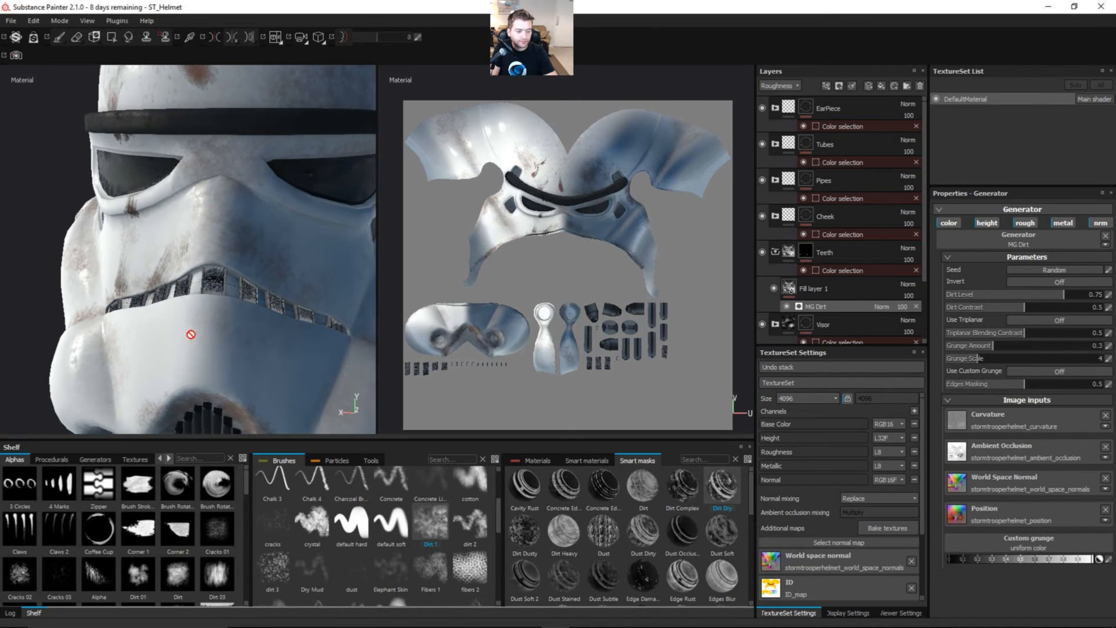
alt+right_drag(191, 334, 381, 321)
alt+right_drag(261, 326, 326, 314)
alt+middle_drag(326, 314, 264, 302)
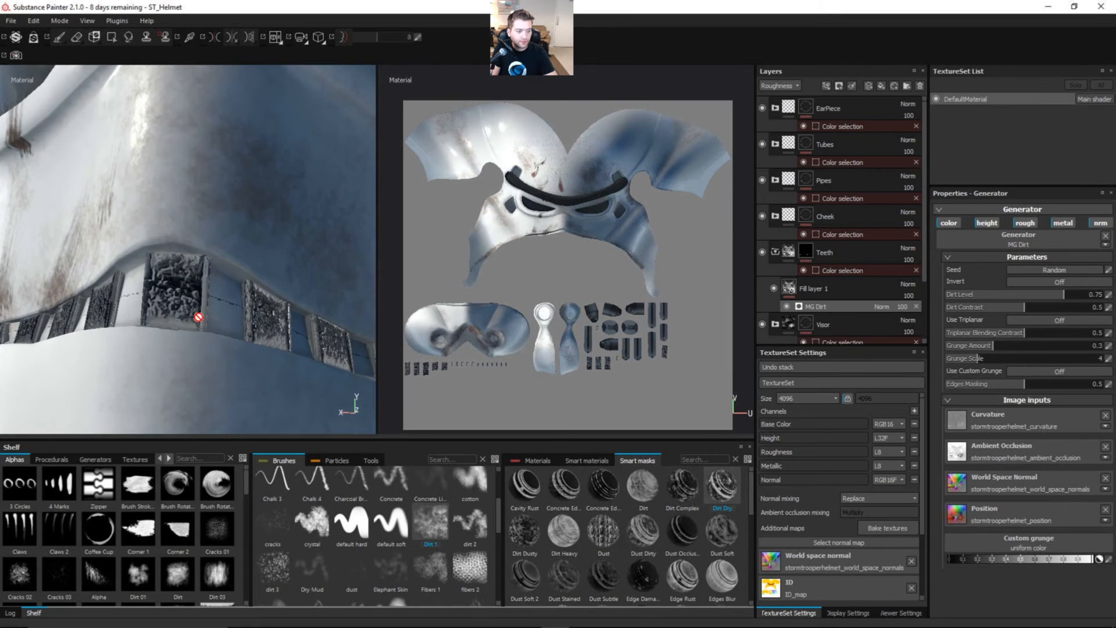
alt+drag(198, 316, 178, 302)
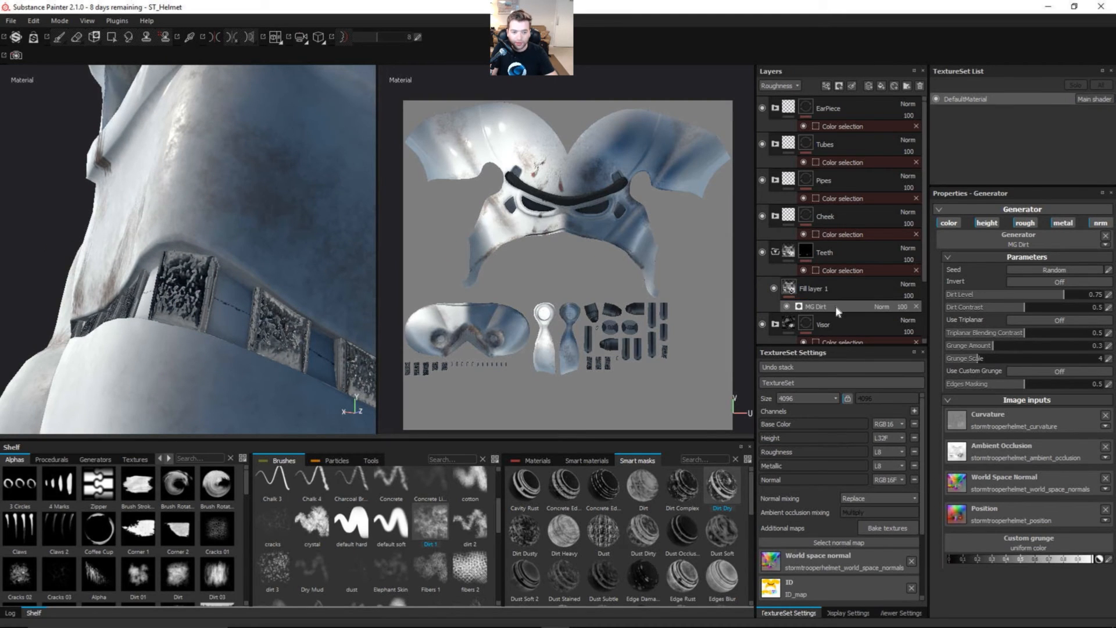
click(986, 222)
click(1100, 223)
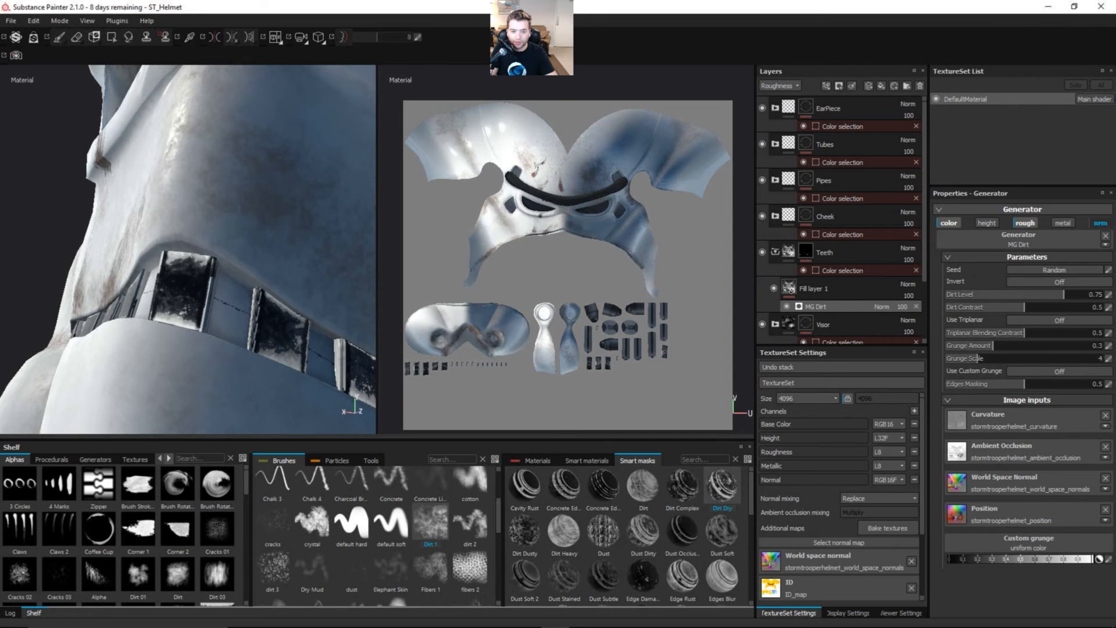
Step: Set the MG Dirt generator's grunge scale to 13, grunge amount to 0.23 and dirt level to 0.79
alt+drag(279, 369, 310, 357)
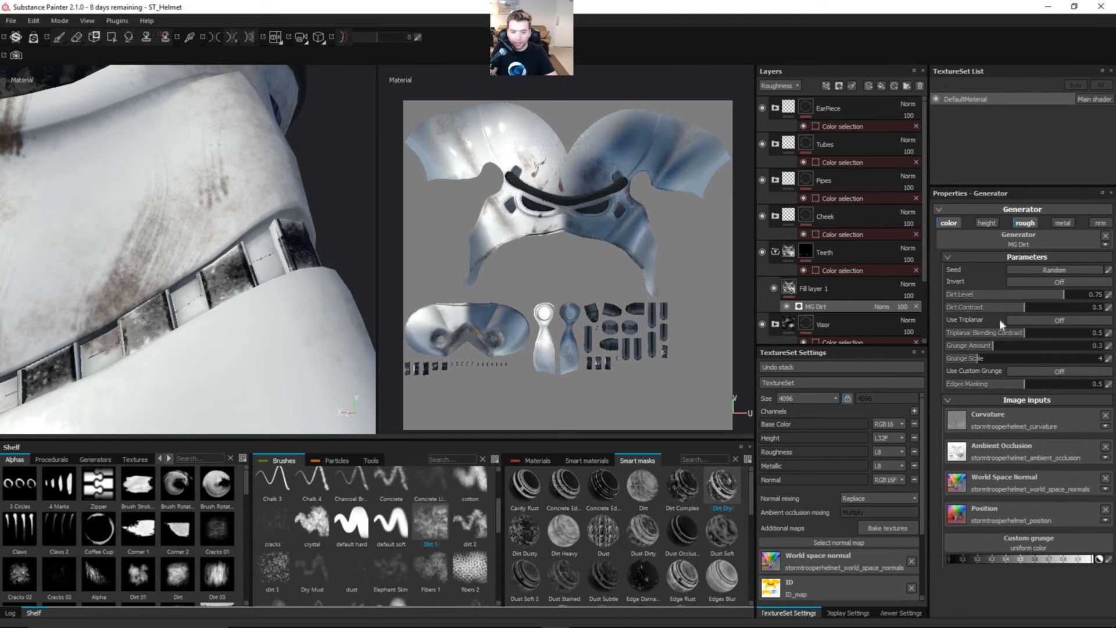
drag(982, 356, 1020, 363)
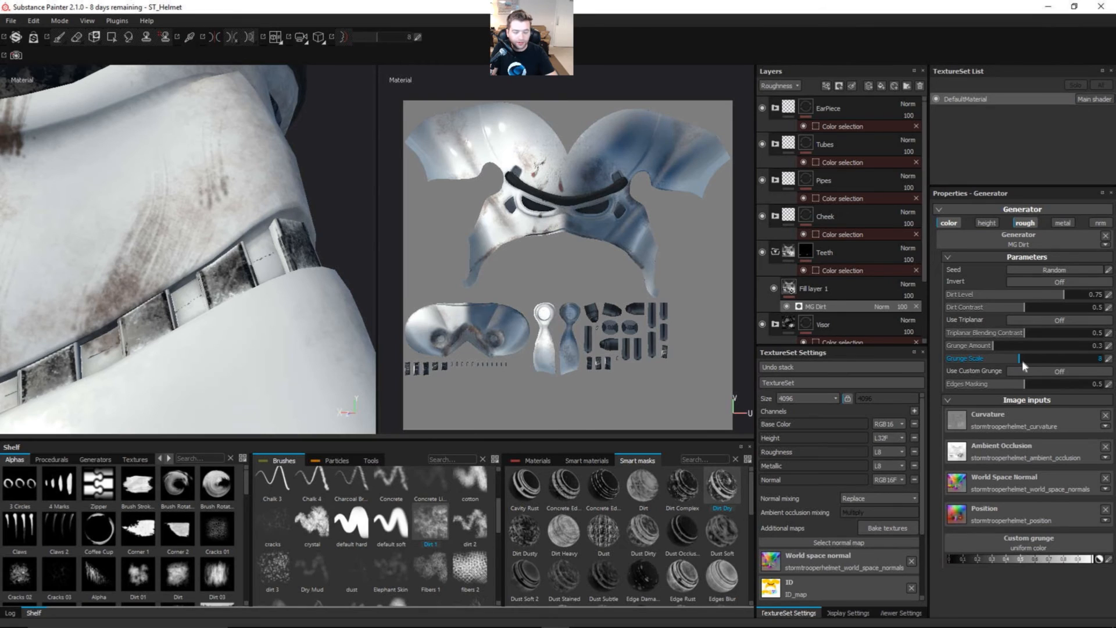
drag(1030, 358, 1046, 362)
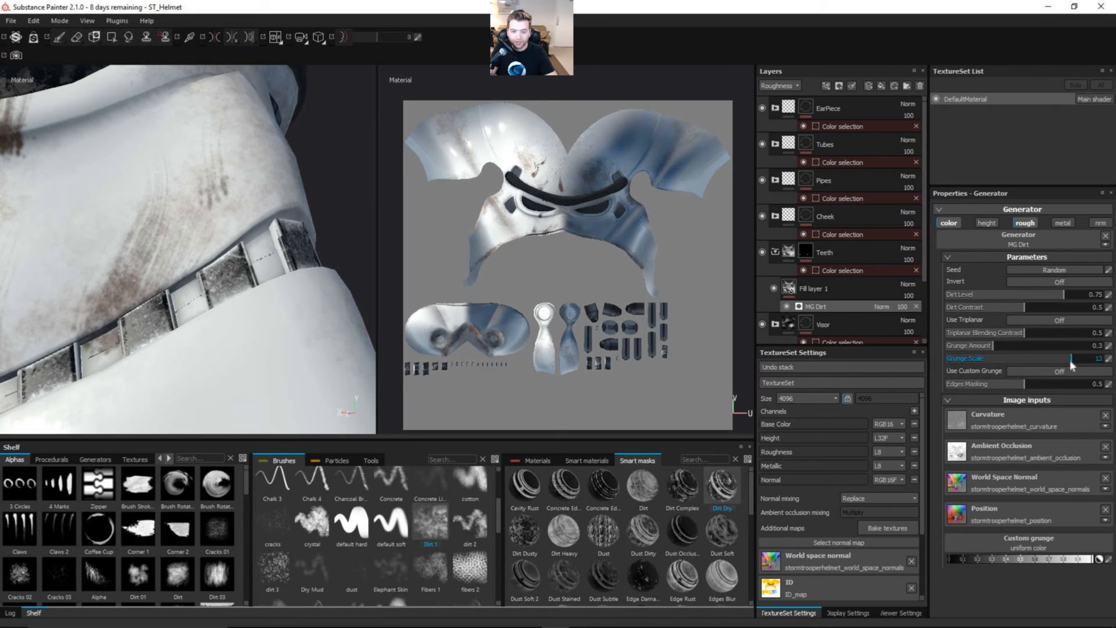
drag(1066, 357, 1072, 365)
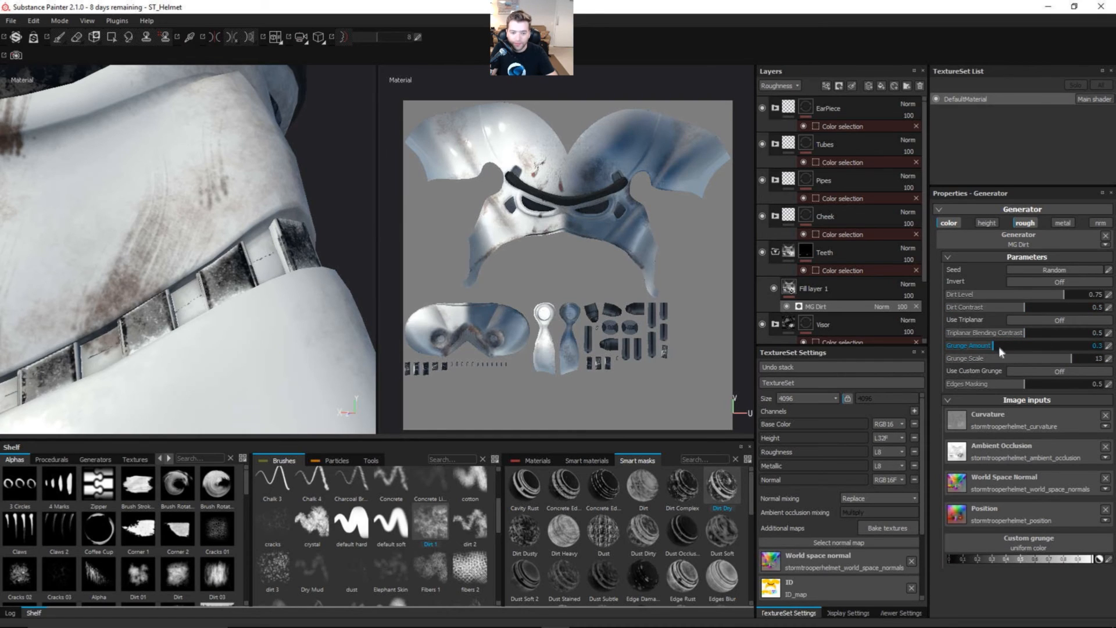
mouse_move(999, 343)
mouse_down()
mouse_move(1020, 347)
mouse_move(982, 345)
mouse_up()
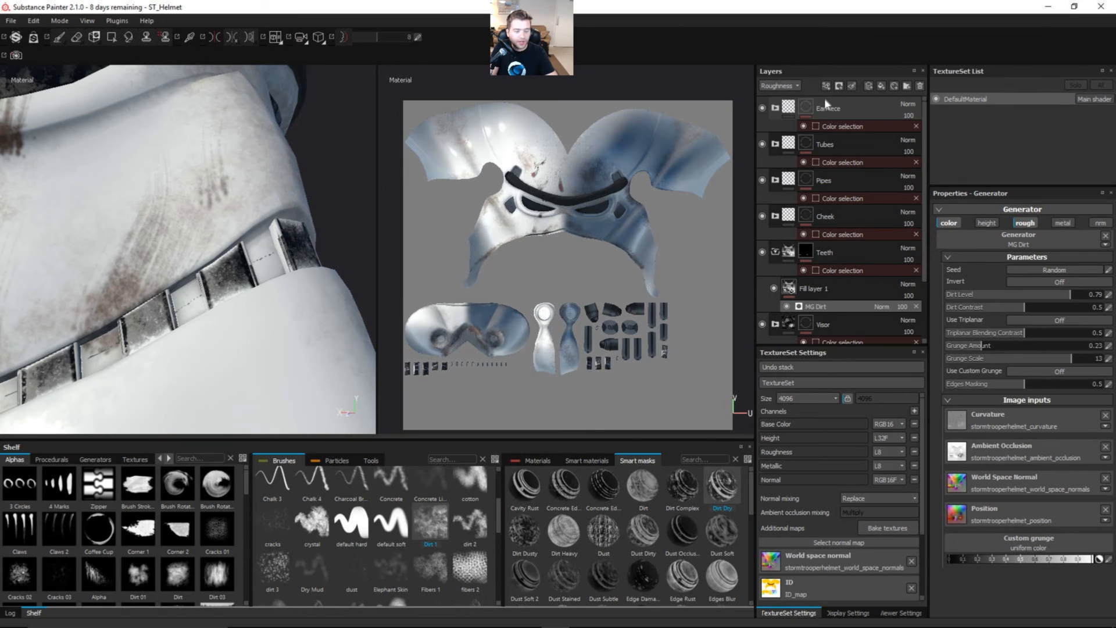
Step: Add a Levels effect above MG Dirt on the teeth's fill layer, and set its affected channel to Roughness
click(840, 87)
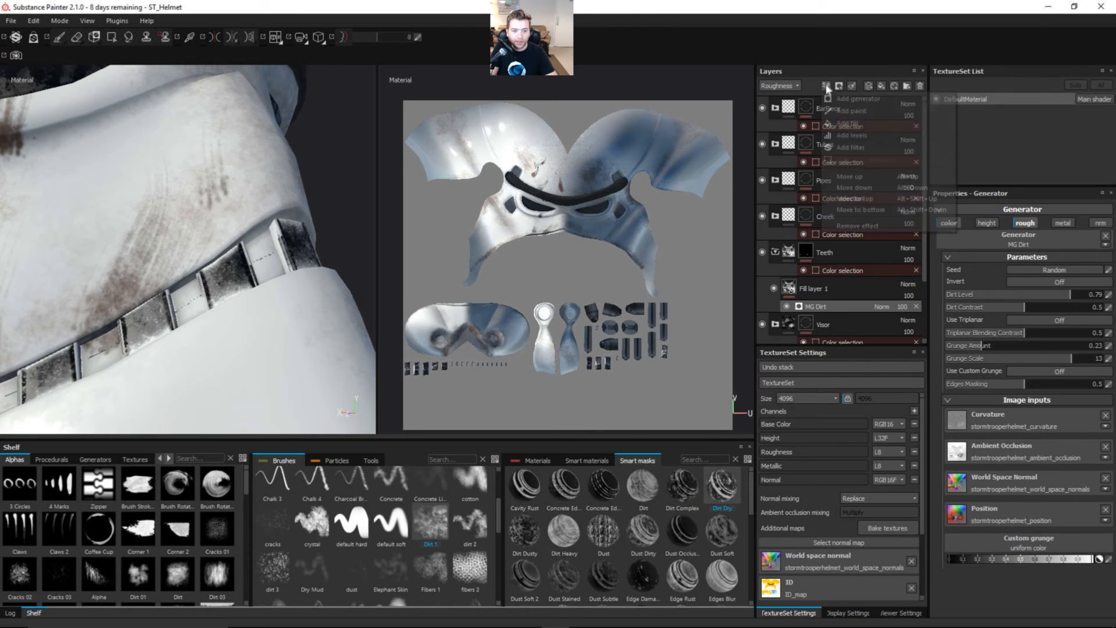
click(860, 134)
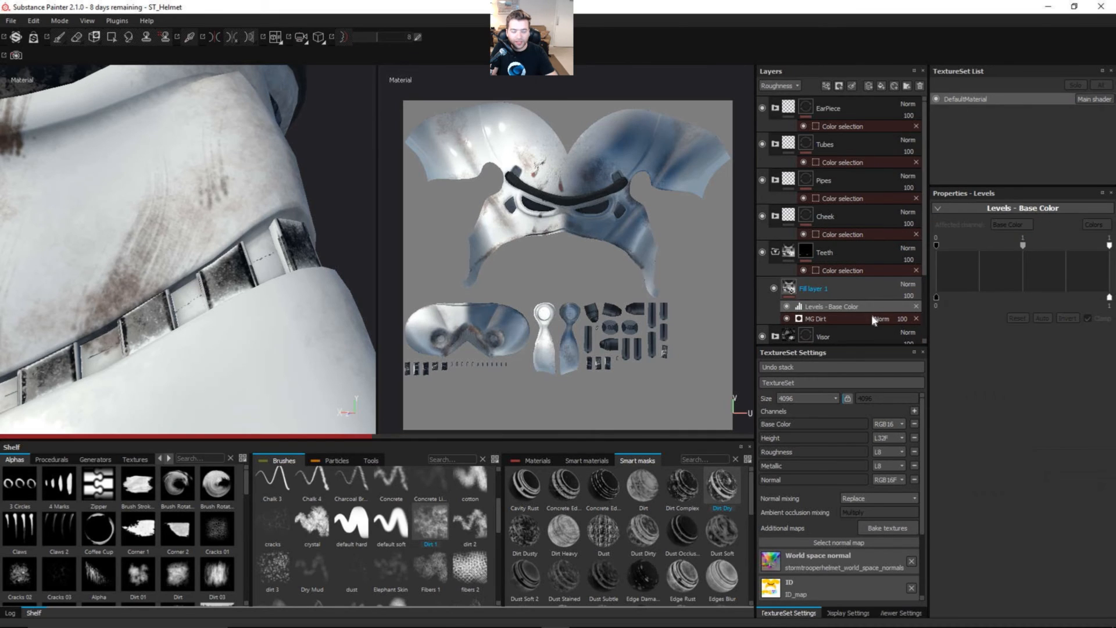
click(779, 86)
click(786, 94)
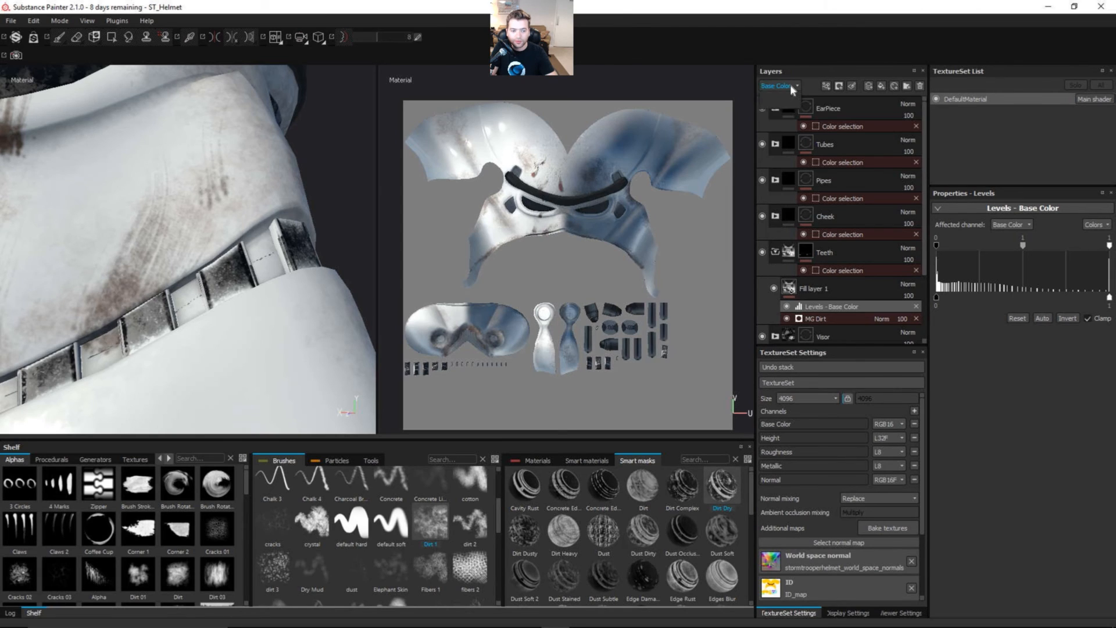
click(791, 85)
click(797, 113)
click(1014, 228)
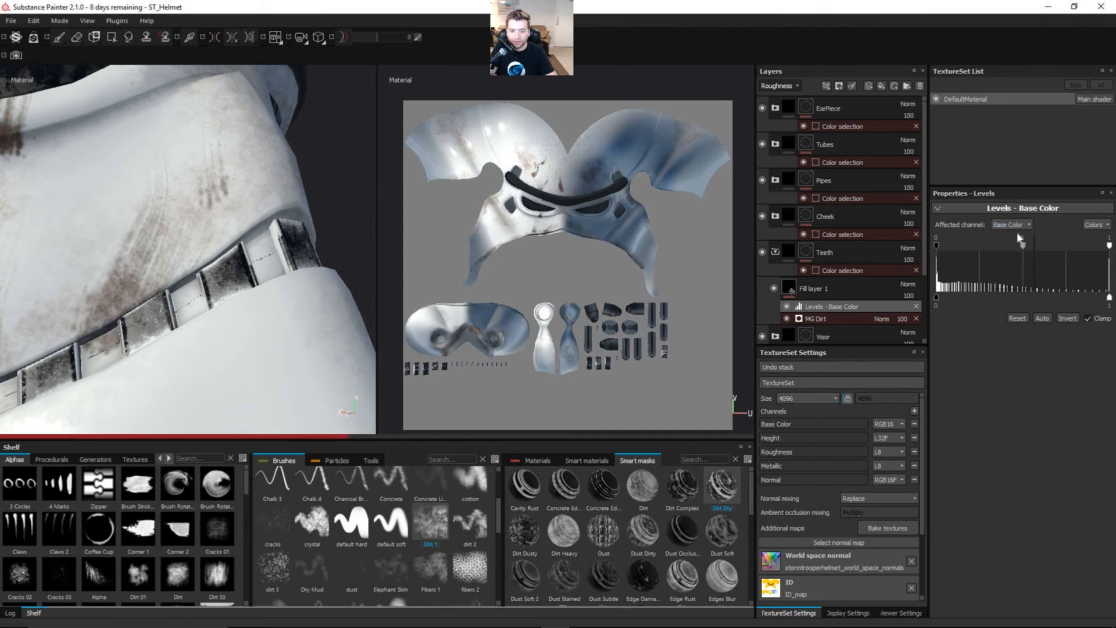
click(1015, 246)
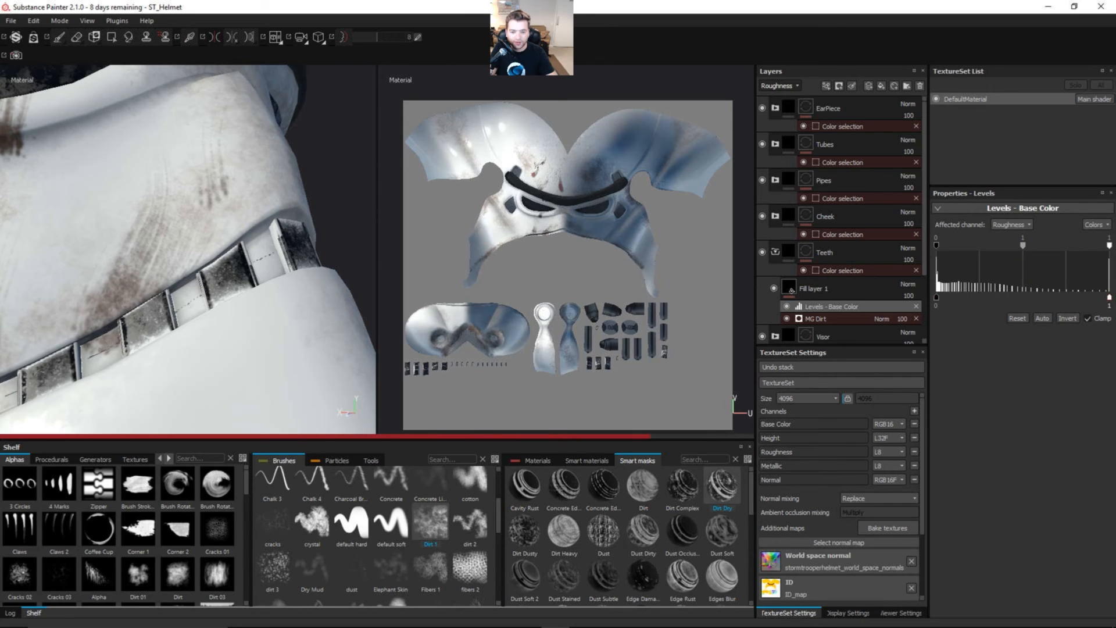
Step: Narrow the roughness levels' output range to 0.349–0.839 and check the teeth up close
drag(1109, 298, 1081, 297)
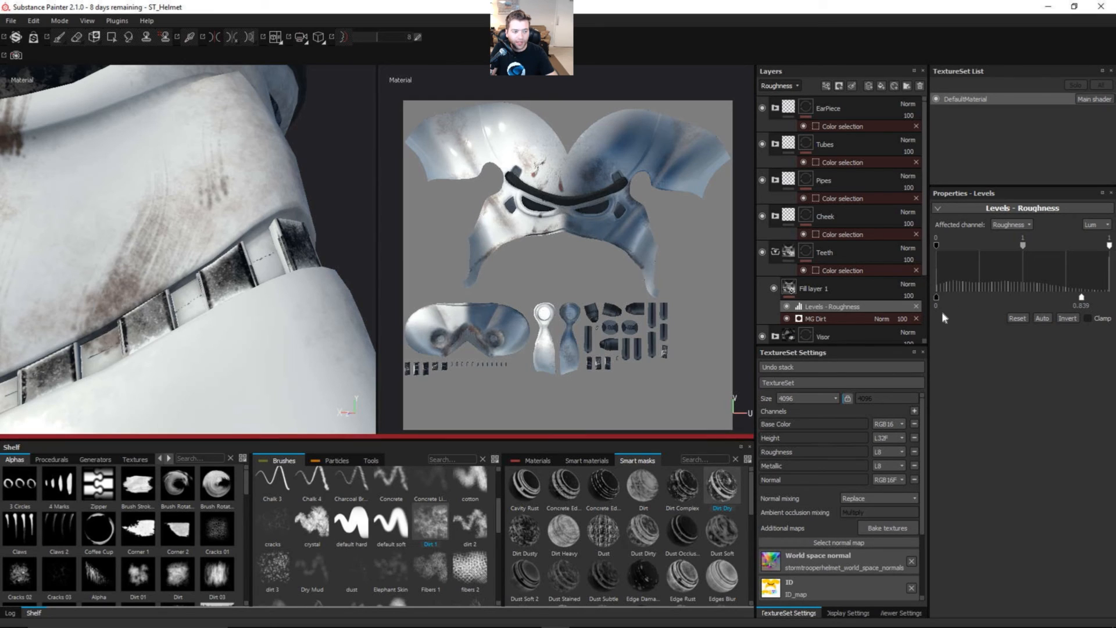
drag(937, 300, 997, 300)
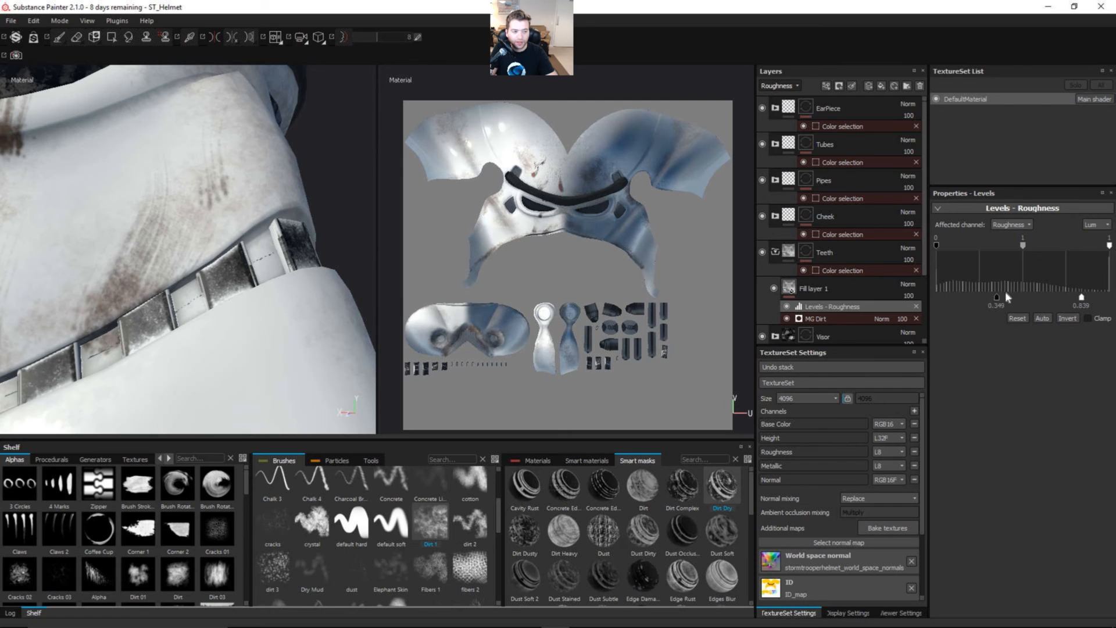
alt+drag(225, 304, 177, 323)
mouse_move(326, 309)
alt+mouse_down()
mouse_move(192, 358)
mouse_move(283, 288)
mouse_move(341, 267)
mouse_move(337, 310)
alt+mouse_up()
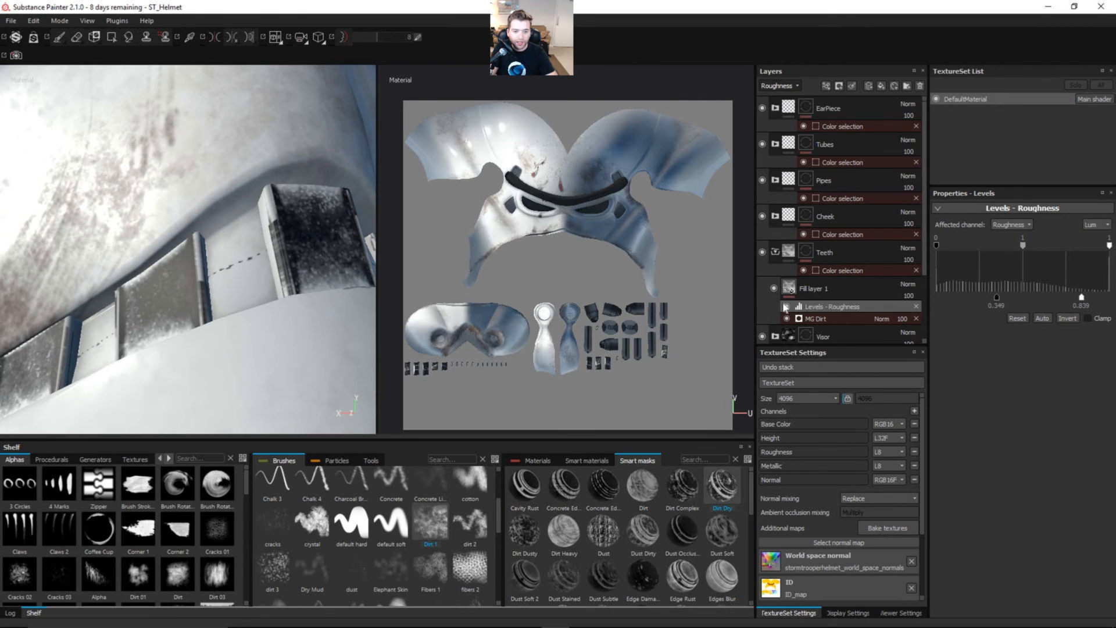
Step: Set the MG Dirt generator's base color blending mode to Multiply on the teeth's fill layer and check the teeth up close
click(777, 85)
click(776, 110)
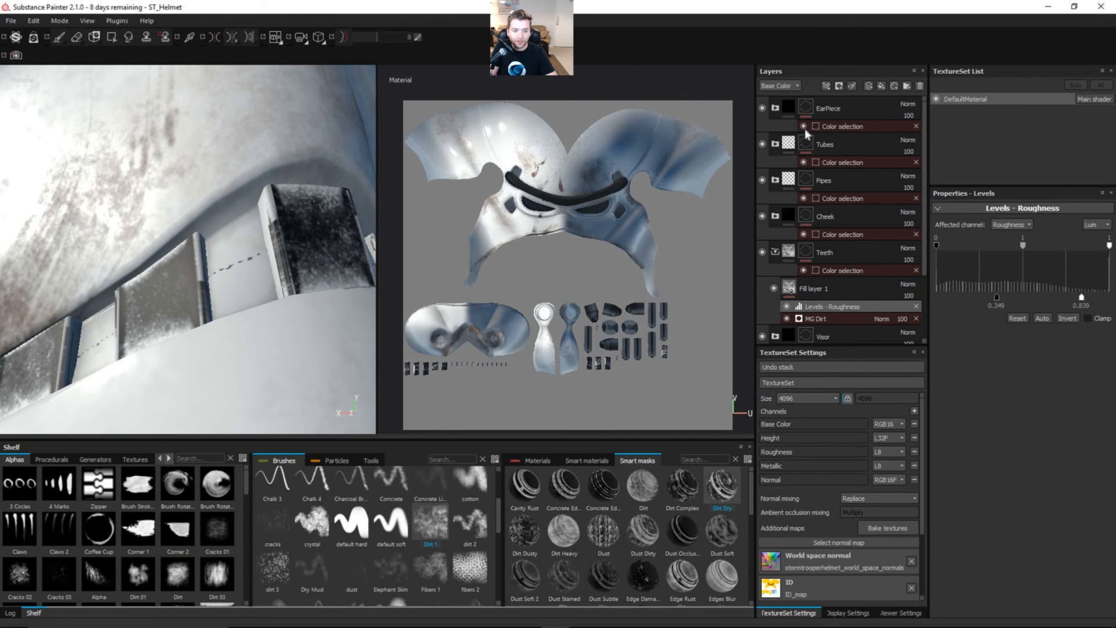
click(853, 319)
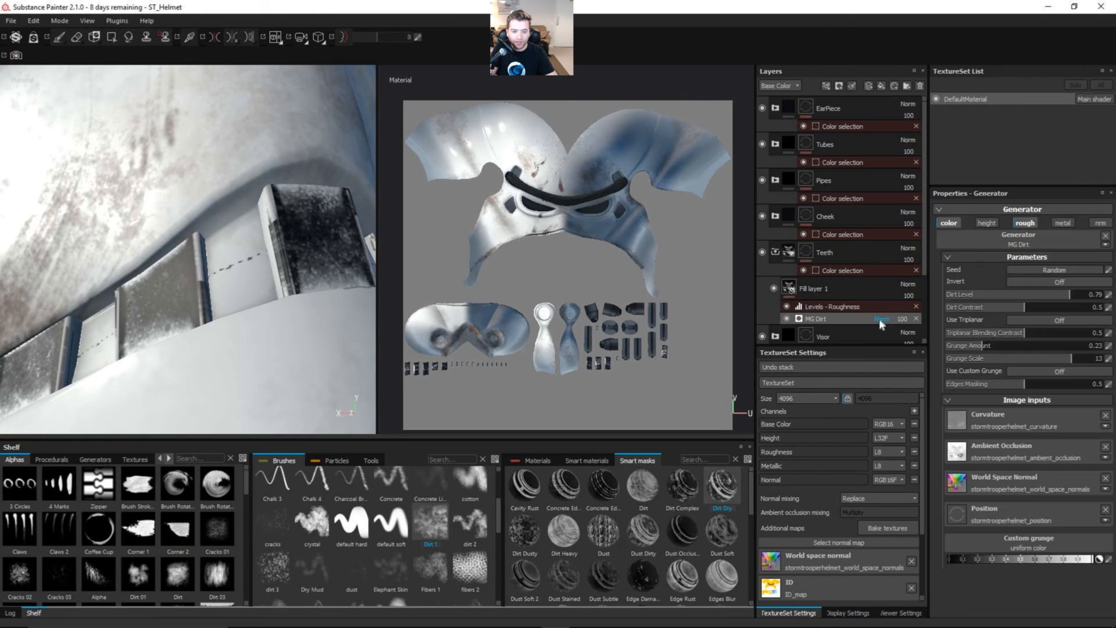
click(881, 319)
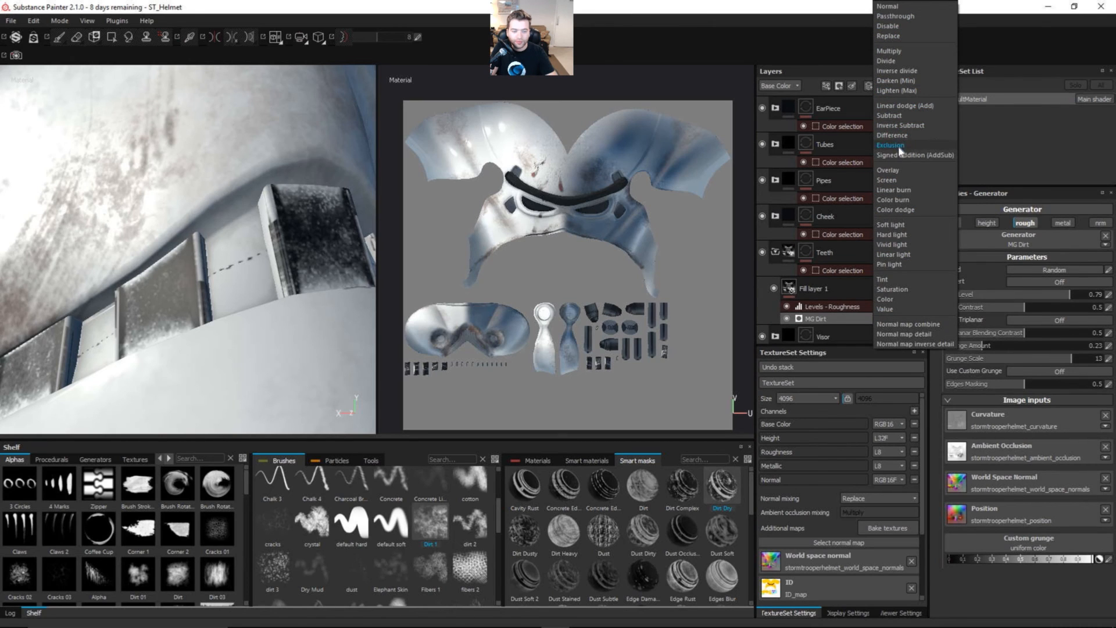
click(898, 51)
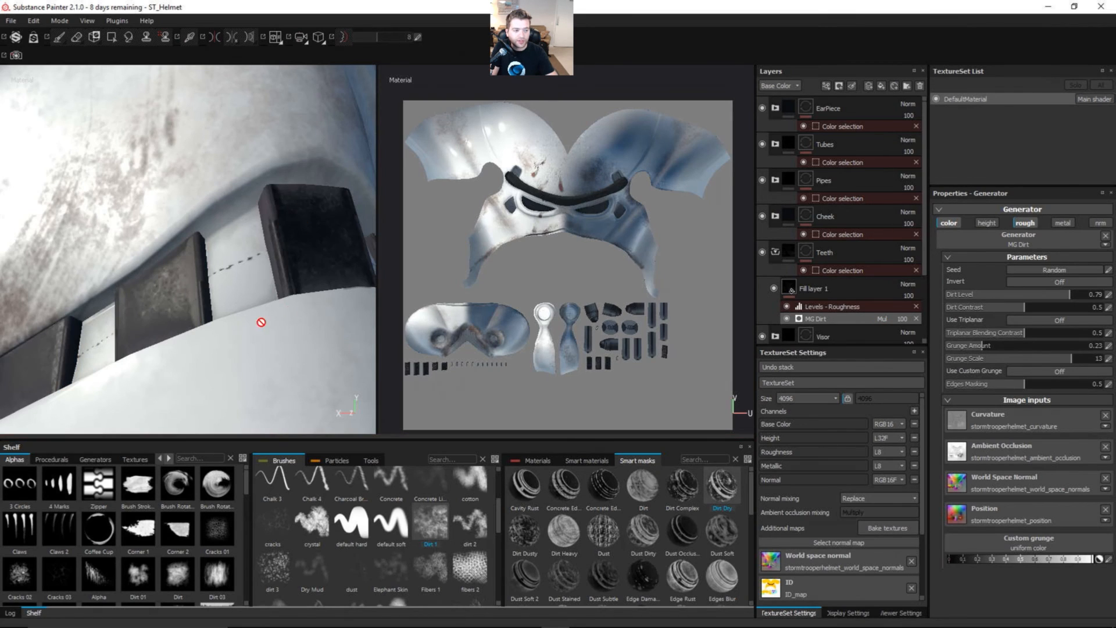
alt+drag(279, 265, 254, 295)
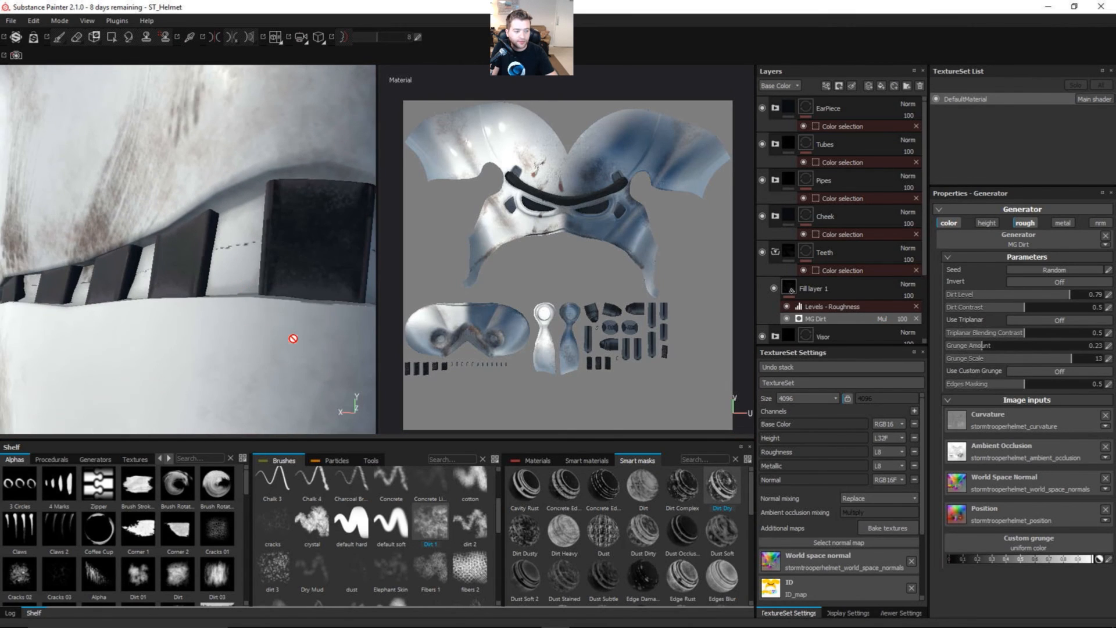
alt+drag(263, 340, 296, 294)
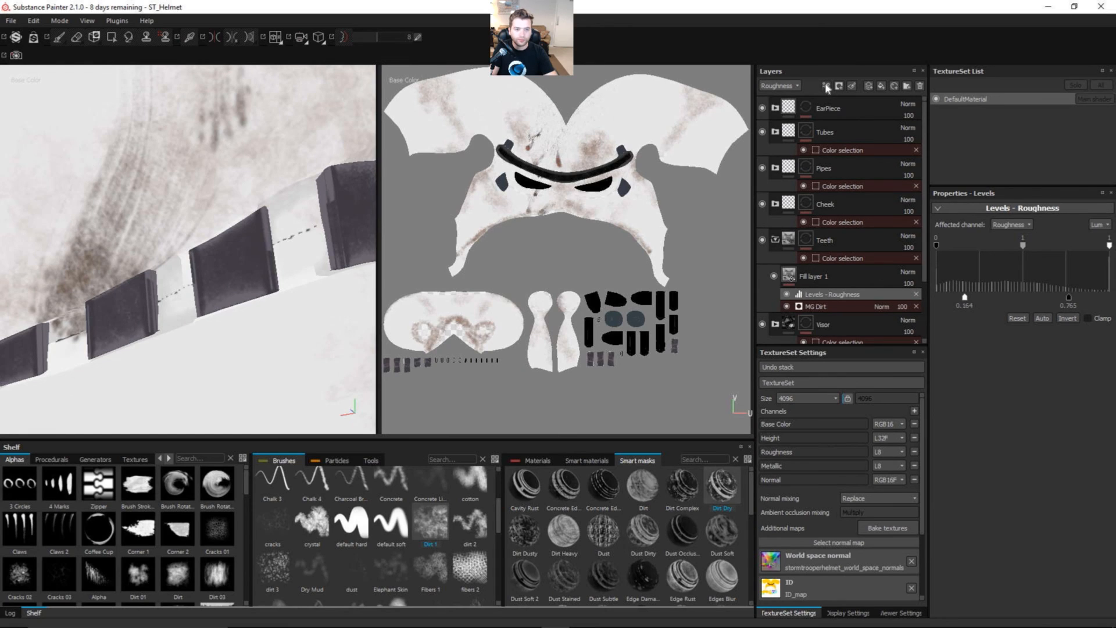
Step: Add a Base Color Levels effect above the roughness levels on the teeth's fill layer and set its midtone value to 1.1
click(825, 85)
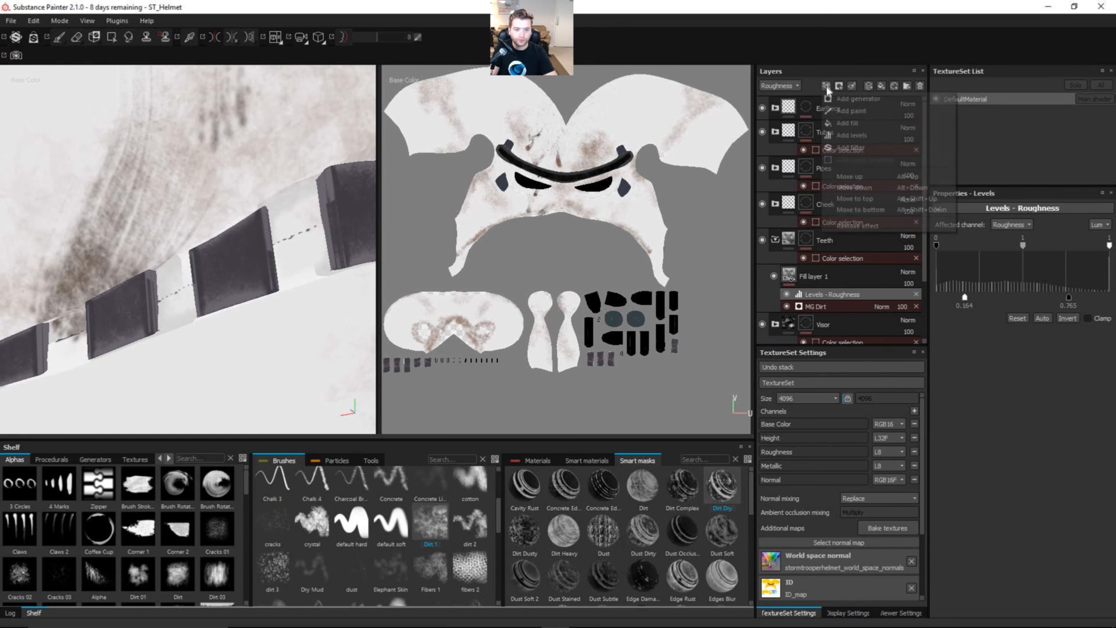
click(852, 133)
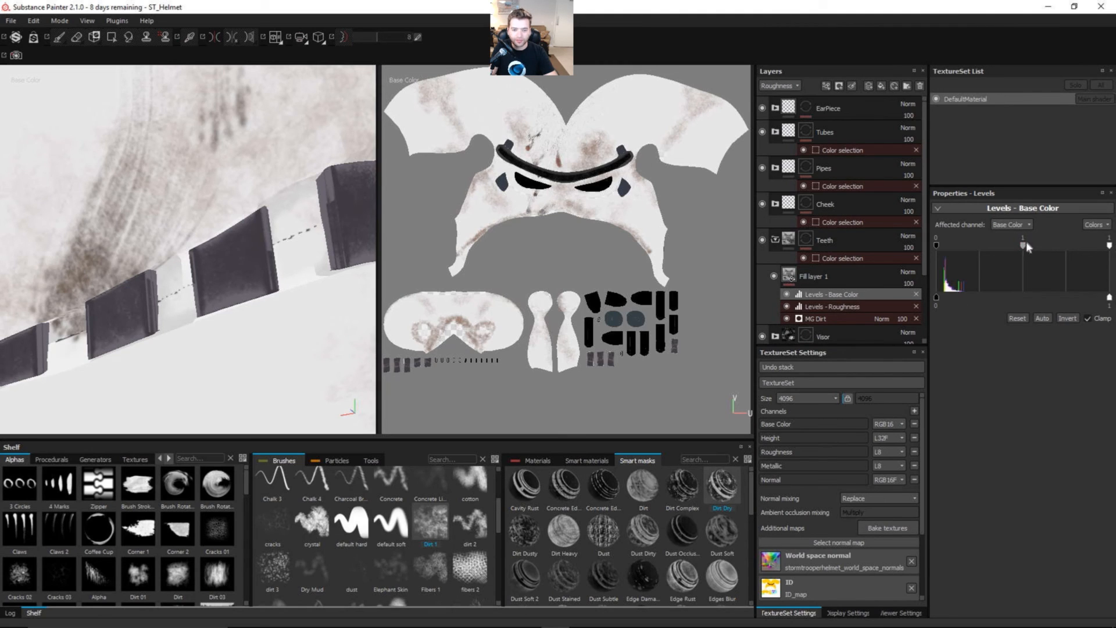
drag(1027, 249, 1029, 249)
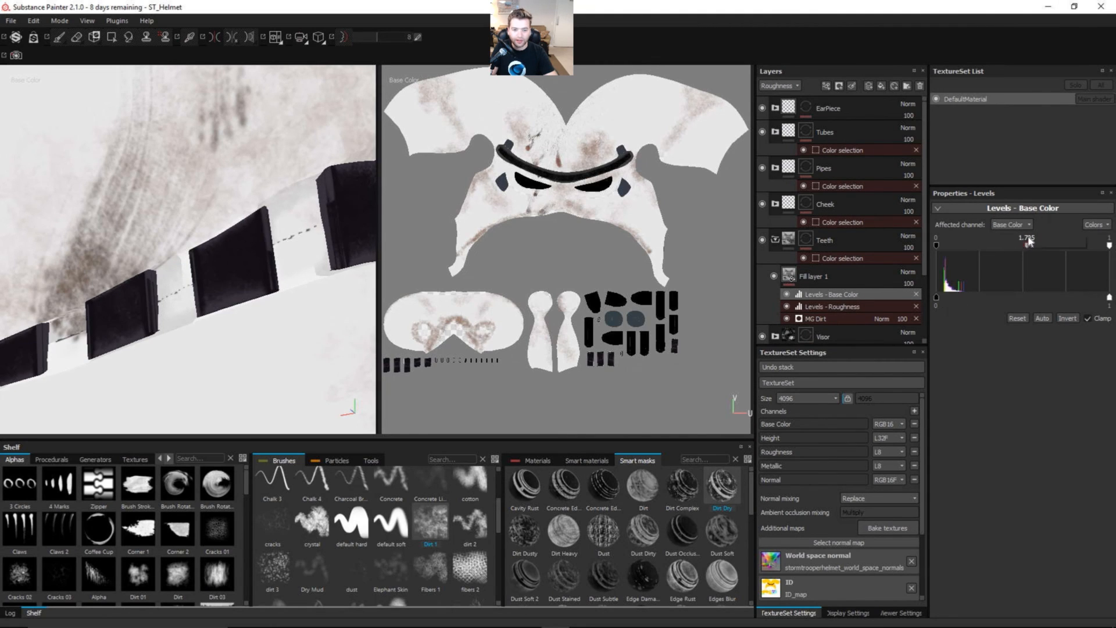
double_click(1027, 235)
text(.)
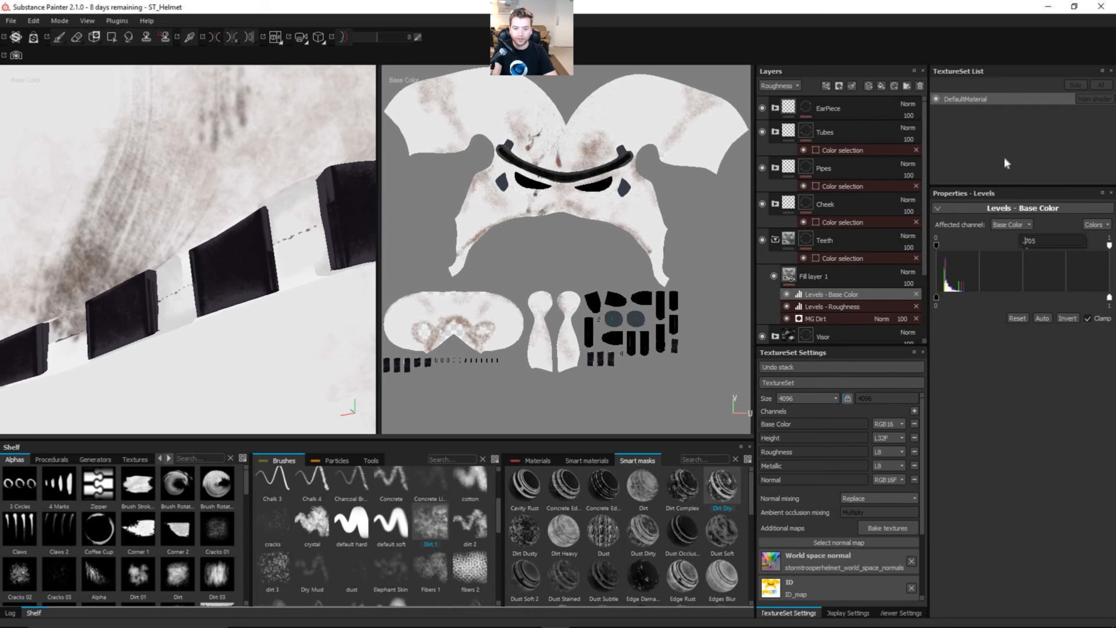
key(Delete)
key(Delete)
key(Delete)
key(BackSpace)
text(1)
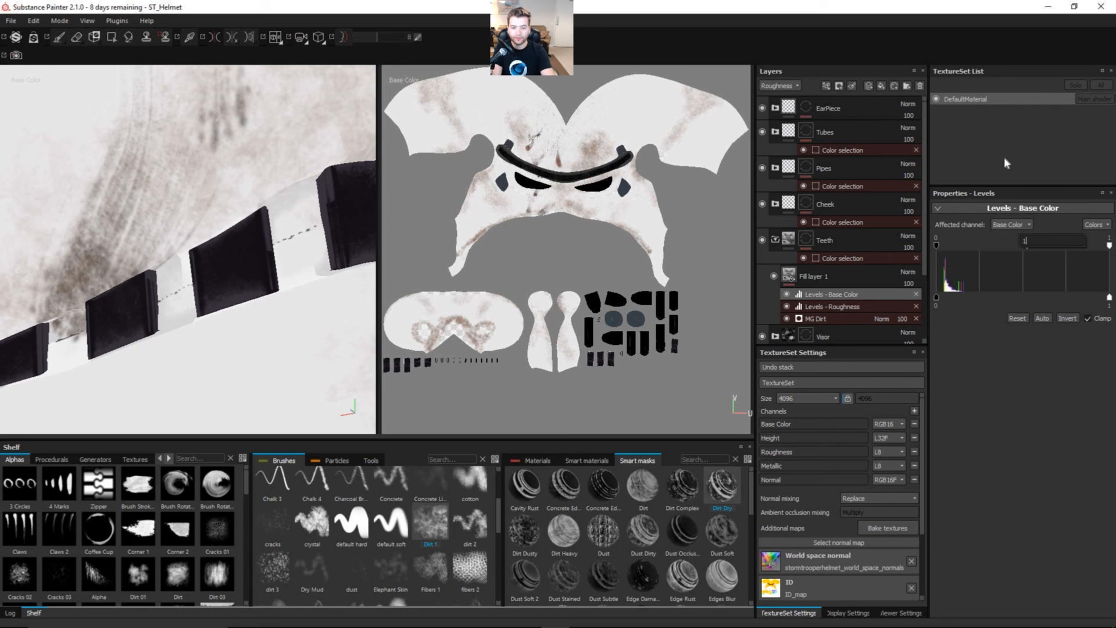
text(.1)
key(Return)
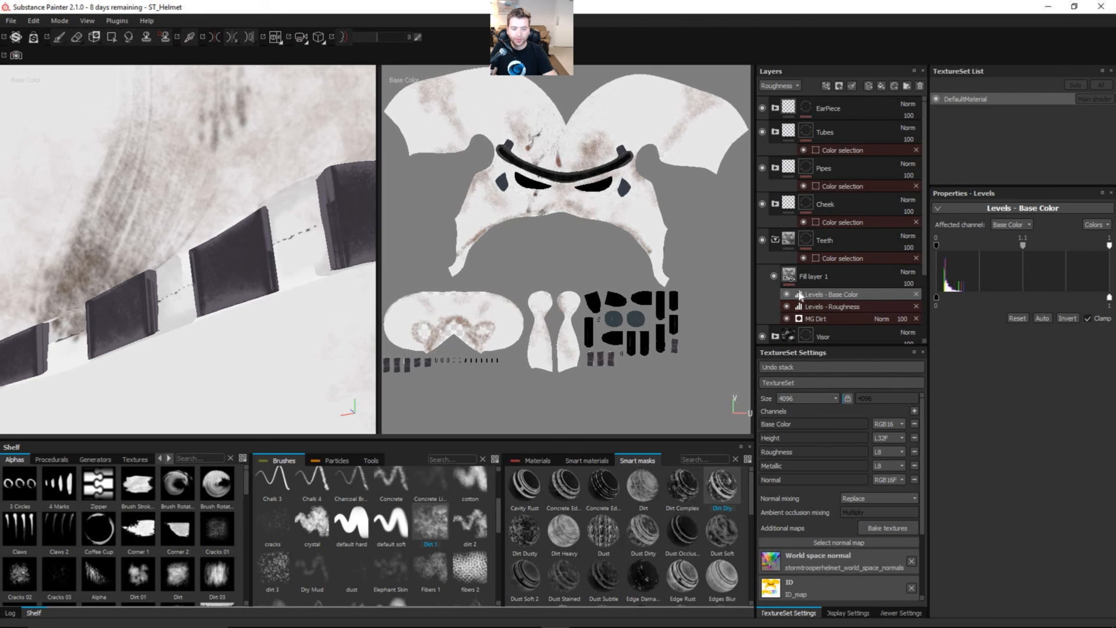
Step: Set the roughness levels' upper output limit to 0.822 and check the teeth in the roughness channel view
click(867, 306)
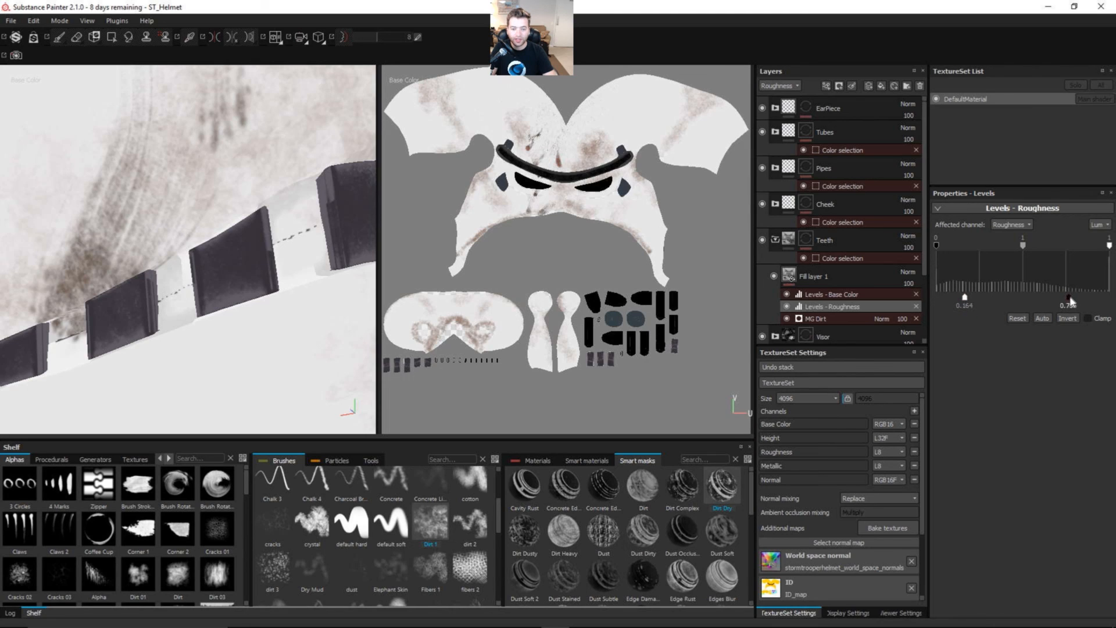
drag(1072, 297, 1079, 298)
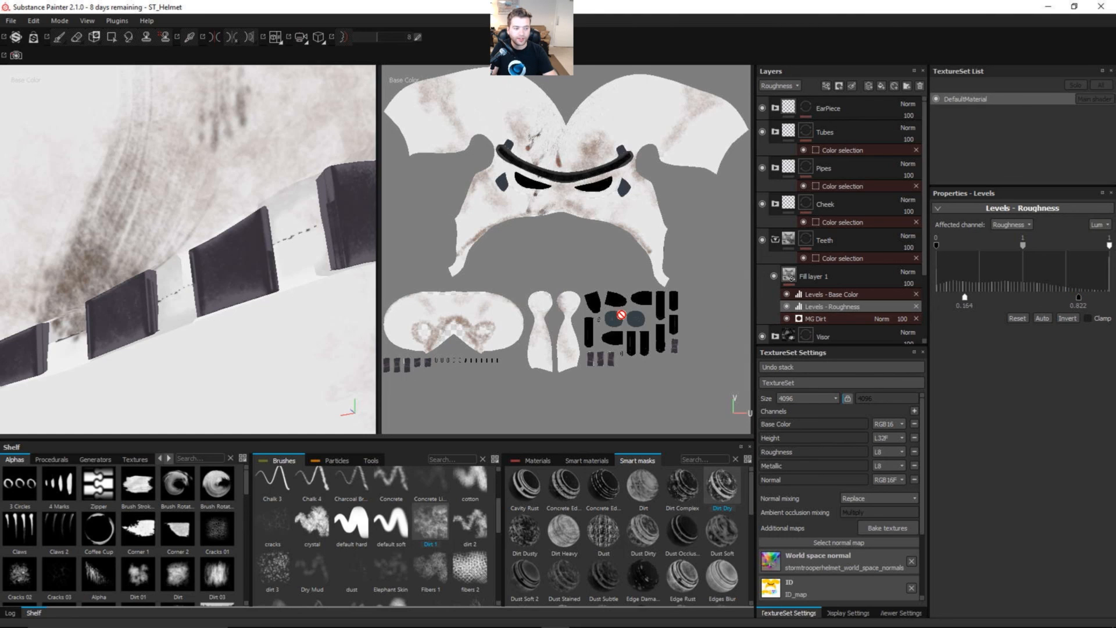
key(c)
key(c)
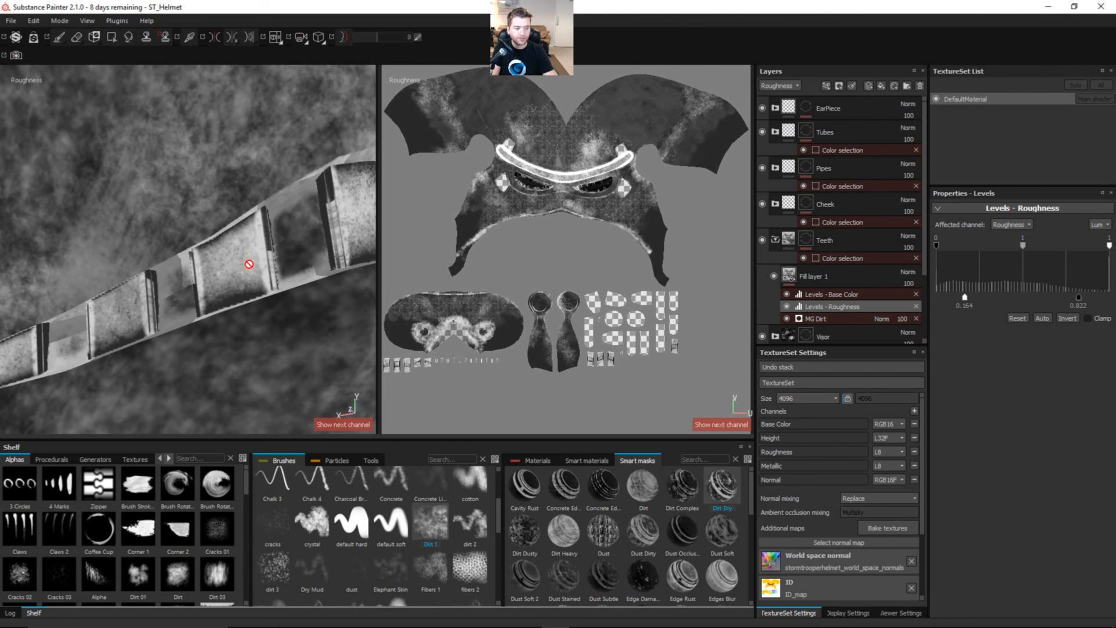
alt+drag(285, 262, 184, 274)
alt+right_drag(184, 274, 162, 294)
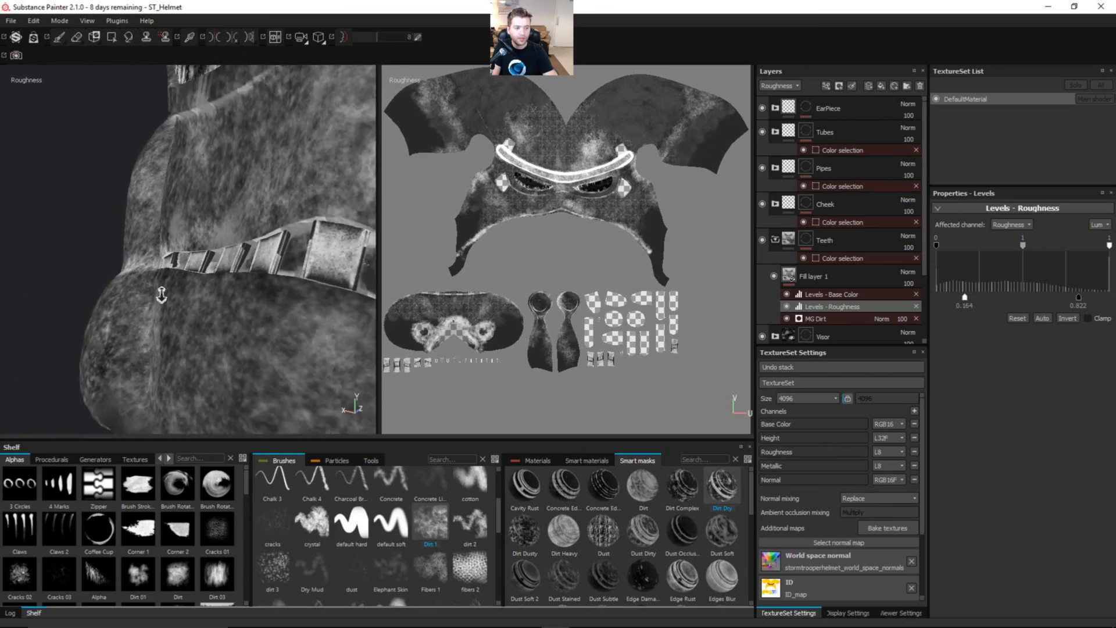
alt+drag(162, 294, 314, 259)
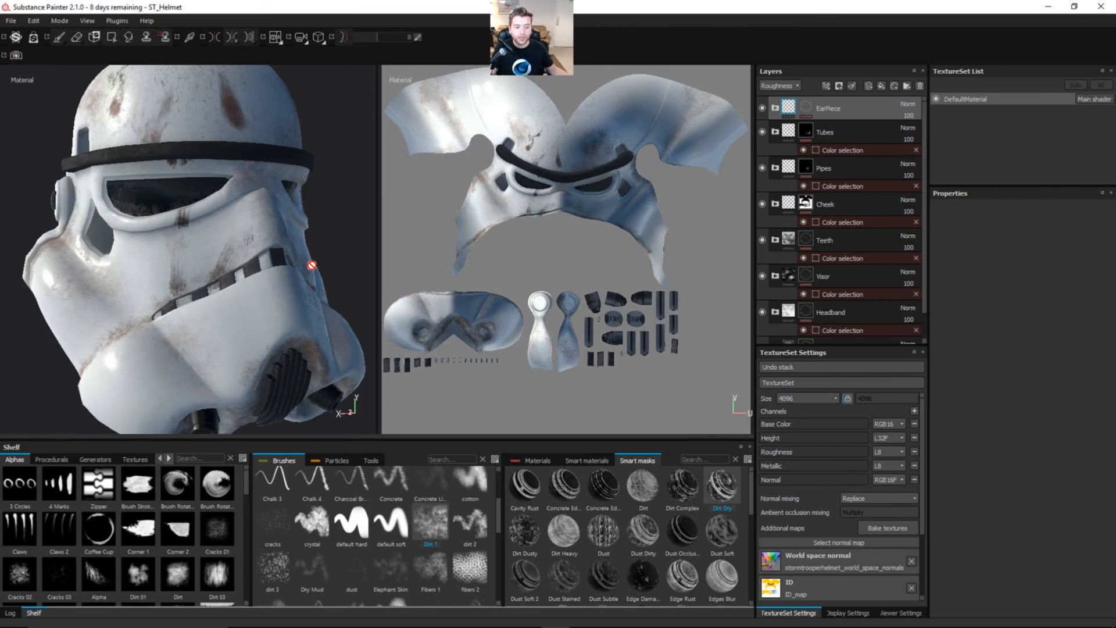